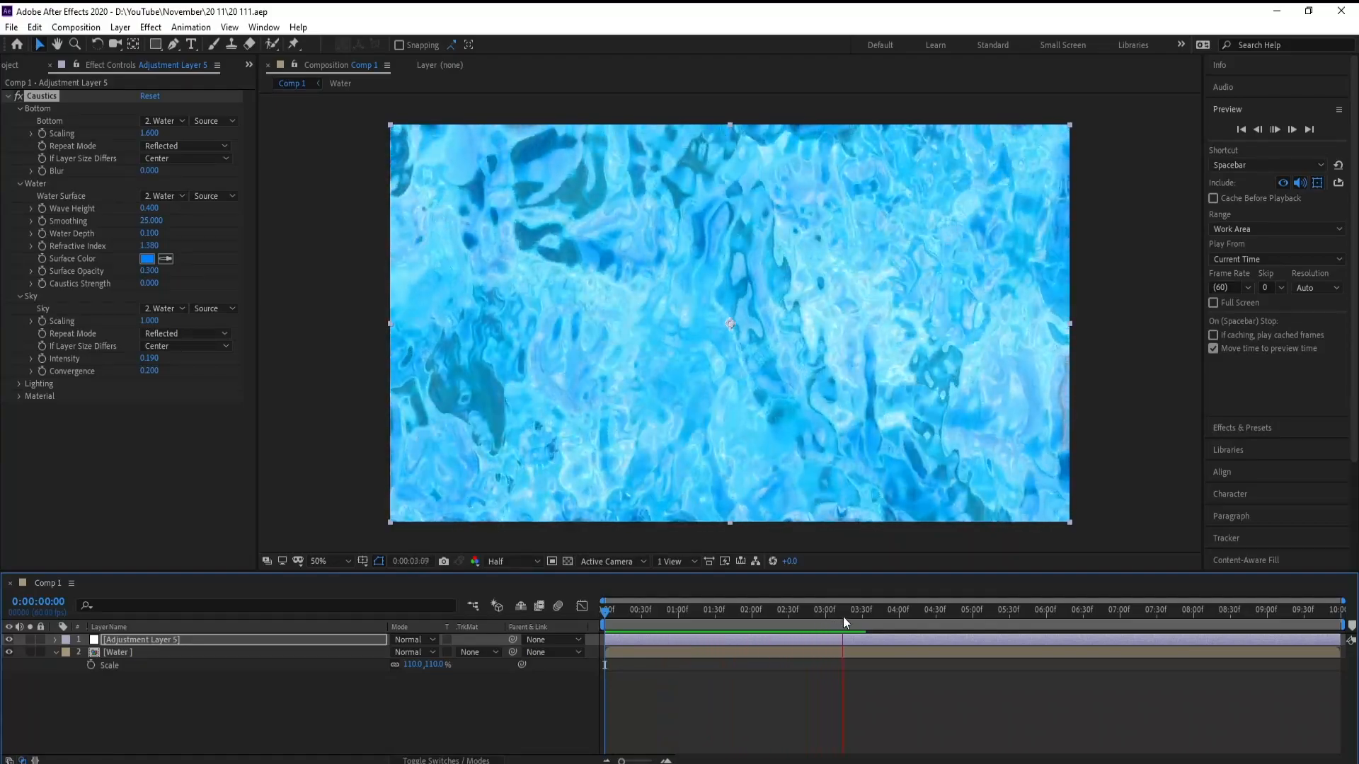
Step: Preview the finished water caustics animation in the existing project
key(space)
drag(848, 613, 864, 653)
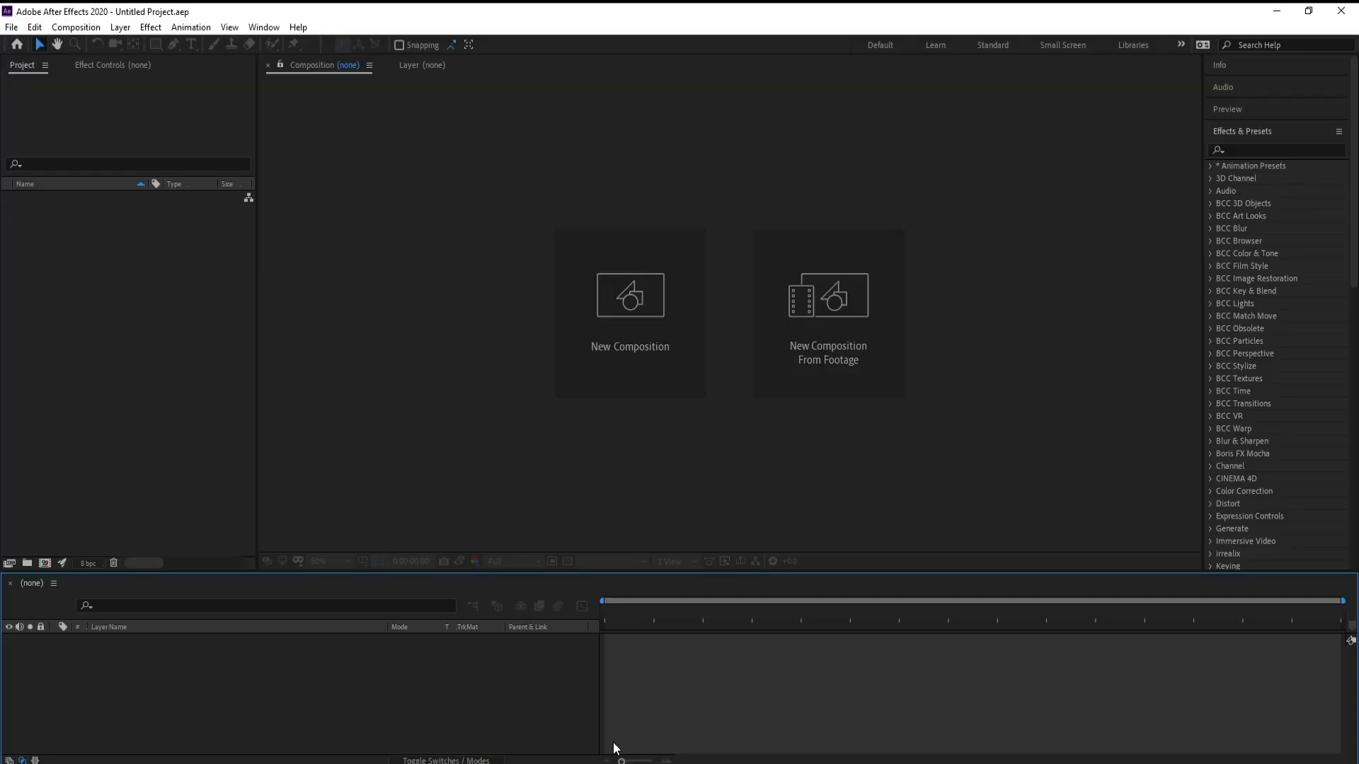
Step: Create a new 1920×1080 composition at 60 fps lasting 10 seconds
click(602, 335)
drag(476, 134, 508, 120)
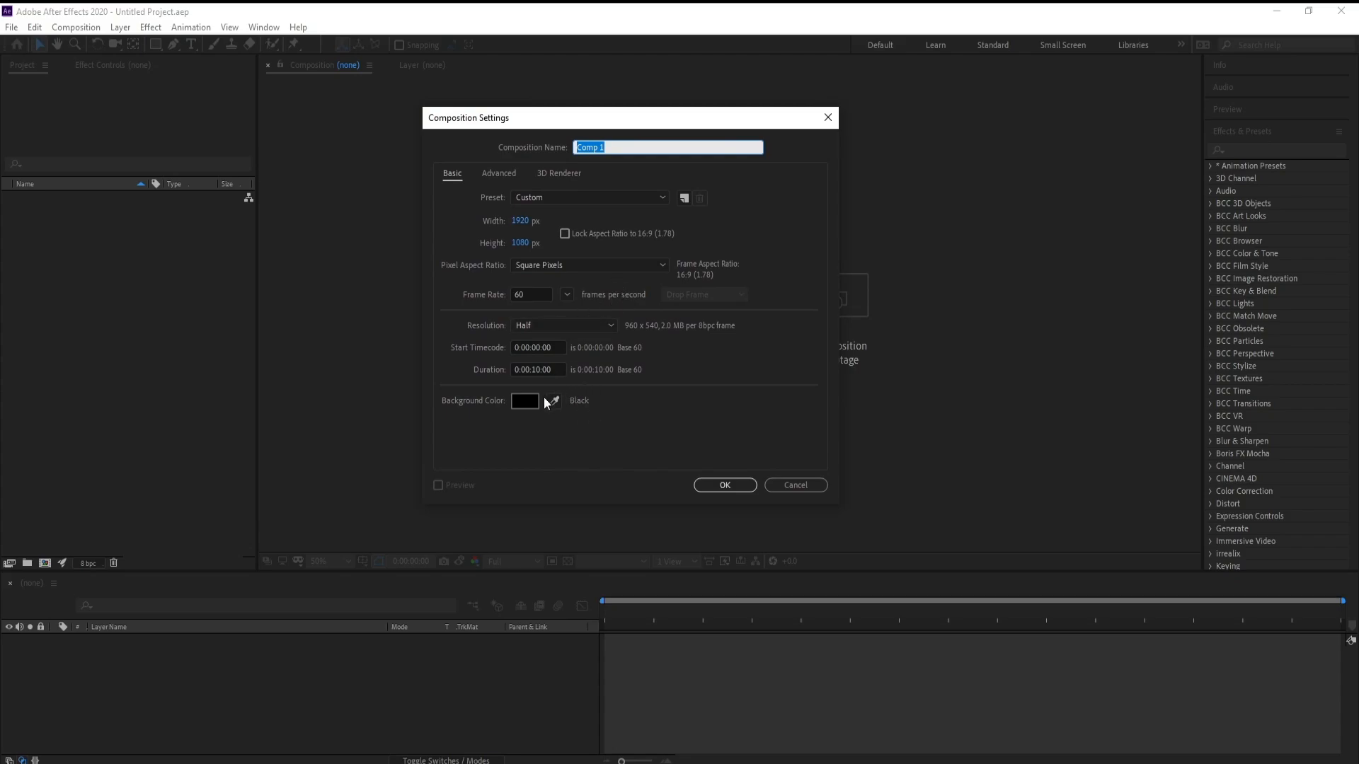
click(717, 487)
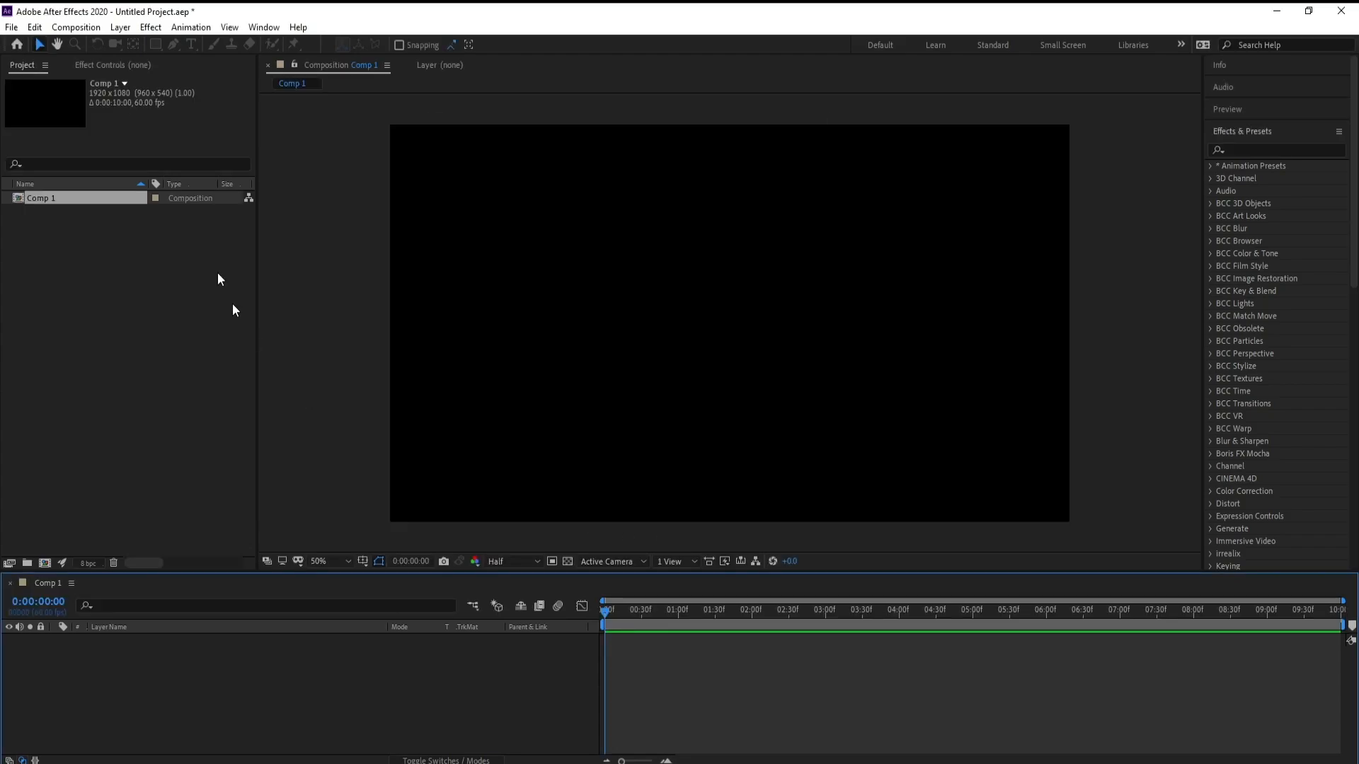
Step: Add a new white solid layer named Fractal Noise to the composition
click(121, 27)
mouse_move(132, 44)
click(410, 62)
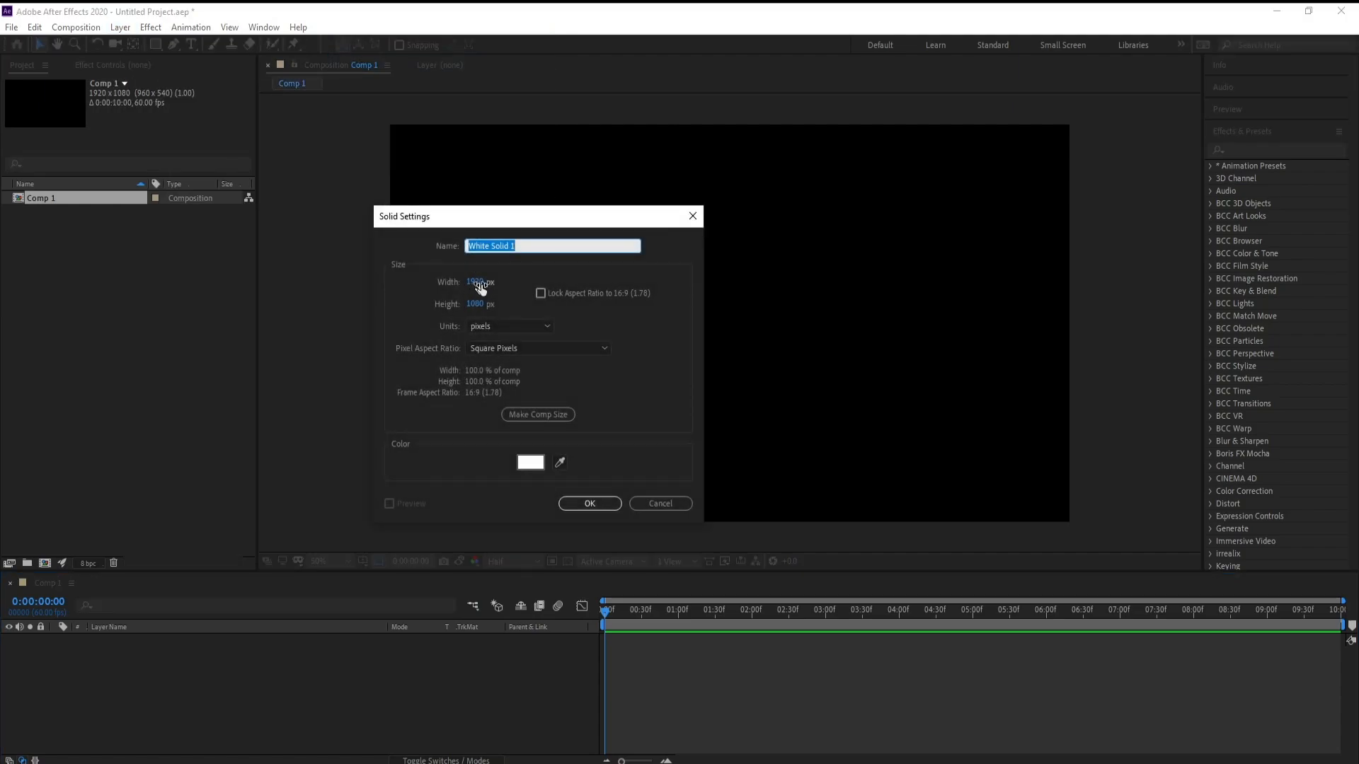
text(Fractal Noise)
click(537, 462)
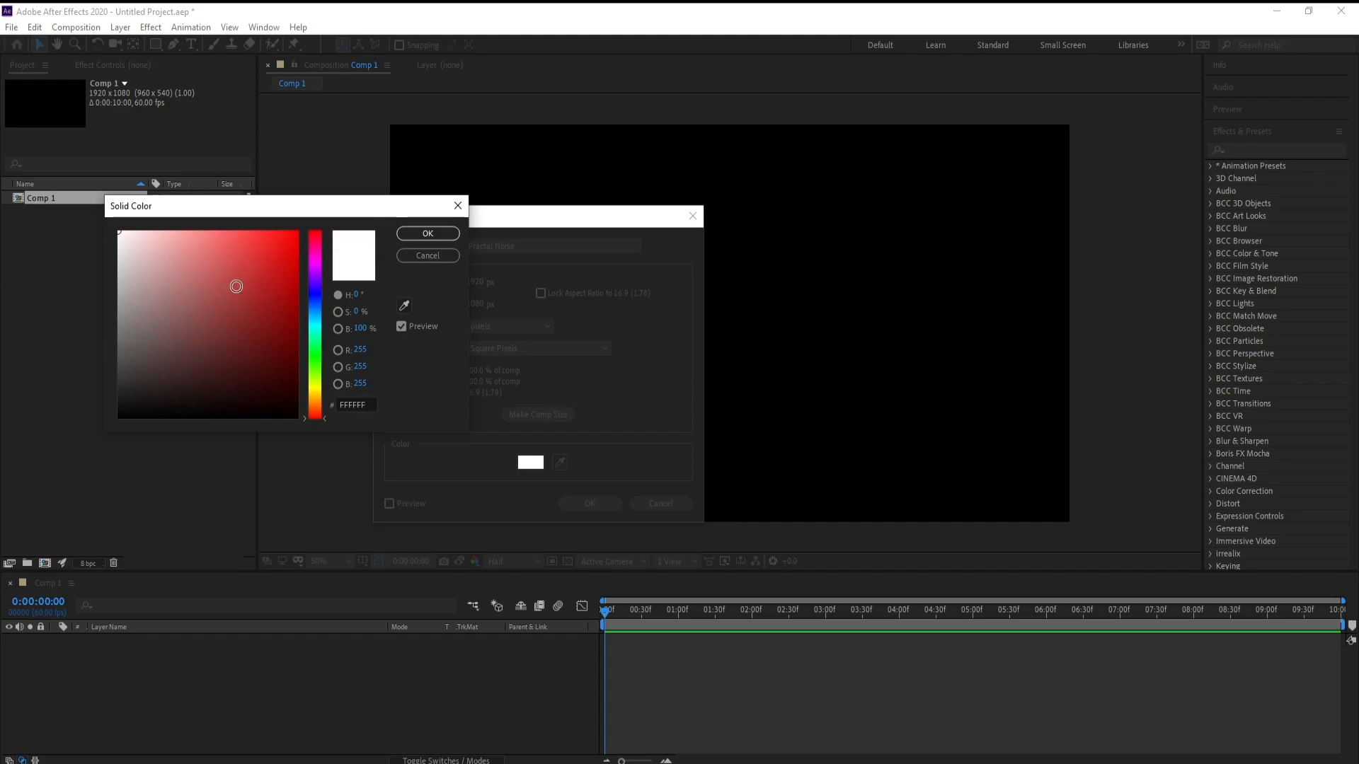
click(449, 236)
click(594, 503)
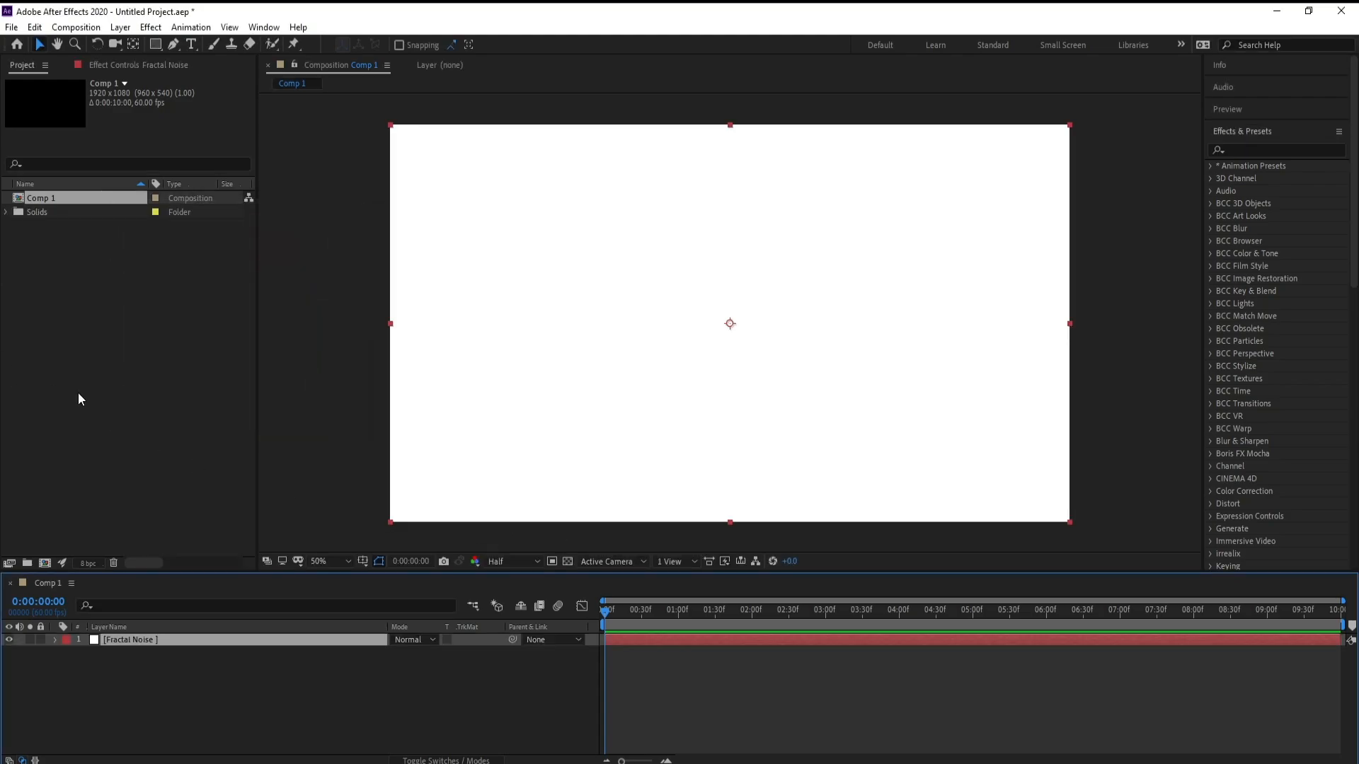
Step: Search the effects for fractal noise and apply the Noise & Grain Fractal Noise effect to the solid
click(1240, 152)
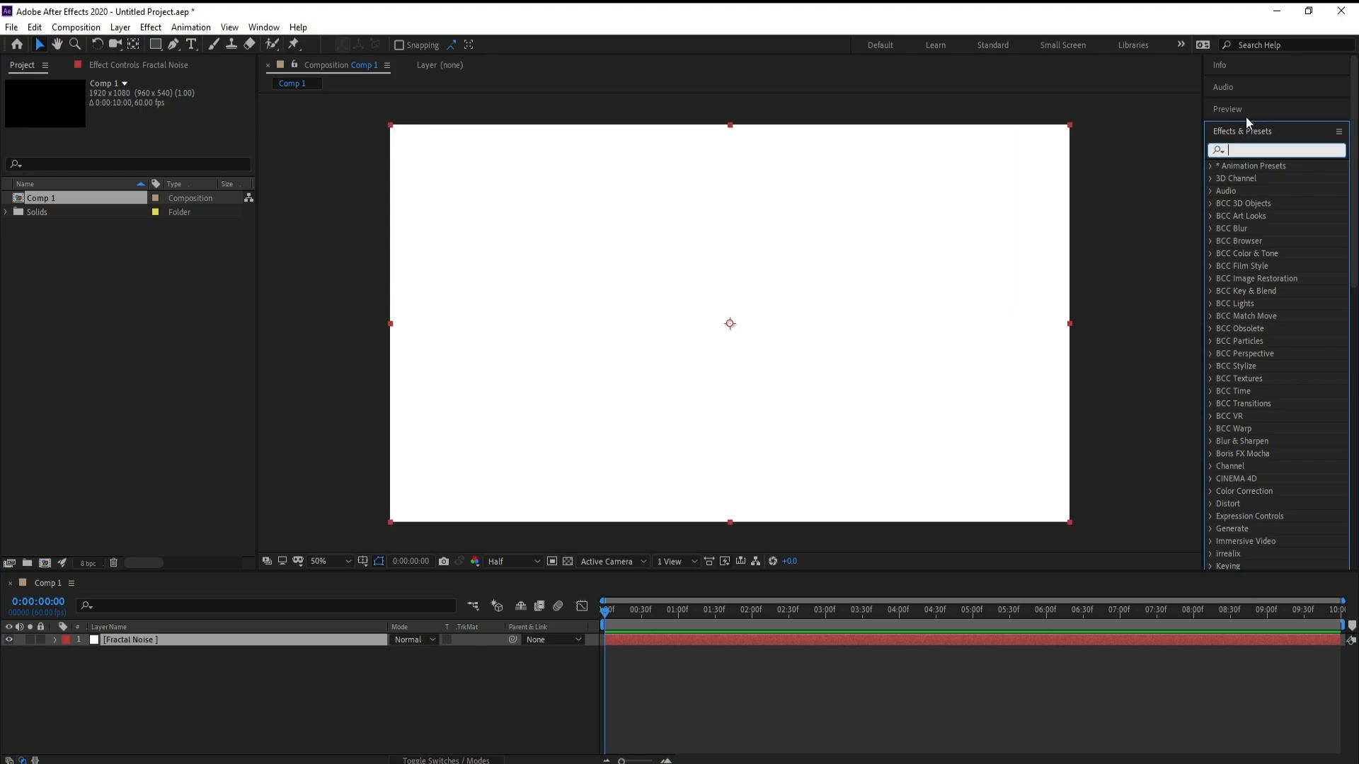
text(fracta)
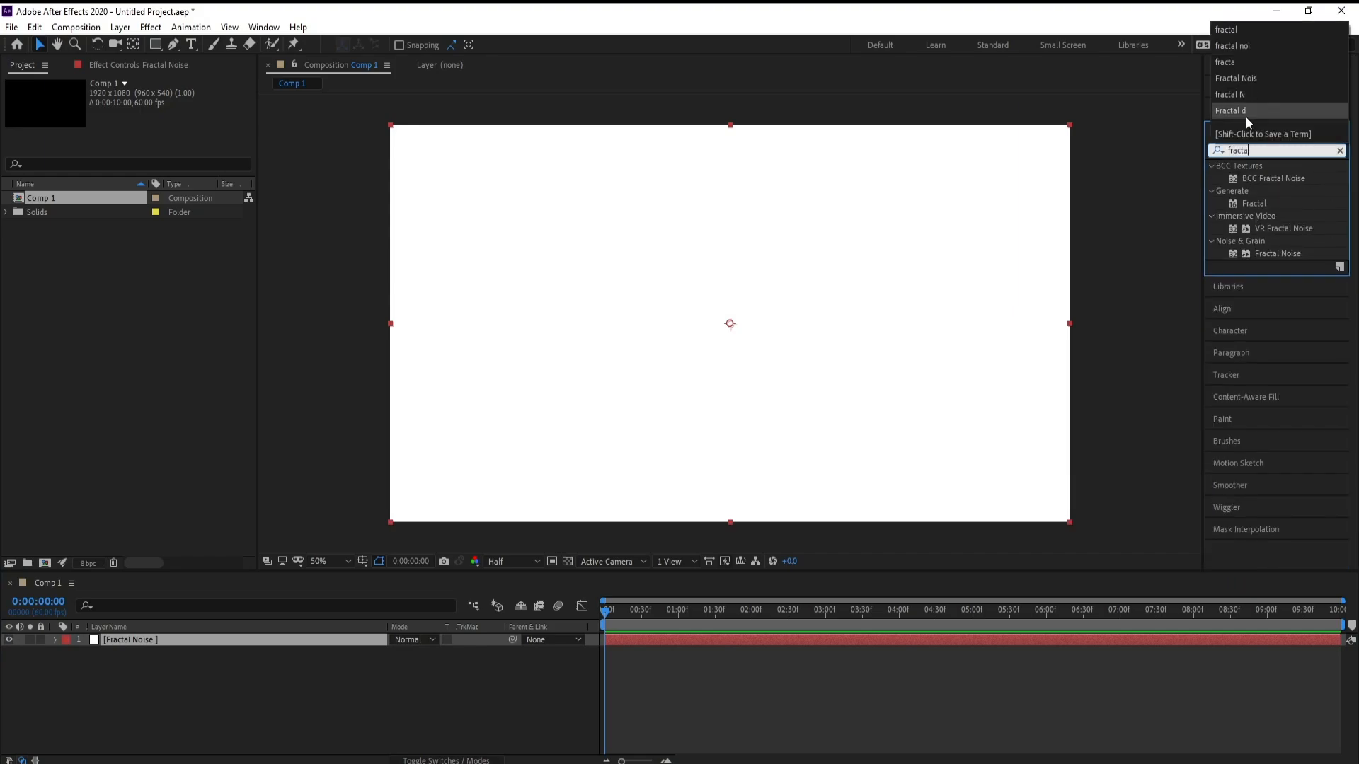
text(l n)
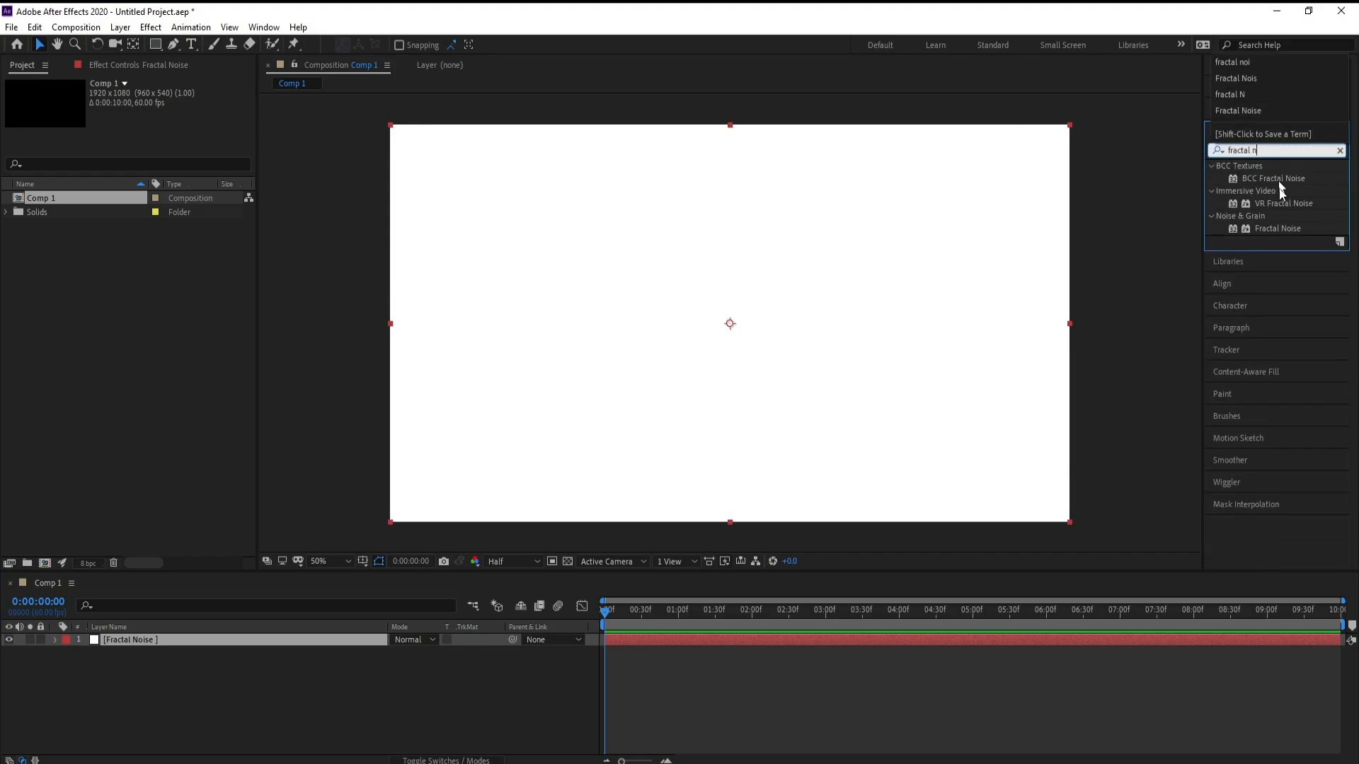
double_click(1277, 229)
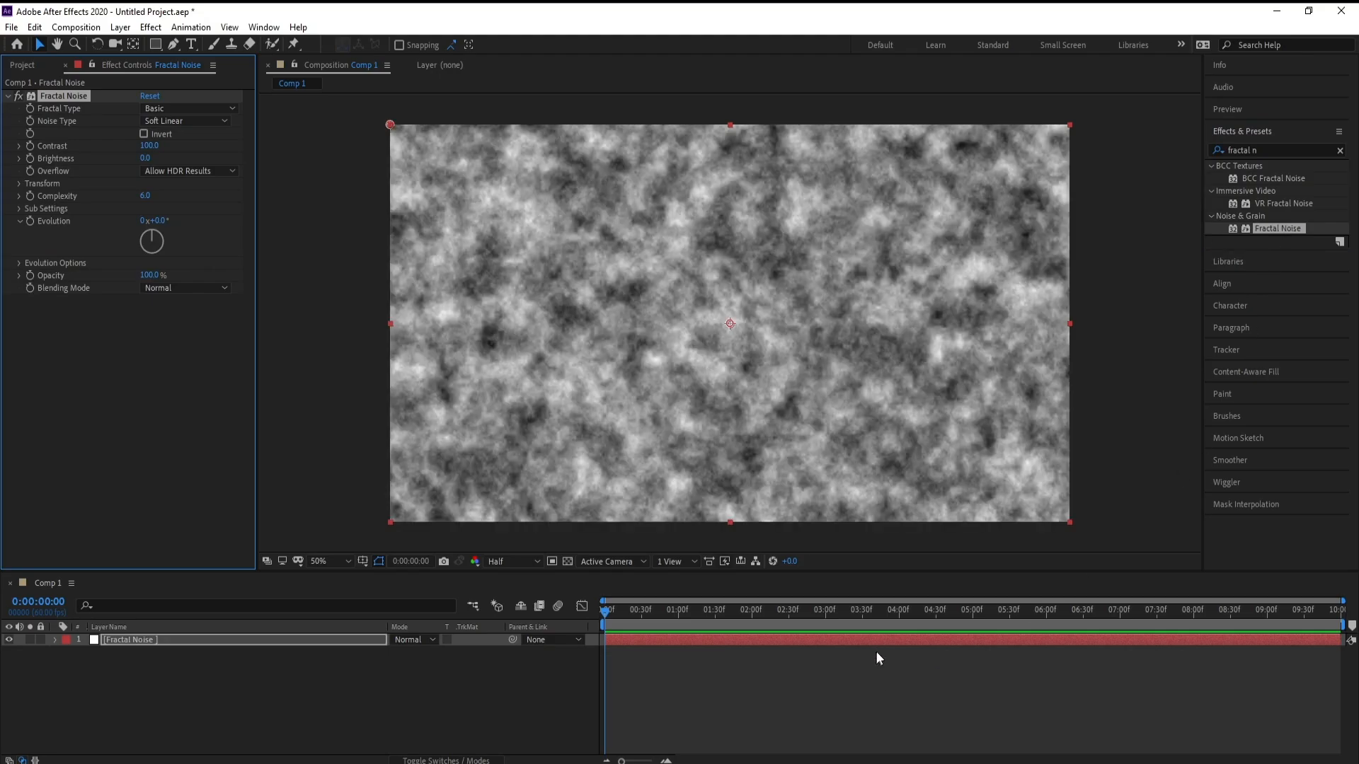
Step: Set the Fractal Noise type to Turbulent Sharp
drag(767, 620, 332, 650)
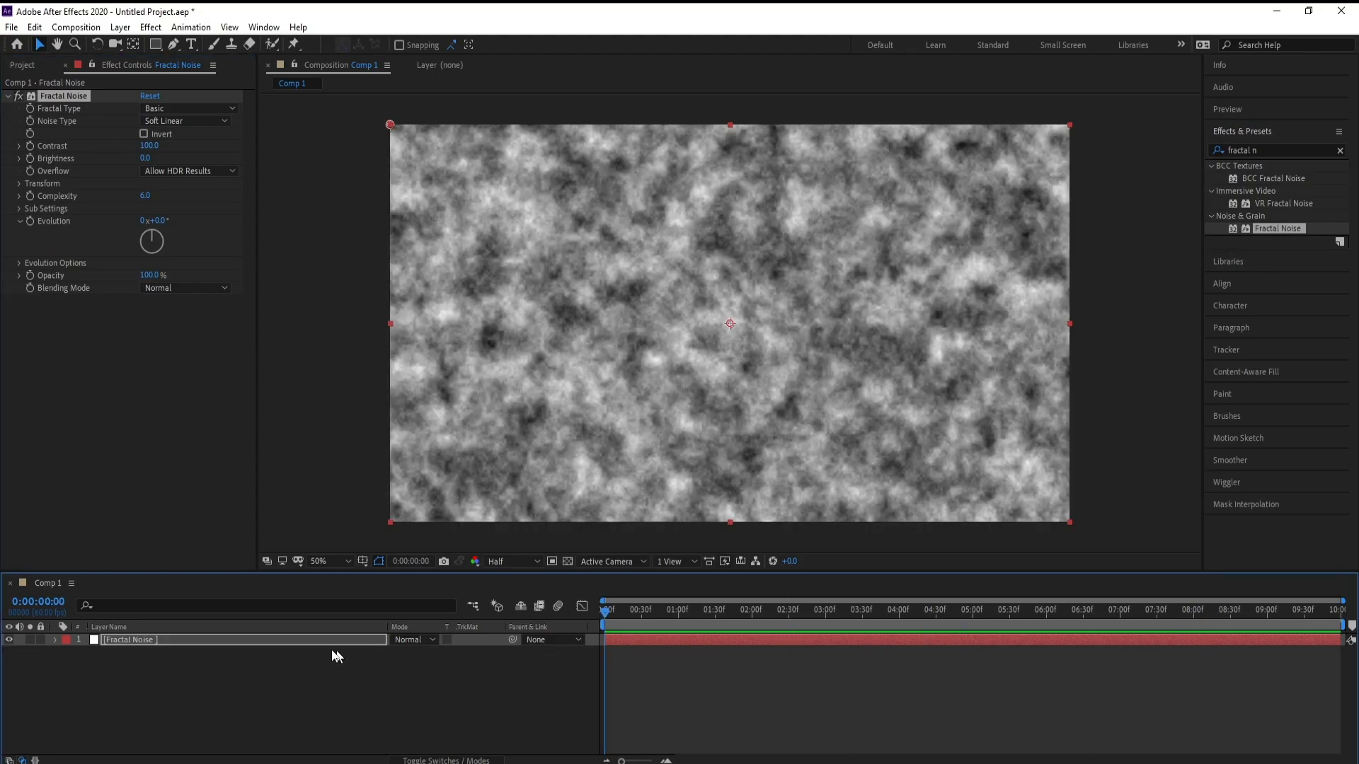
click(154, 109)
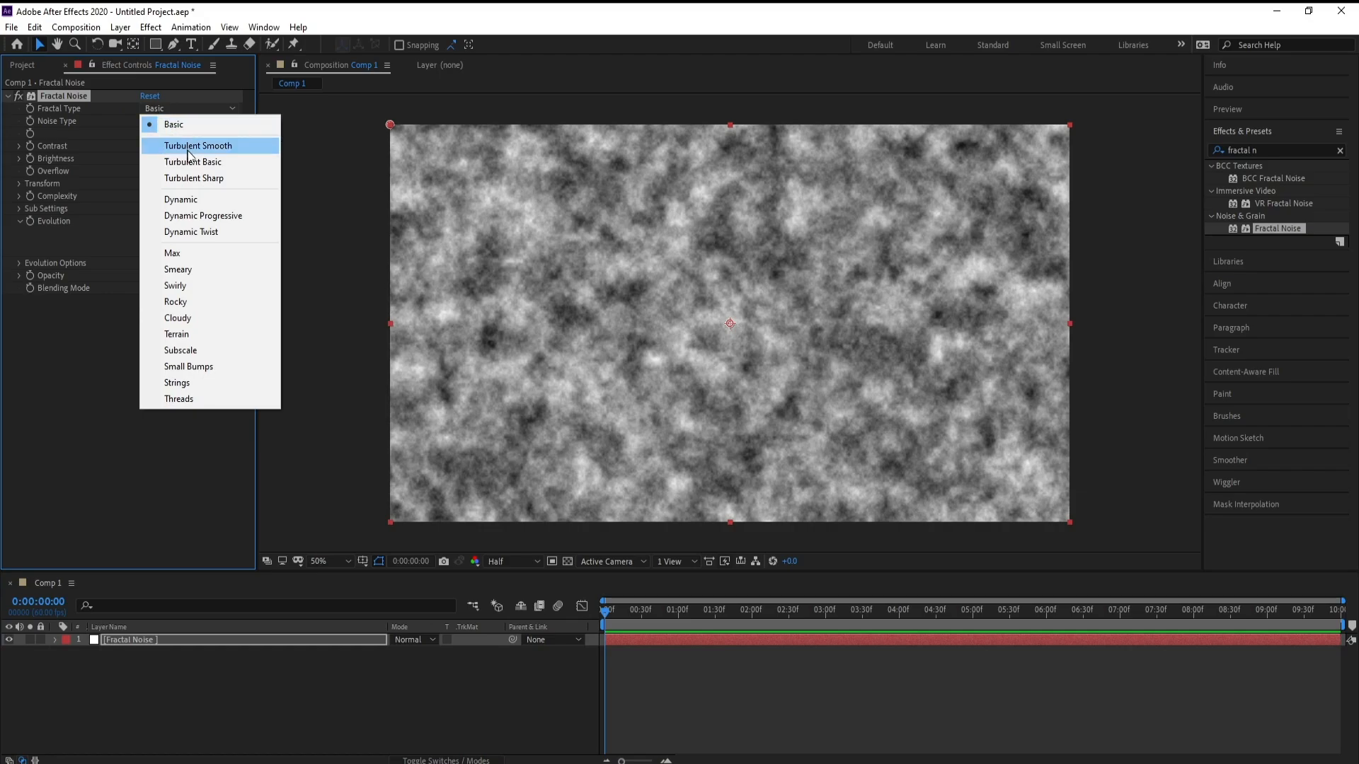
click(198, 178)
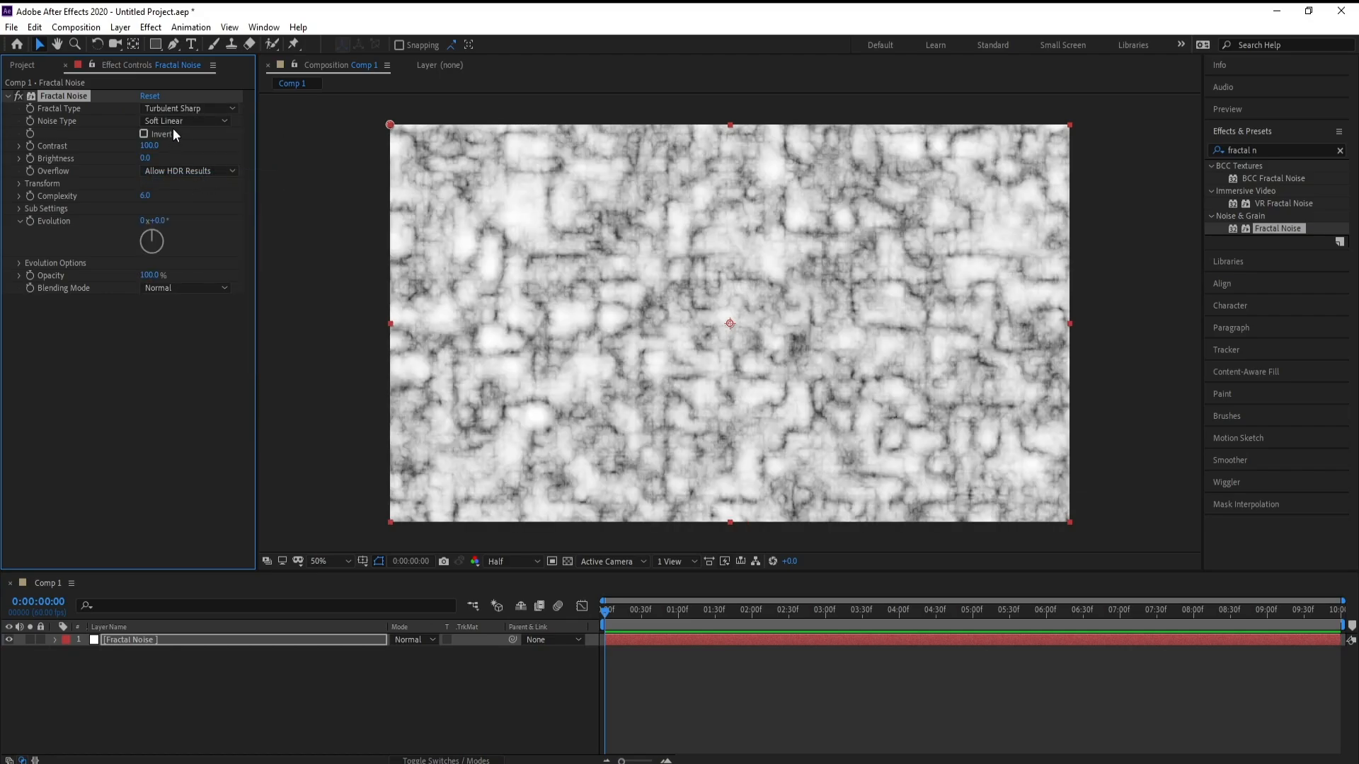
Step: Set the Noise Type to Spline and enable Invert
click(175, 120)
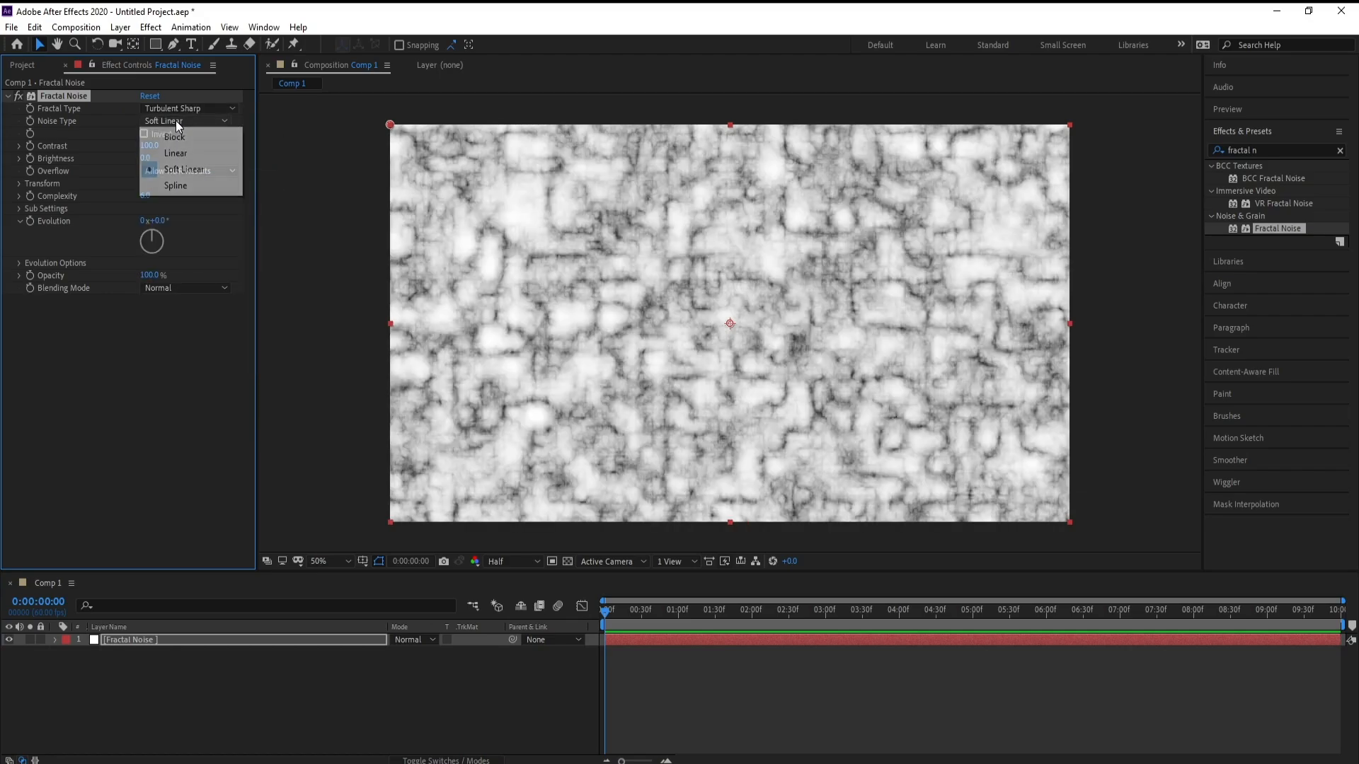
click(189, 180)
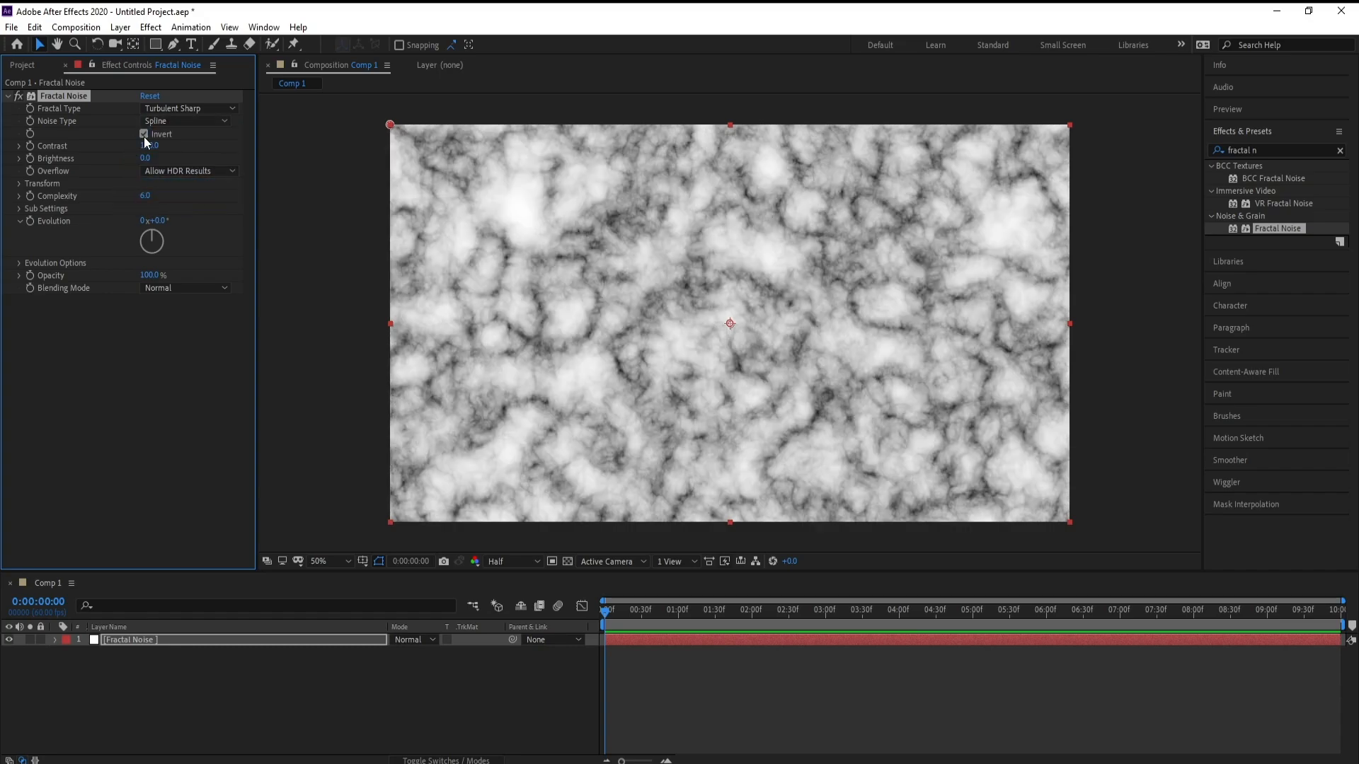
click(144, 135)
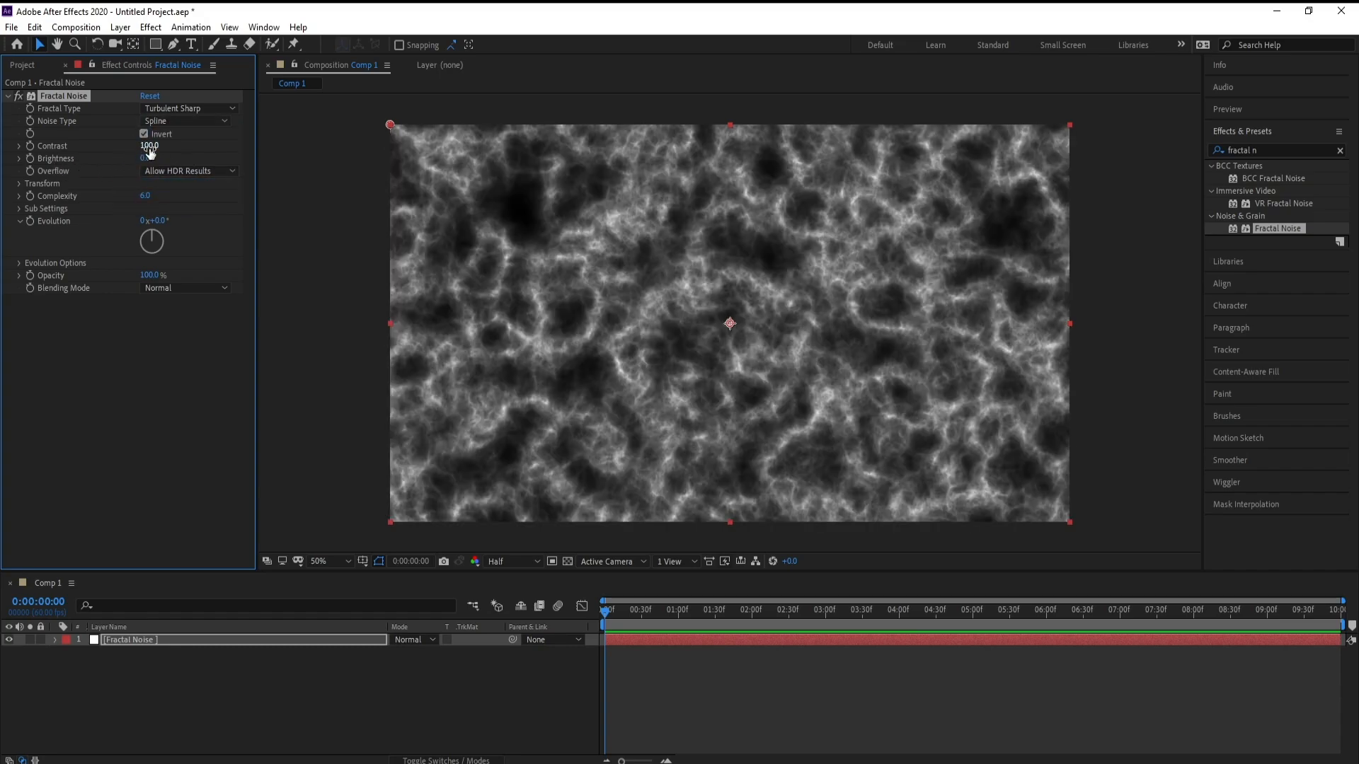
Step: Set the Fractal Noise contrast to 80
click(147, 146)
text(80)
key(Return)
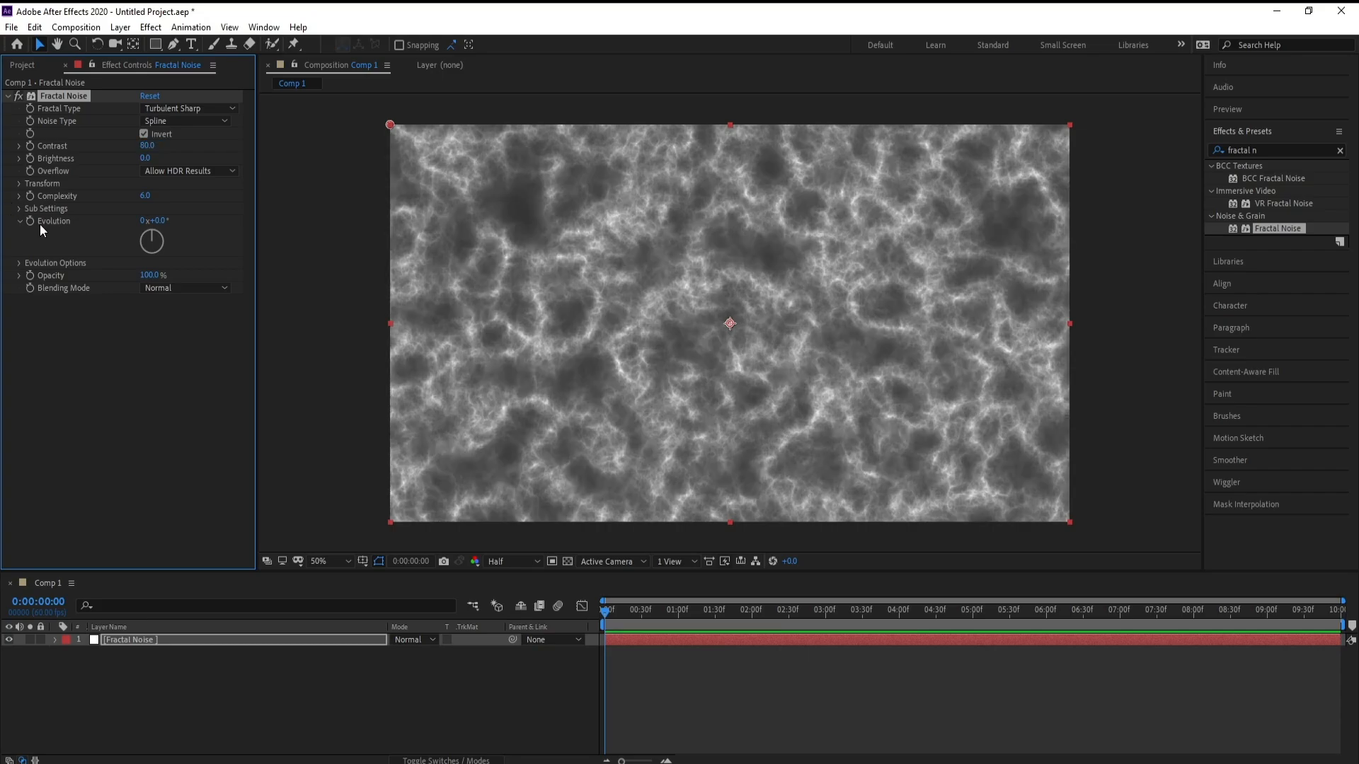
Step: Expand the Transform settings and set the noise Scale to 150
click(20, 185)
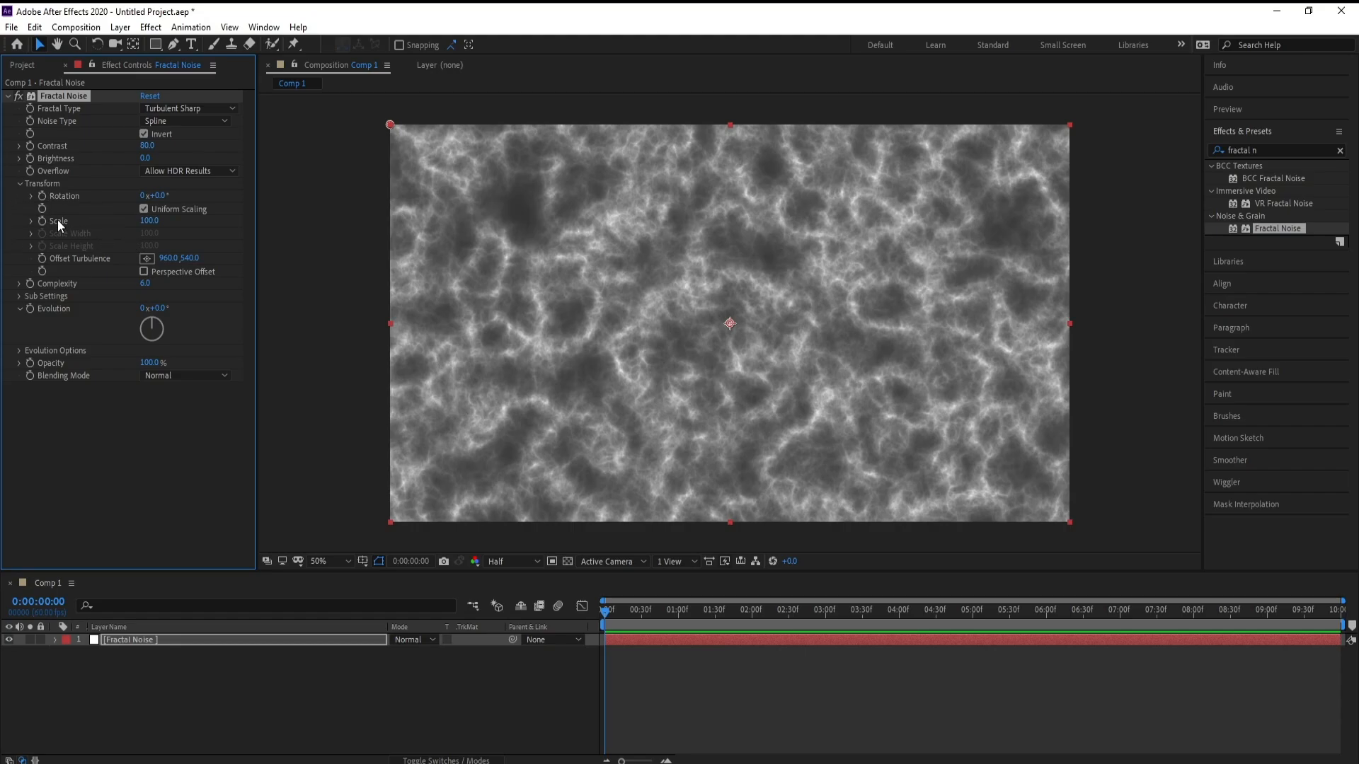
click(148, 221)
text(150)
key(Return)
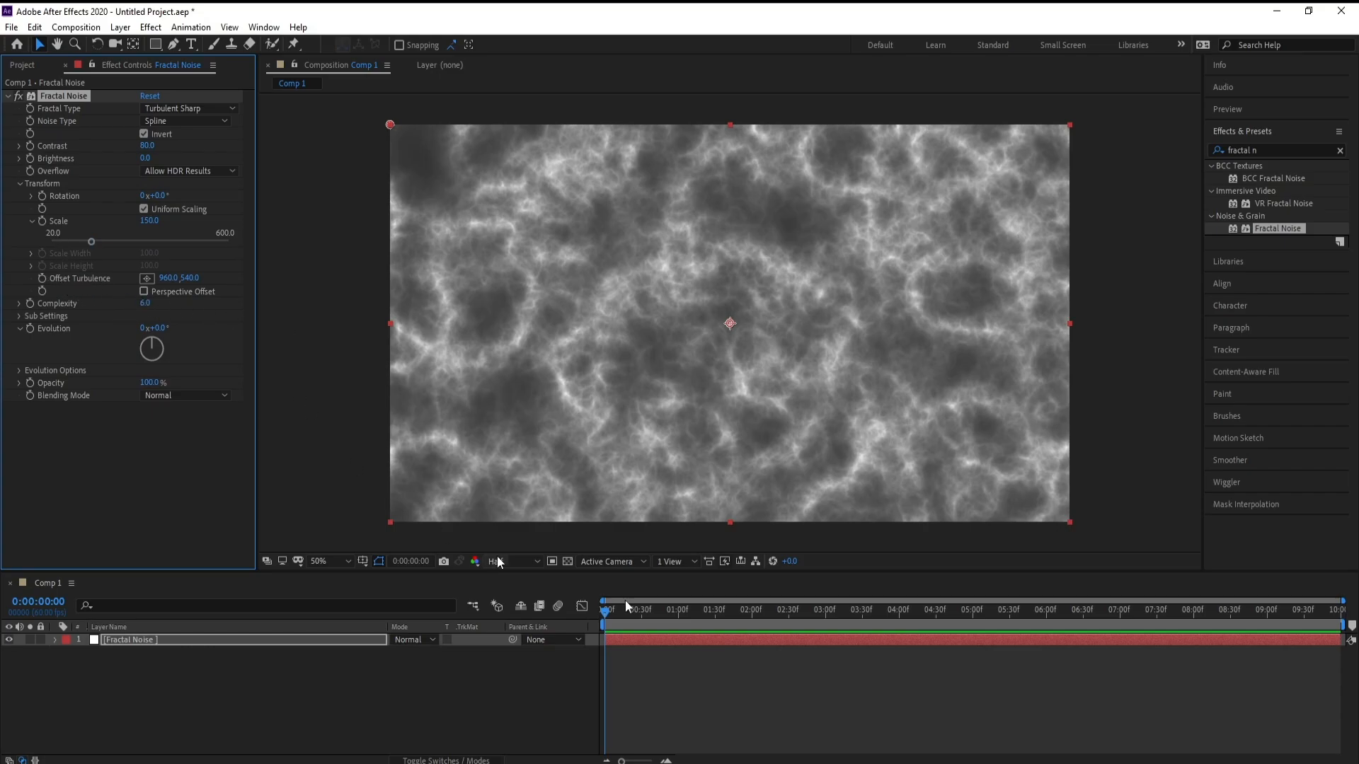
Step: Set an Offset Turbulence keyframe at the end of the timeline
drag(606, 612, 1340, 611)
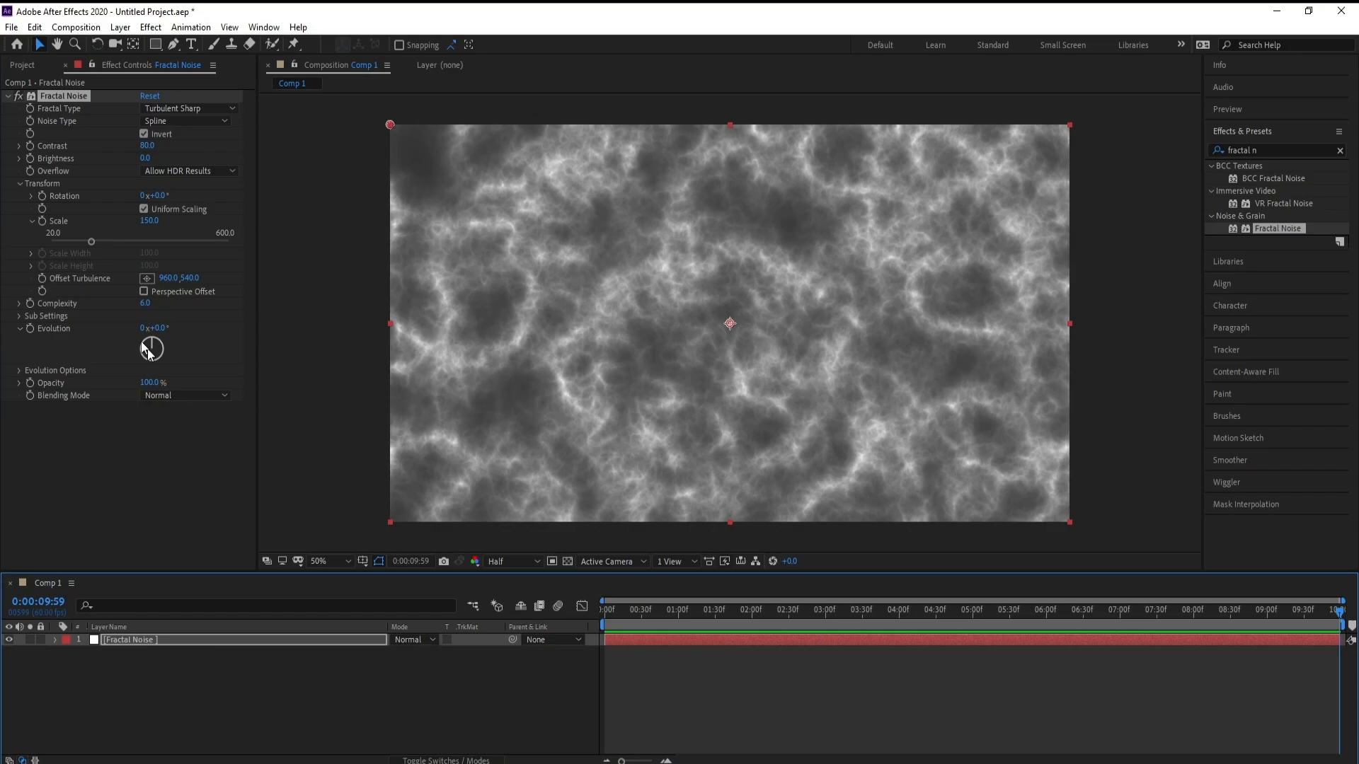
click(47, 279)
Step: At the start of the timeline, set the Offset Turbulence Y value to -540
drag(718, 613, 443, 626)
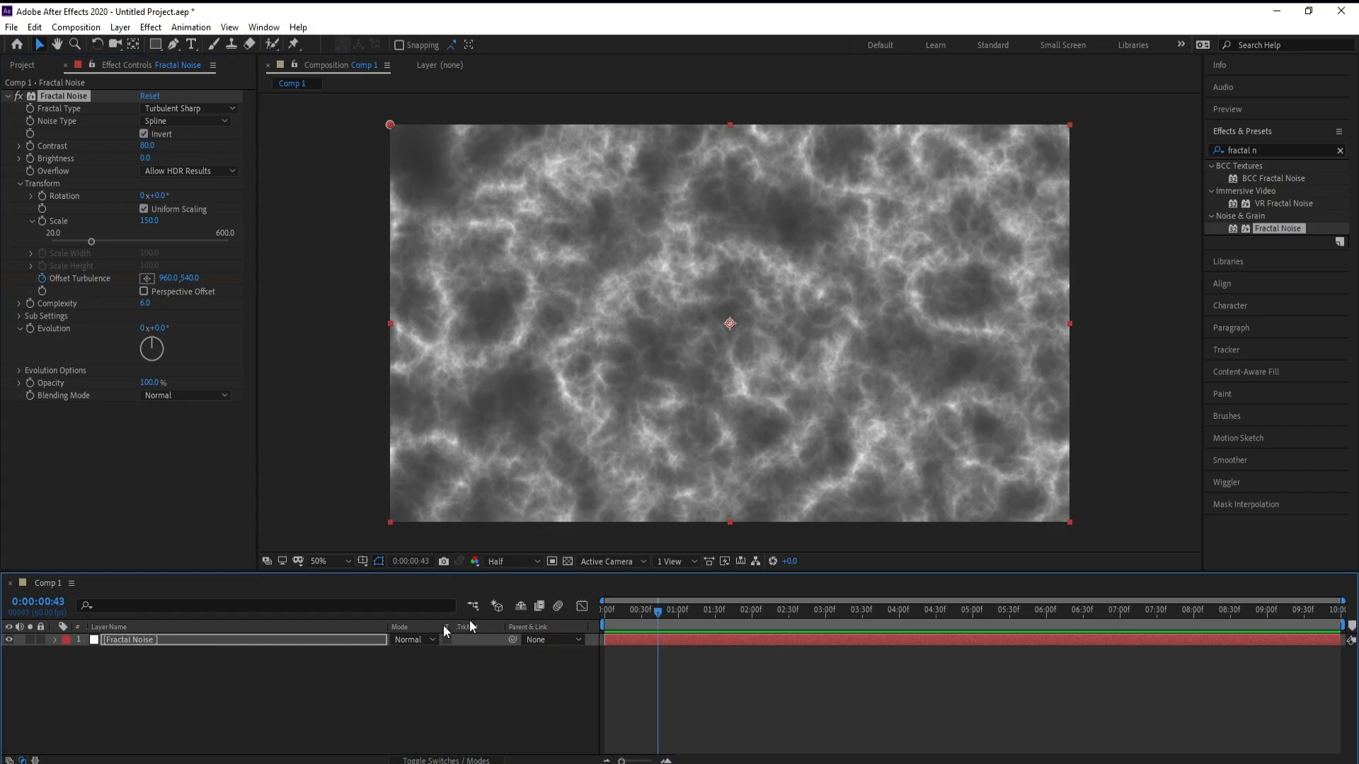
click(188, 279)
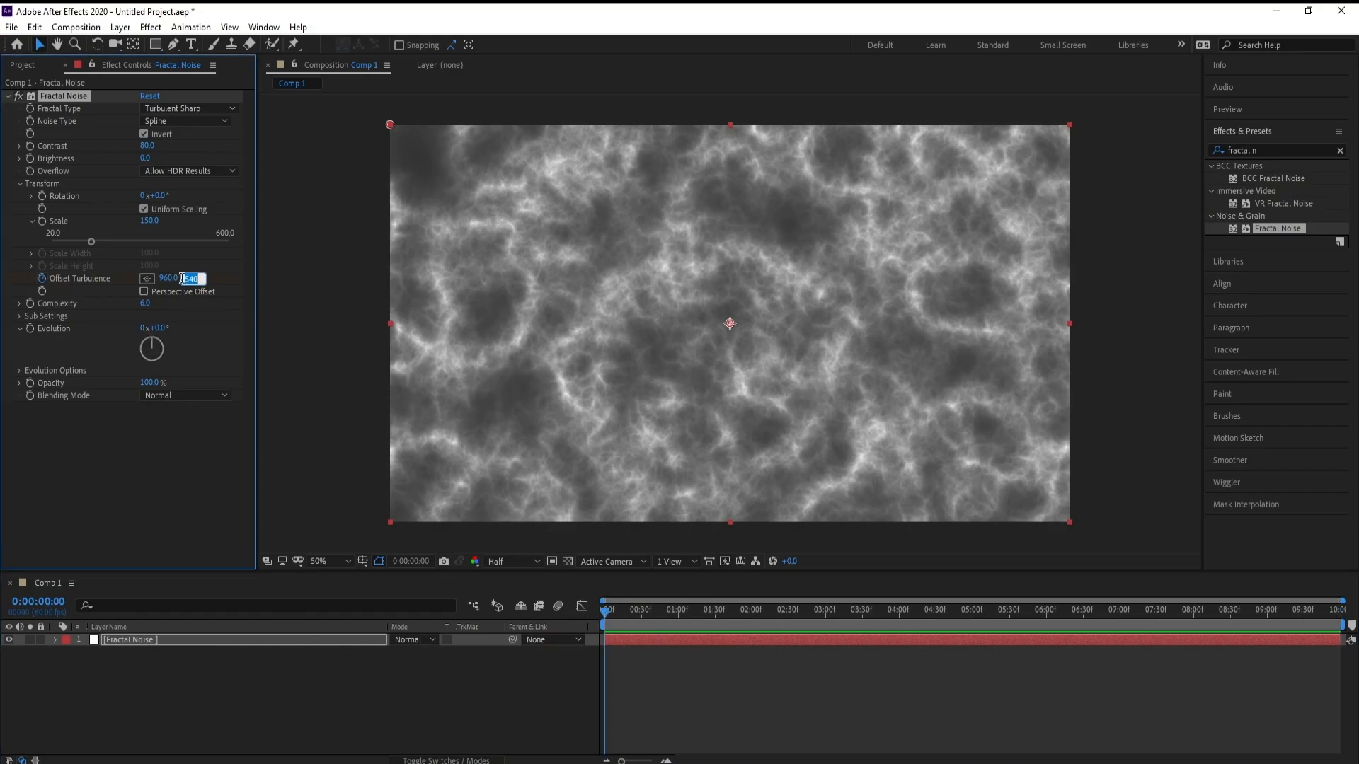
click(184, 279)
text(-)
key(Return)
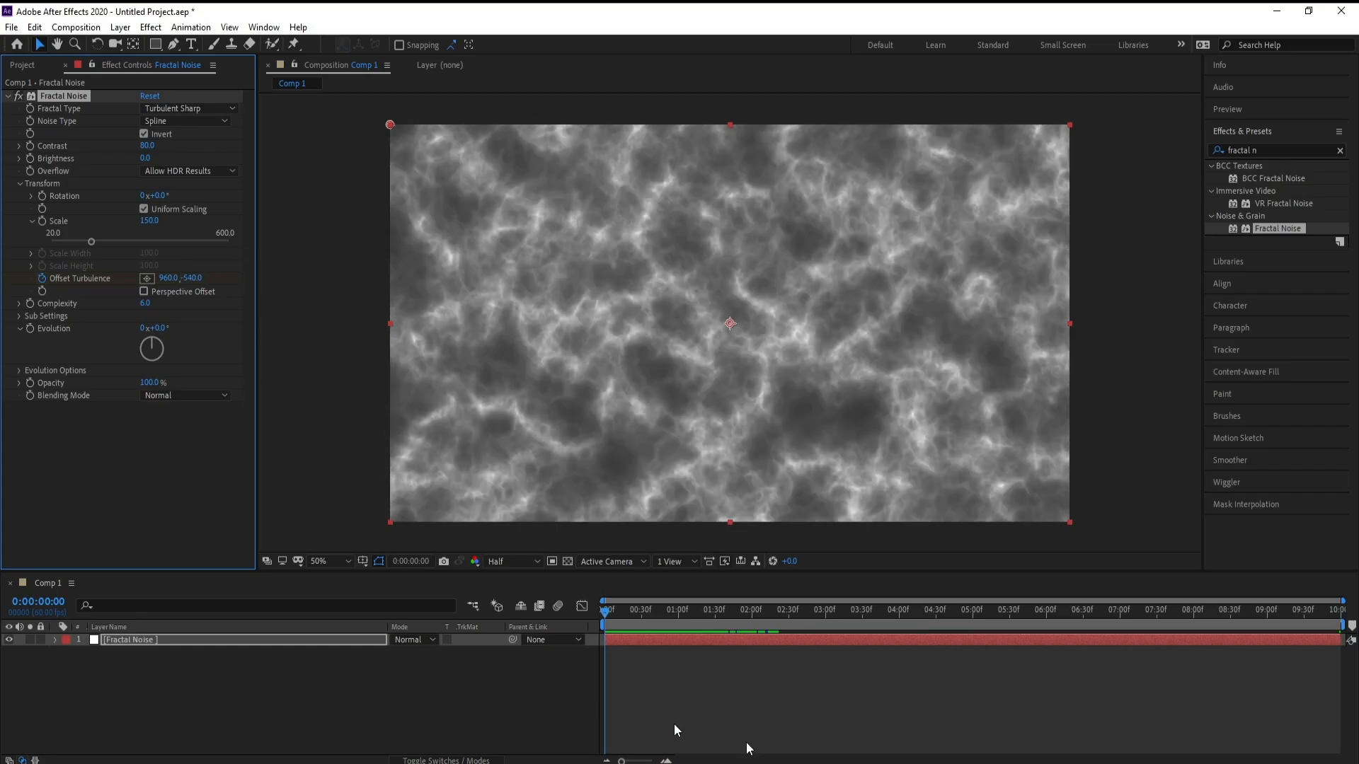
Step: Play back and scrub the animation to preview the moving noise
key(space)
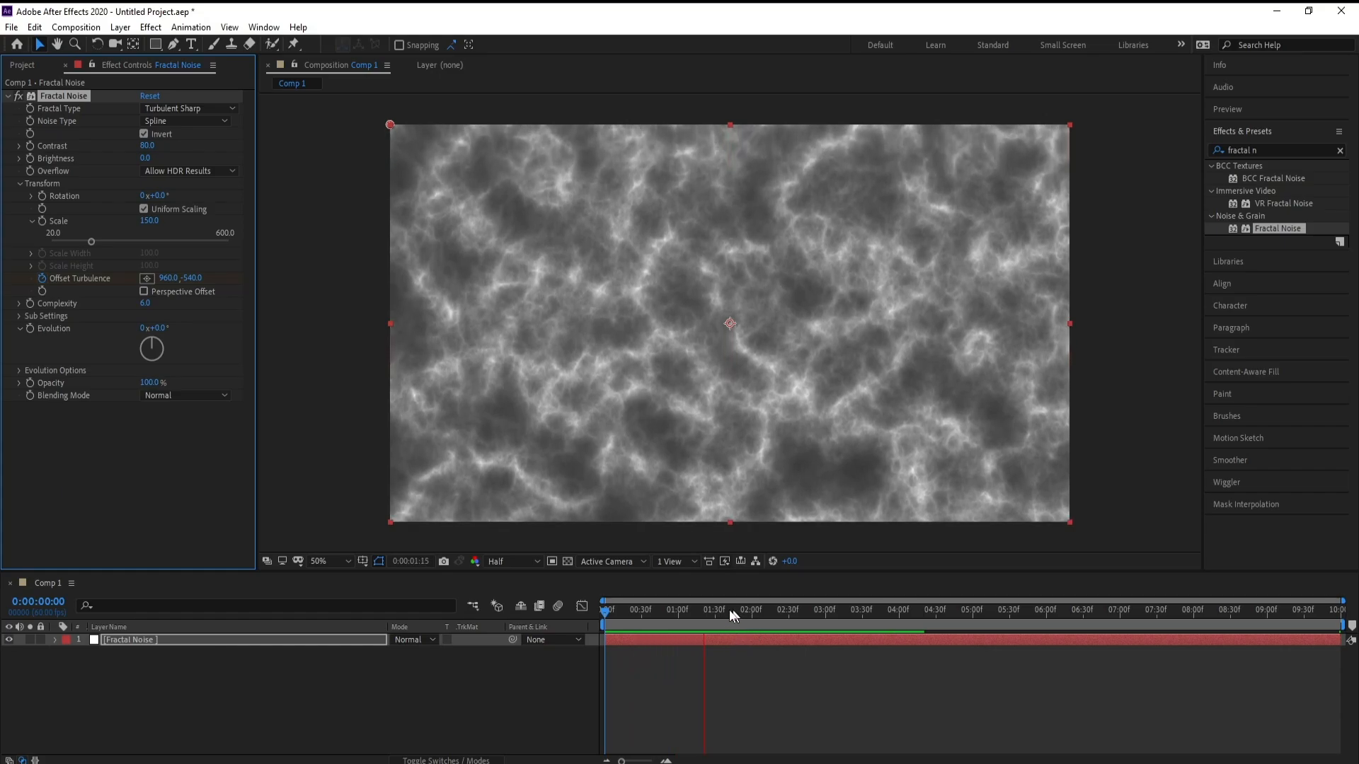
key(space)
drag(709, 612, 472, 630)
key(space)
key(space)
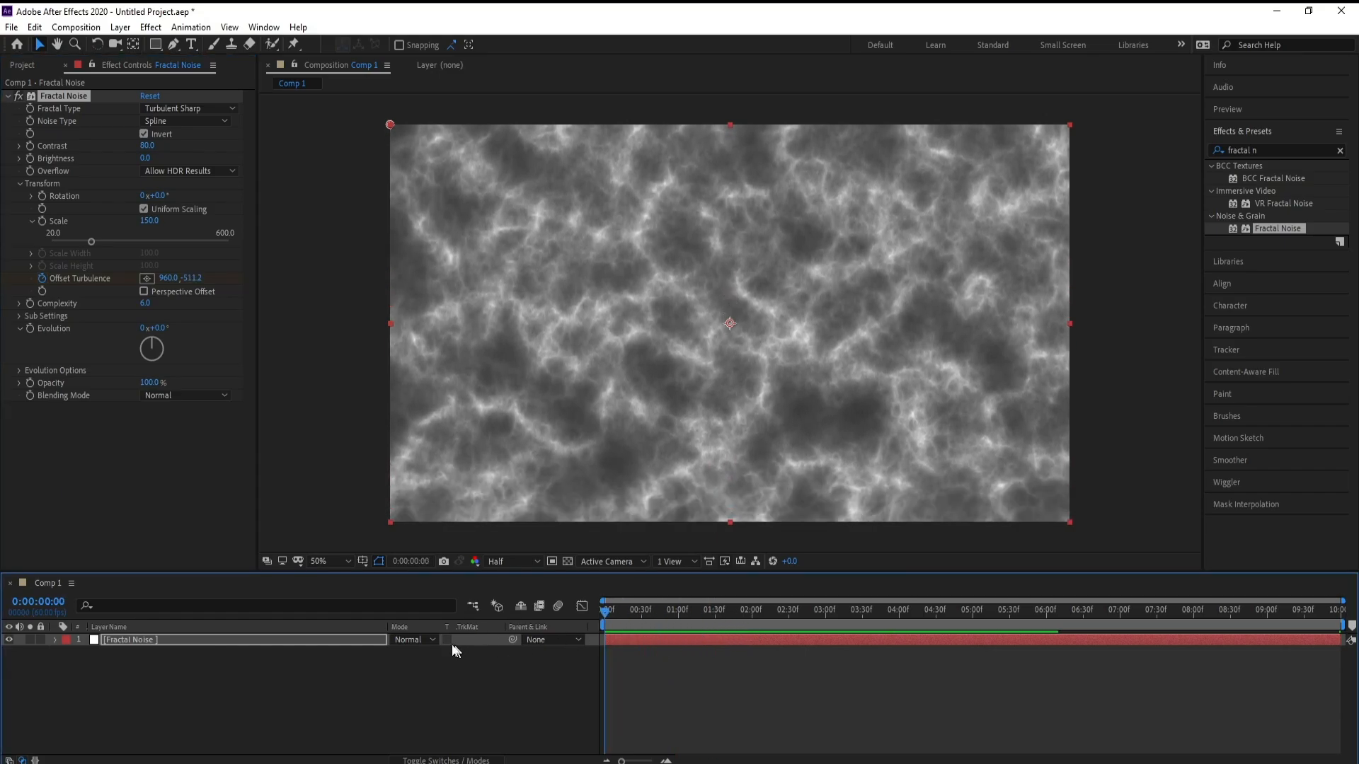
Step: Add the expression time*100 to Evolution and preview the result
alt+click(29, 330)
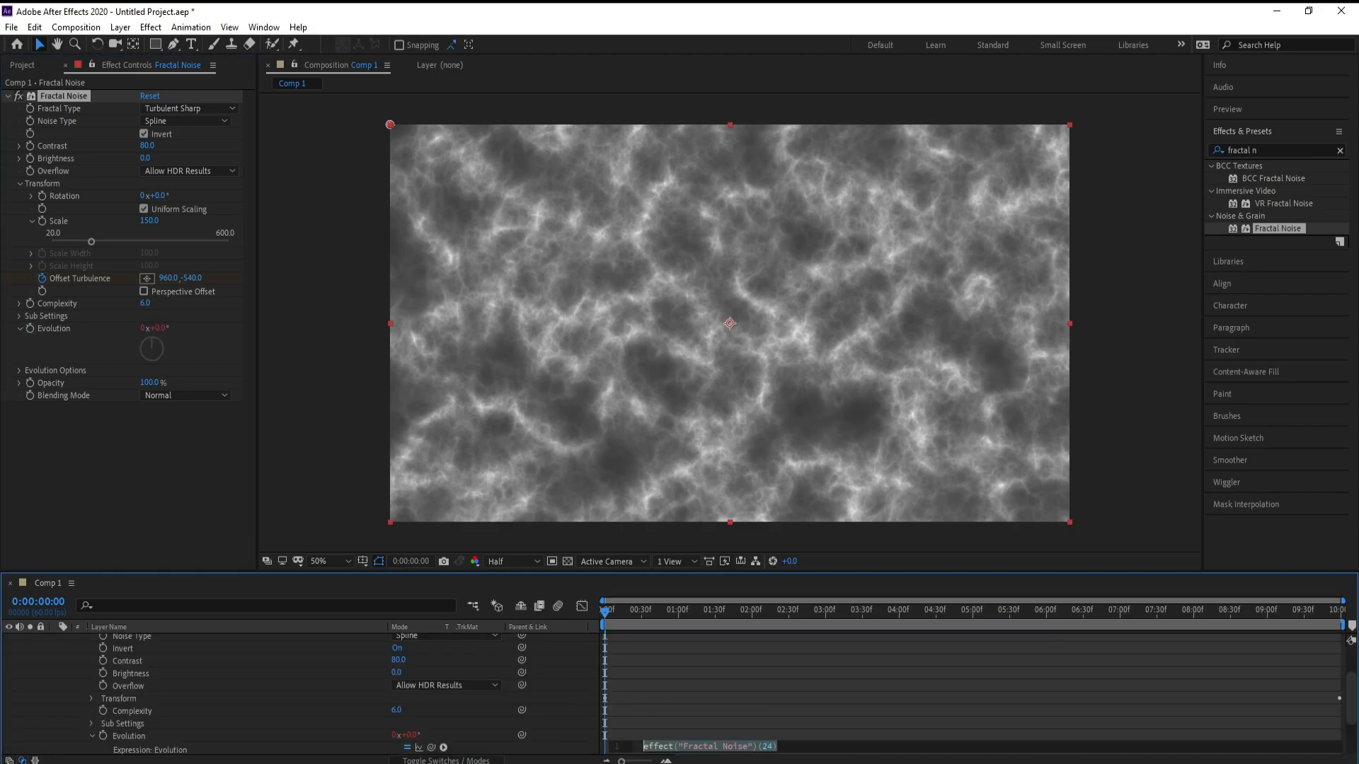
text(time)
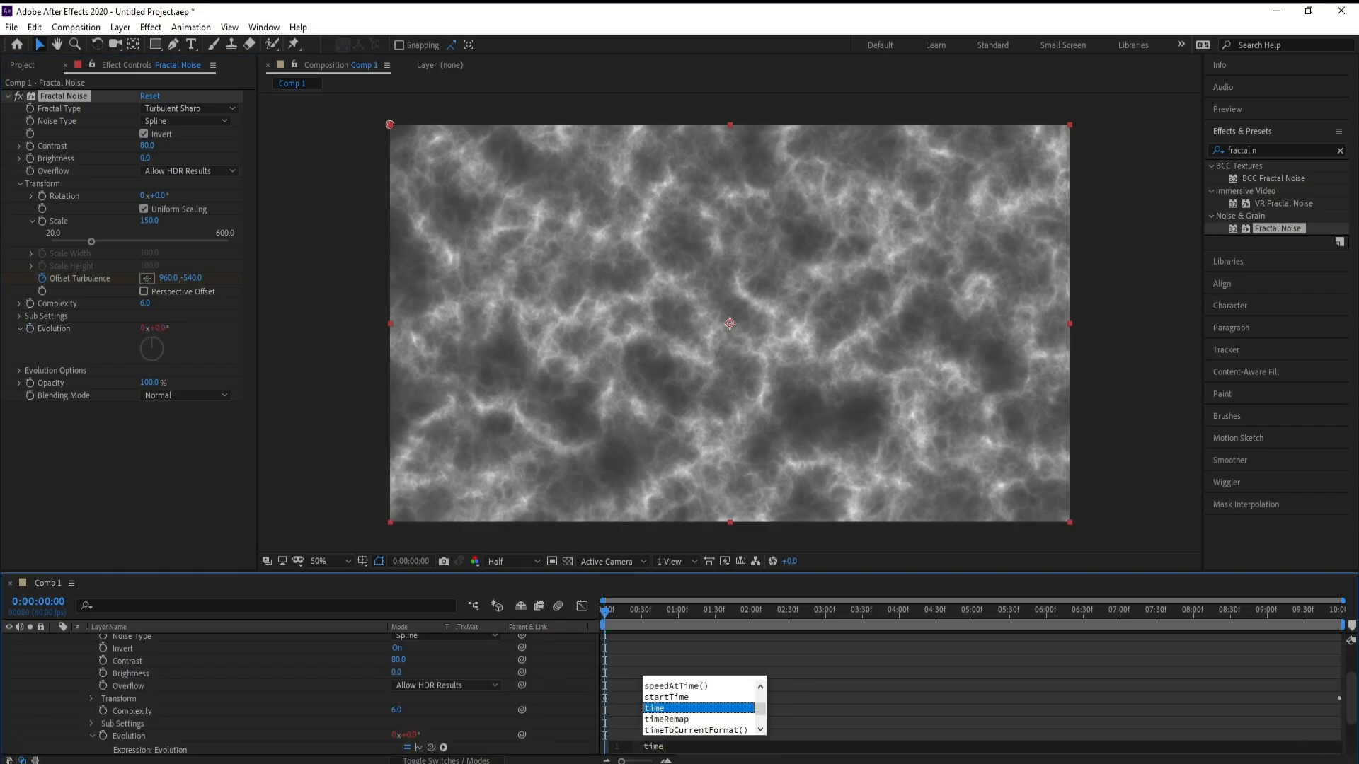
text(*)
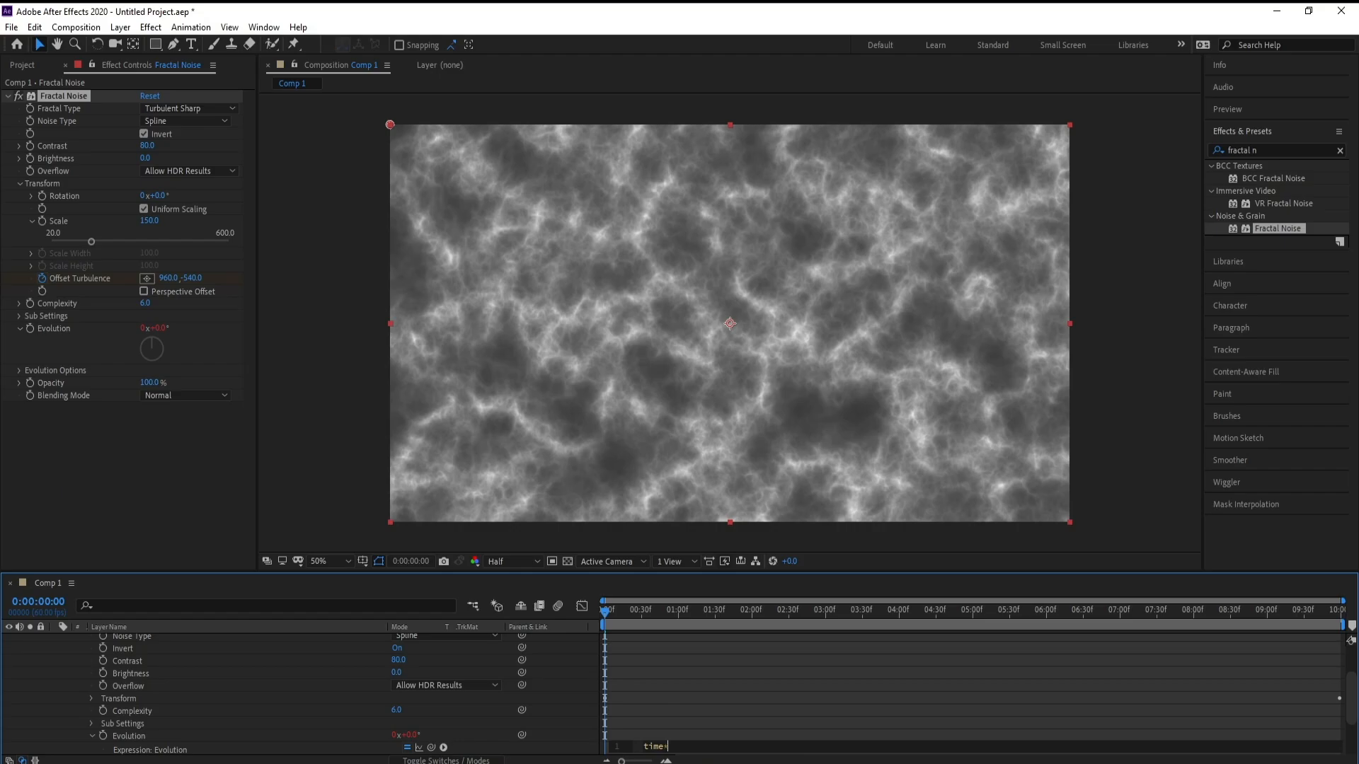
text(100)
click(326, 527)
key(space)
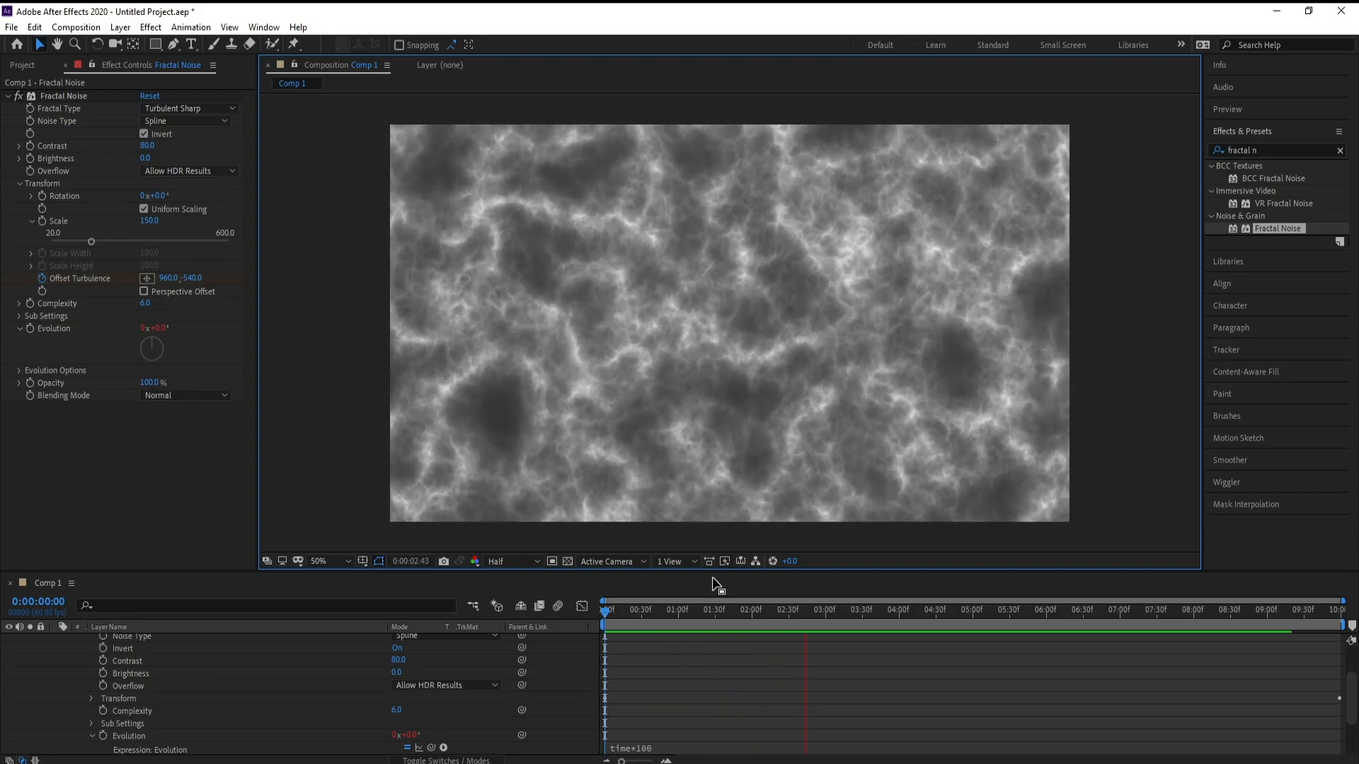
key(space)
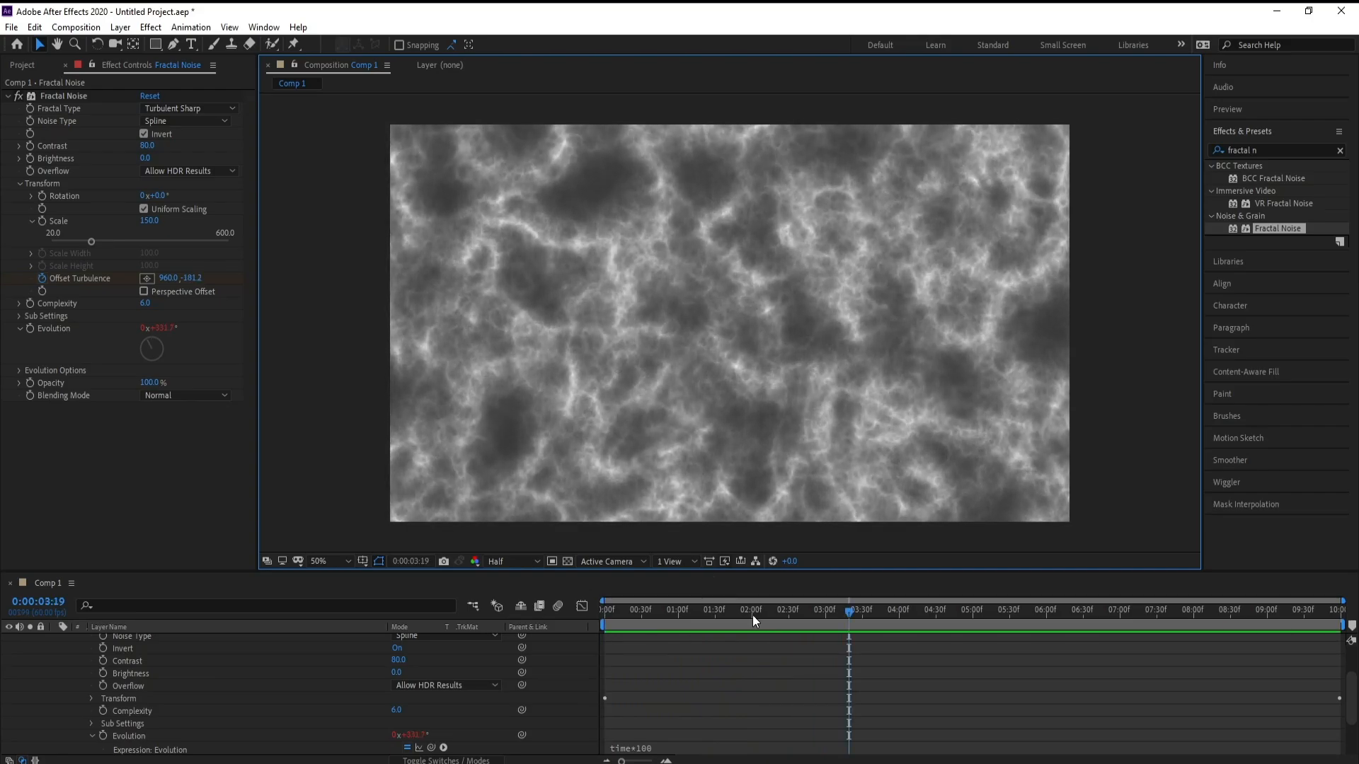
Step: Set the Fractal Noise complexity to 1
click(144, 304)
text(1)
key(Return)
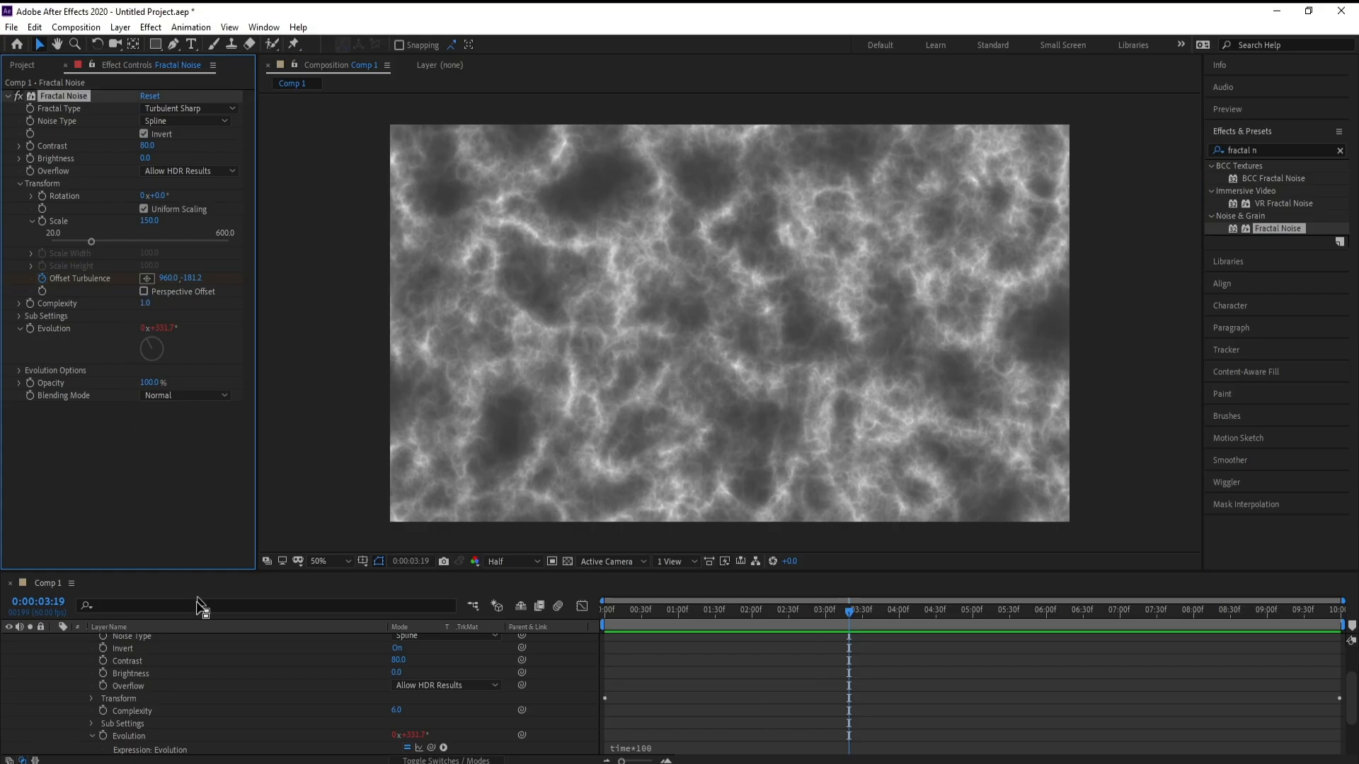
Step: Rename the solid layer to Fractal Noise 1 through its solid settings
click(56, 639)
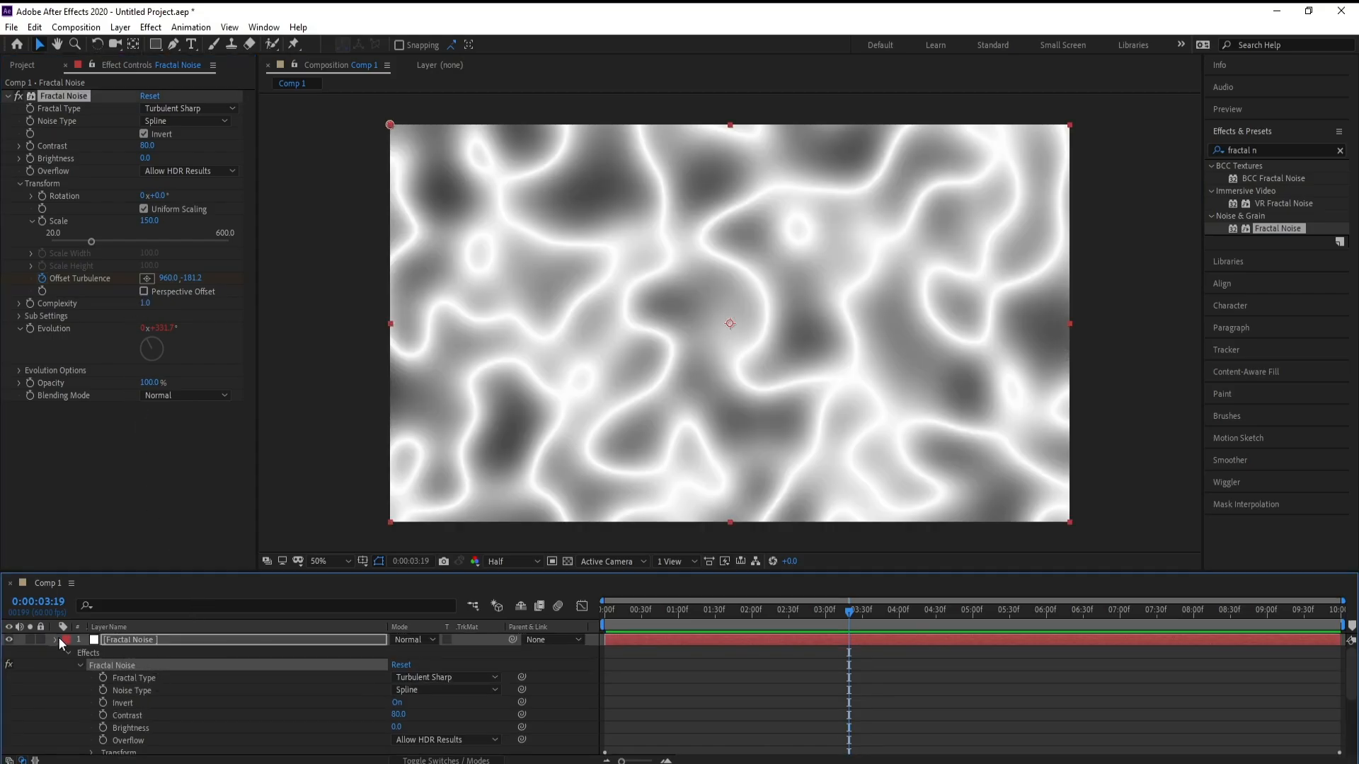
right_click(108, 639)
key(Escape)
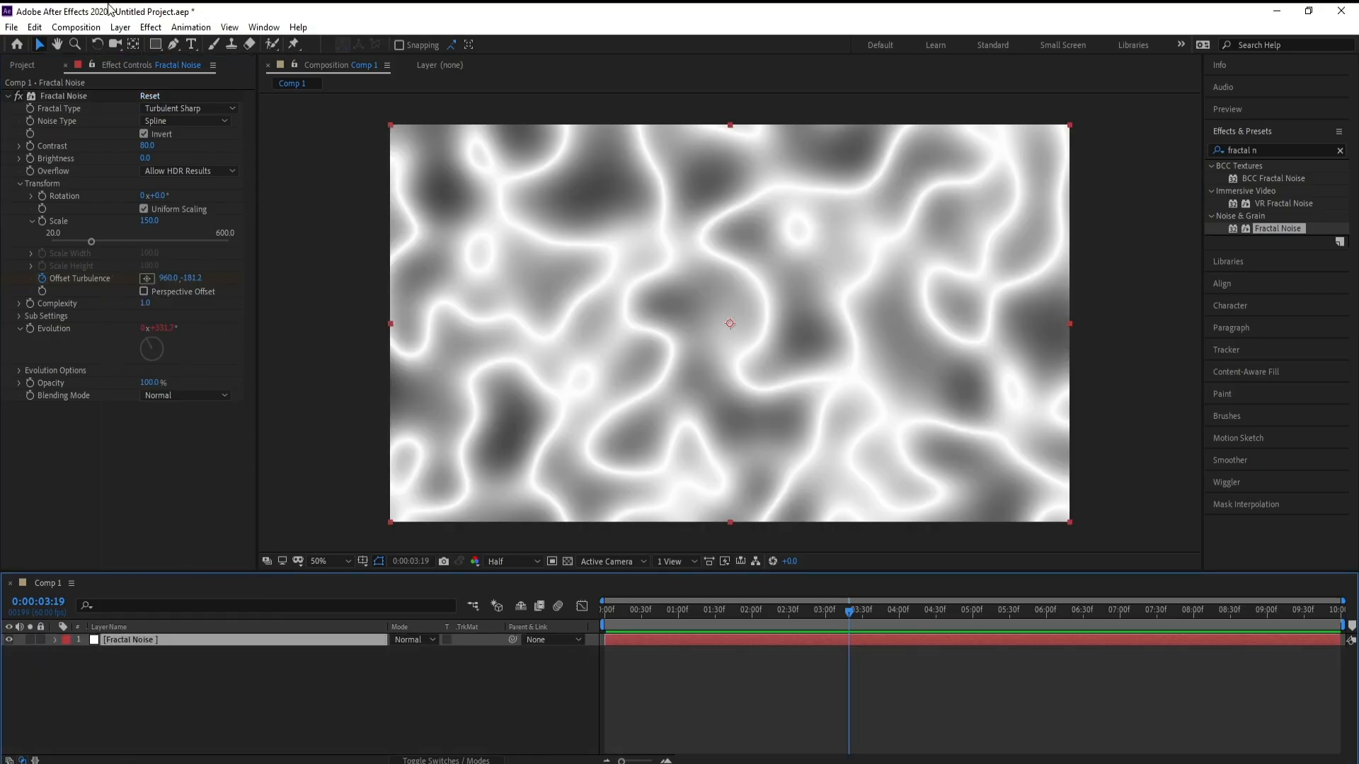
click(118, 28)
click(136, 61)
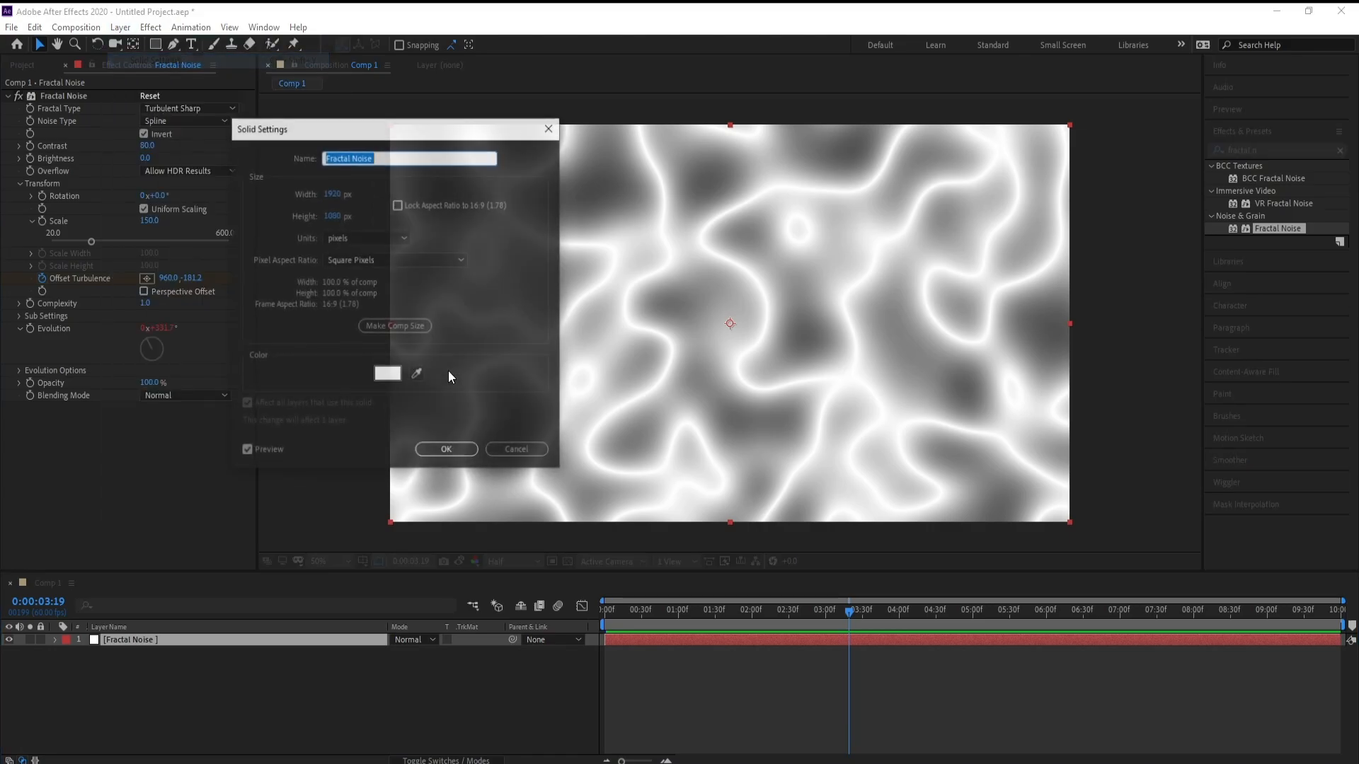
click(387, 158)
text(1)
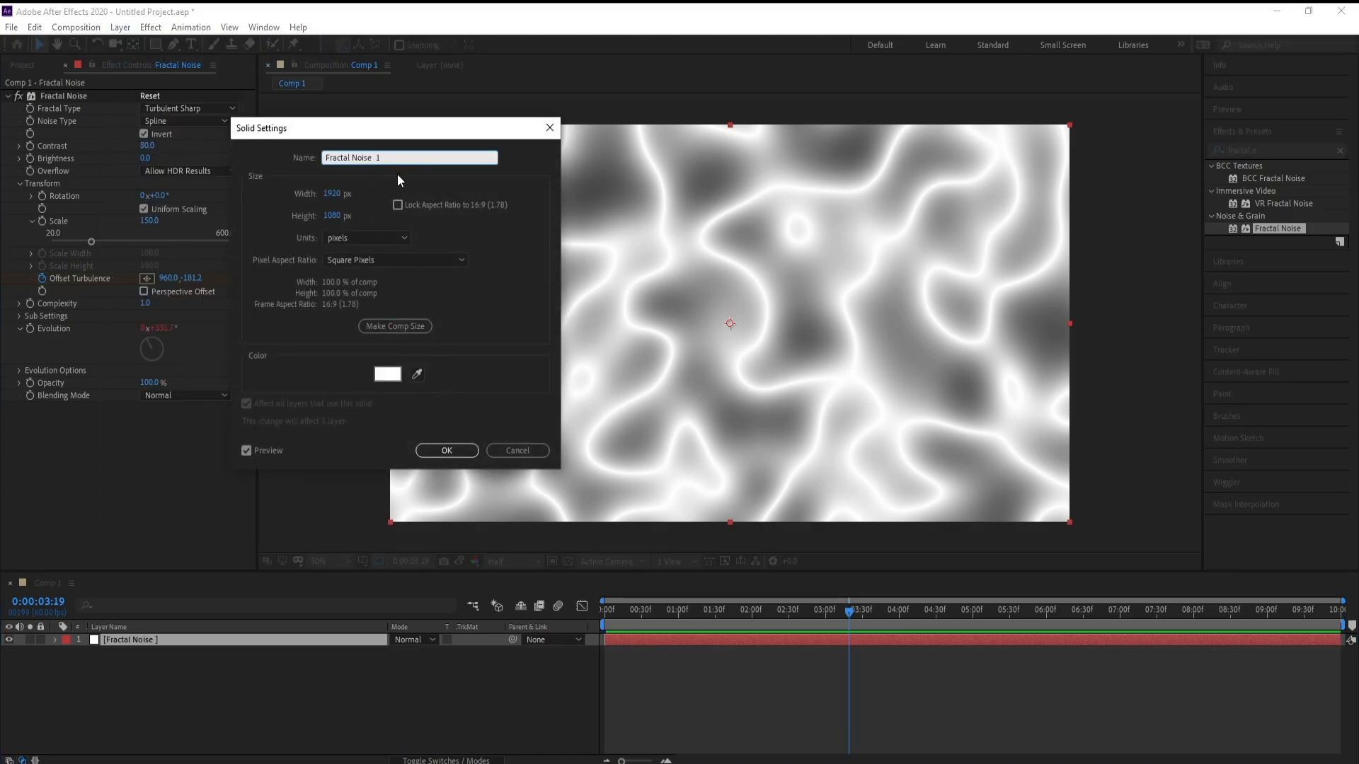
key(Return)
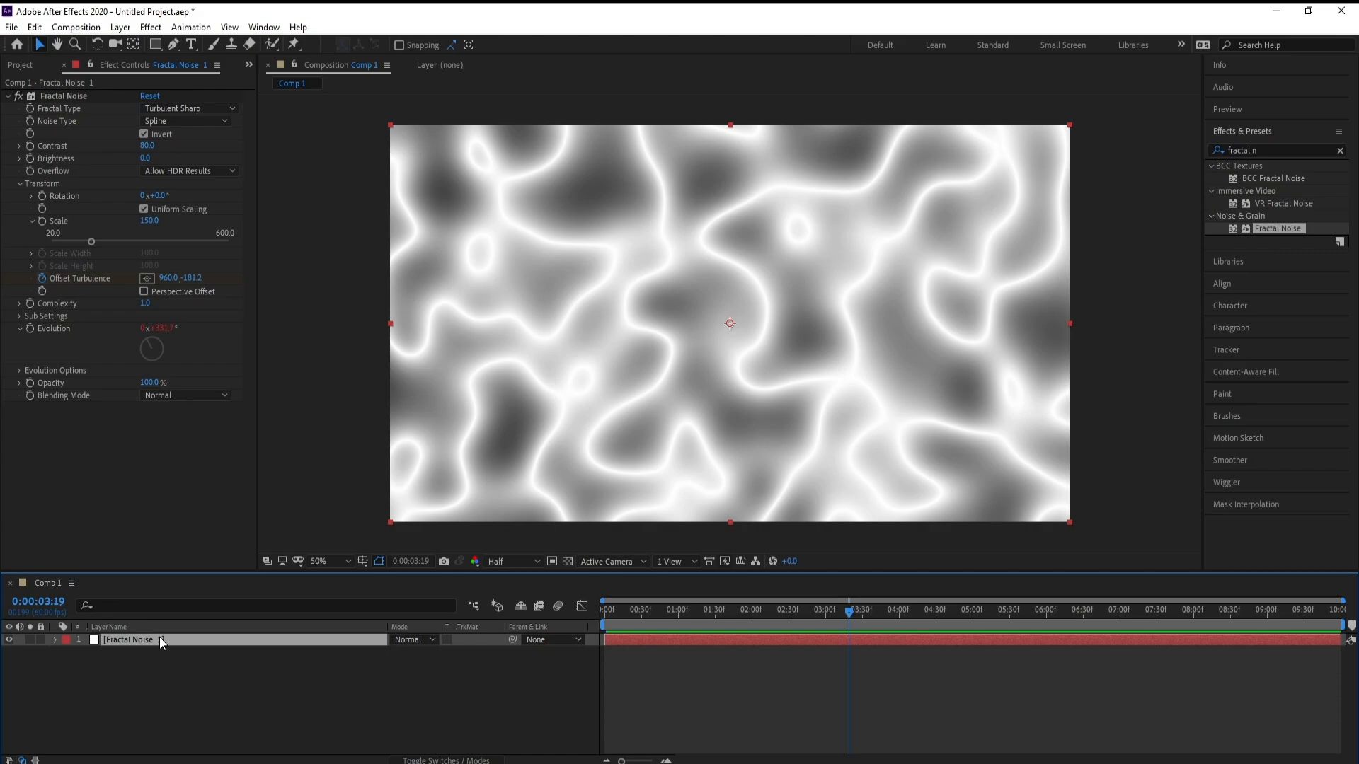
Step: Duplicate the Fractal Noise layer and create a new solid for the copy named Fractal Noise 2
key(ctrl+d)
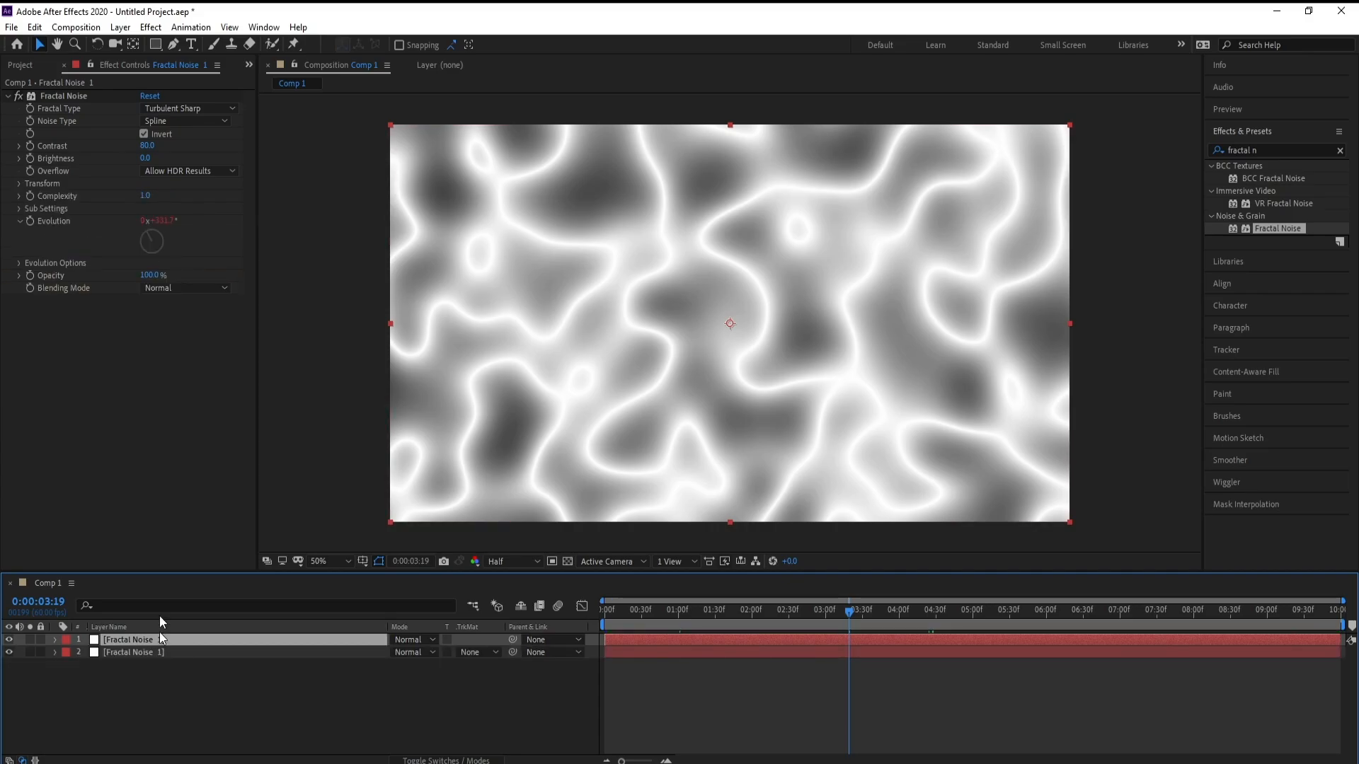
click(120, 27)
click(142, 56)
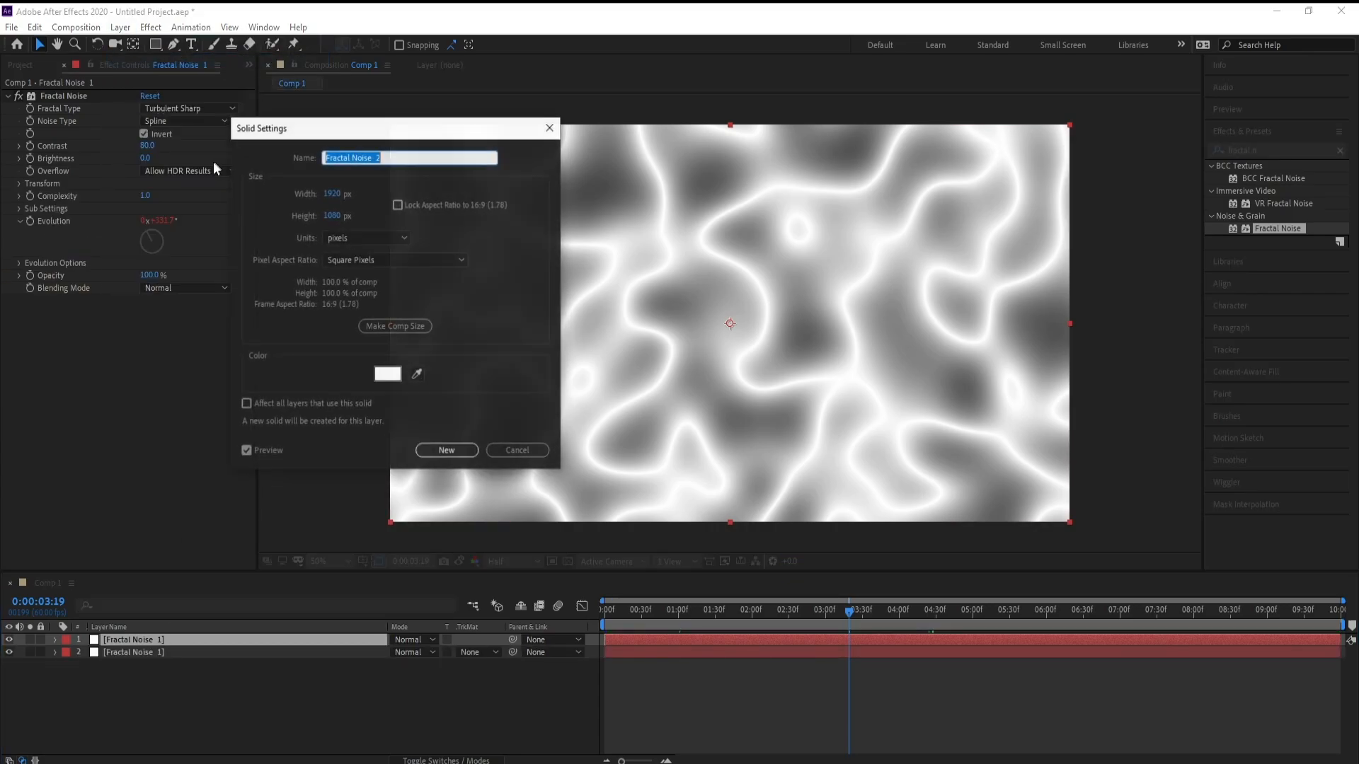
click(456, 451)
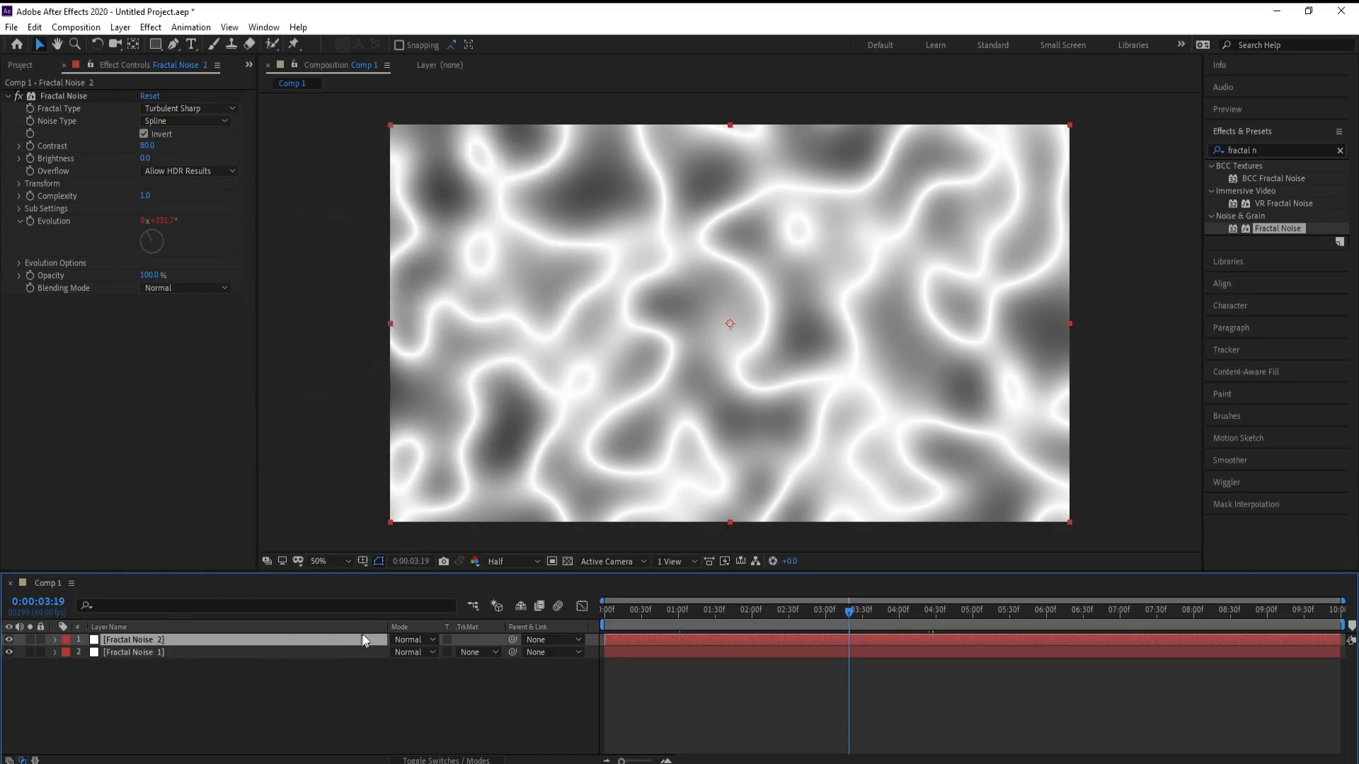
Step: Set the Fractal Noise 2 layer's blending mode to Hard Light
click(401, 639)
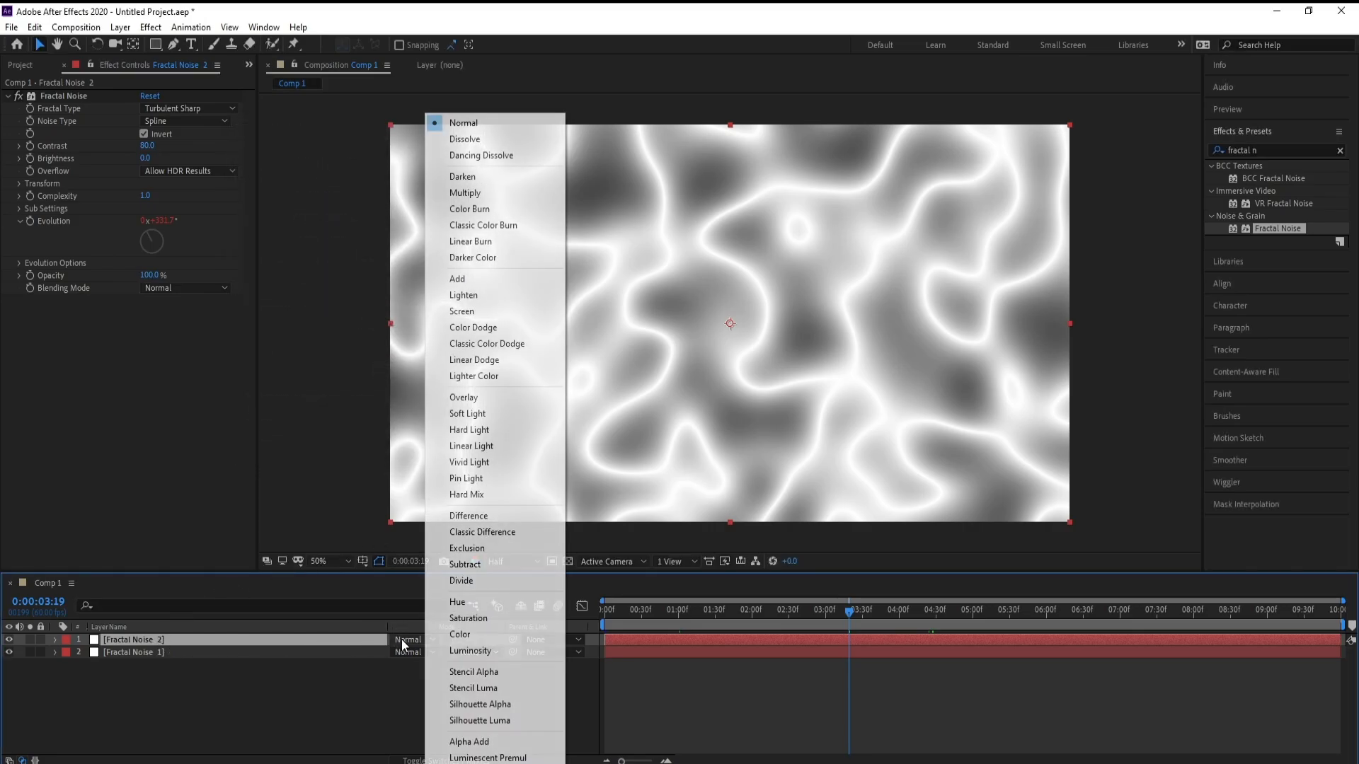
click(521, 433)
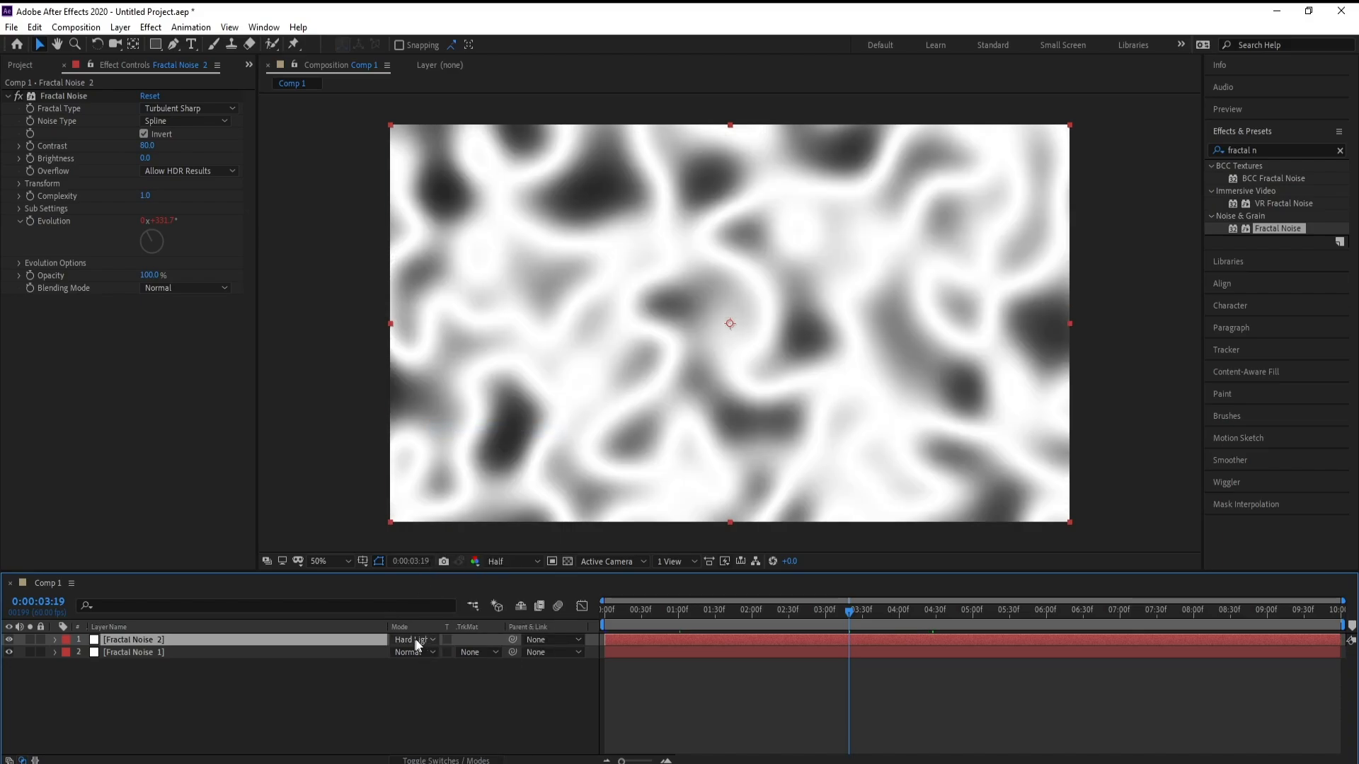
click(435, 761)
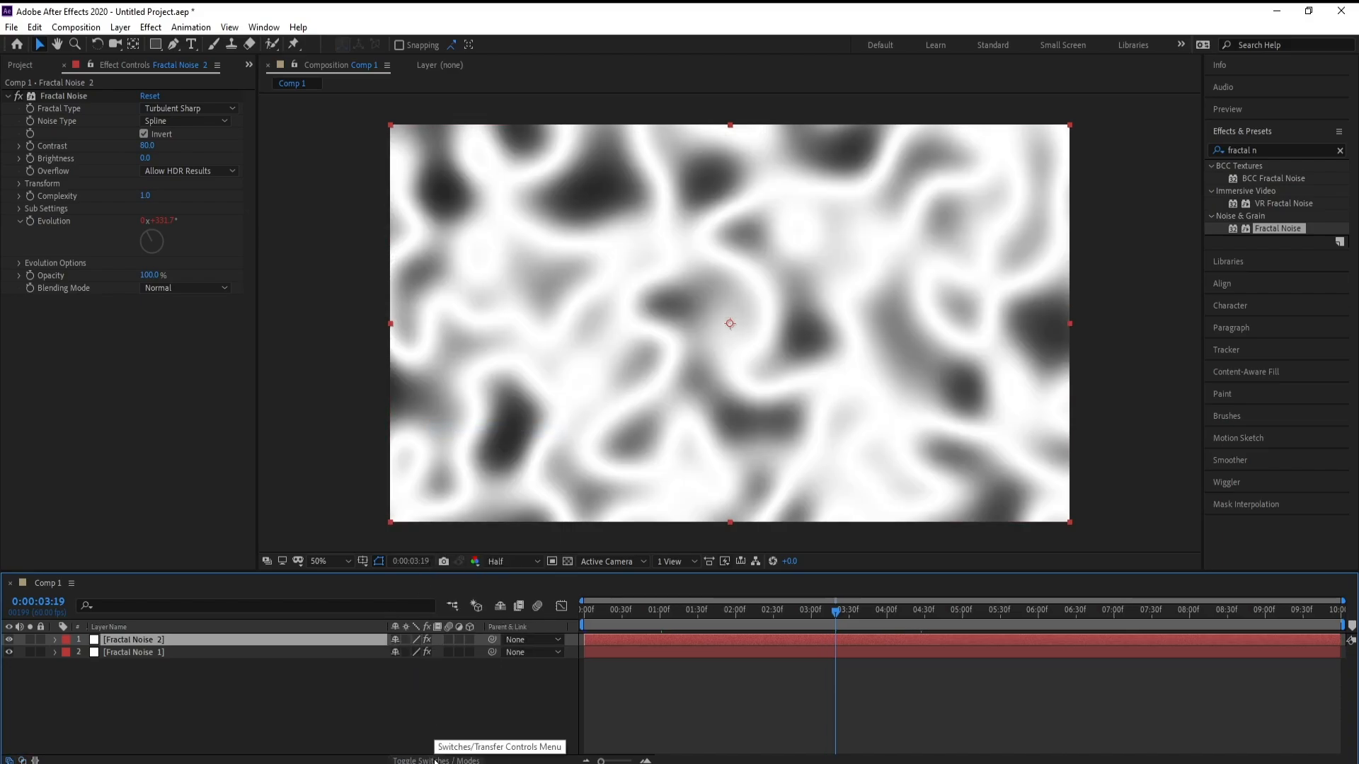
click(436, 761)
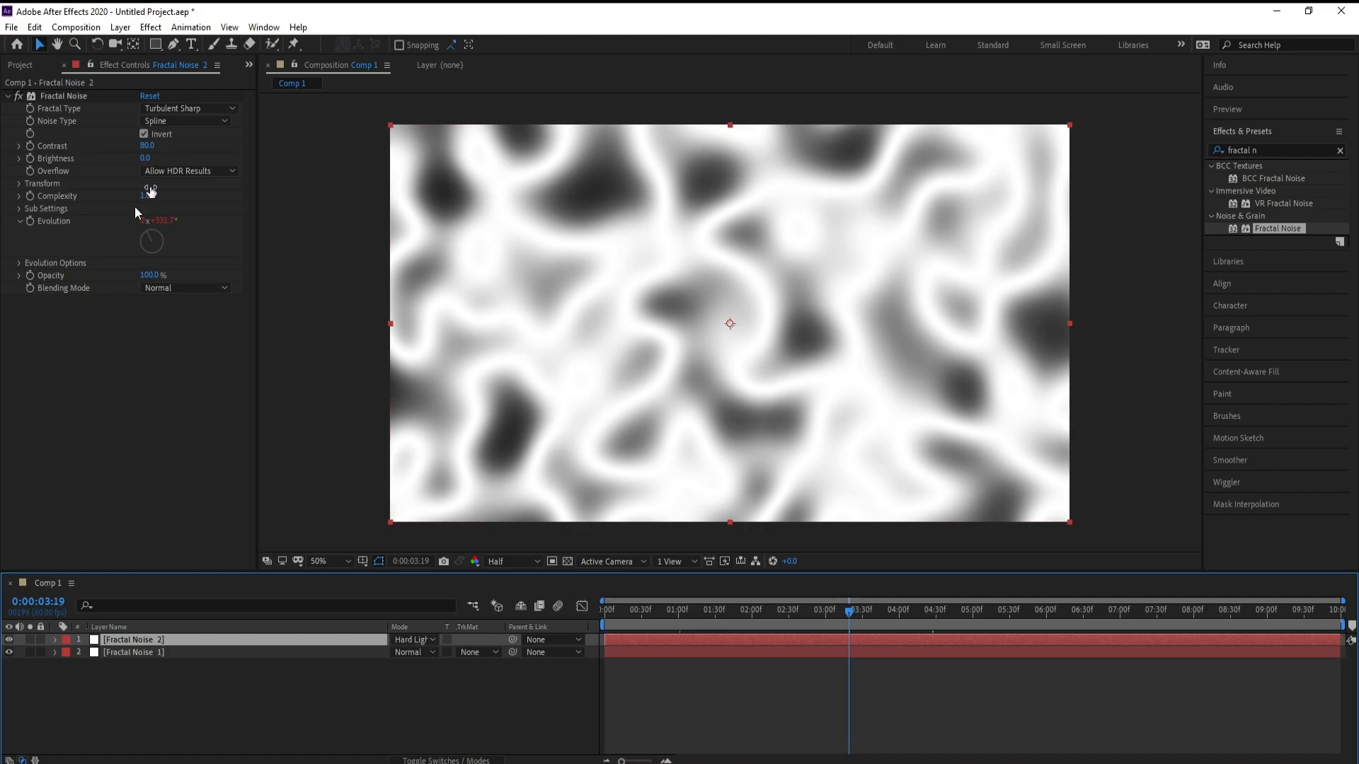
Step: On the copy's Fractal Noise, switch the fractal type to Smeary and set contrast 40 and brightness -20
click(191, 110)
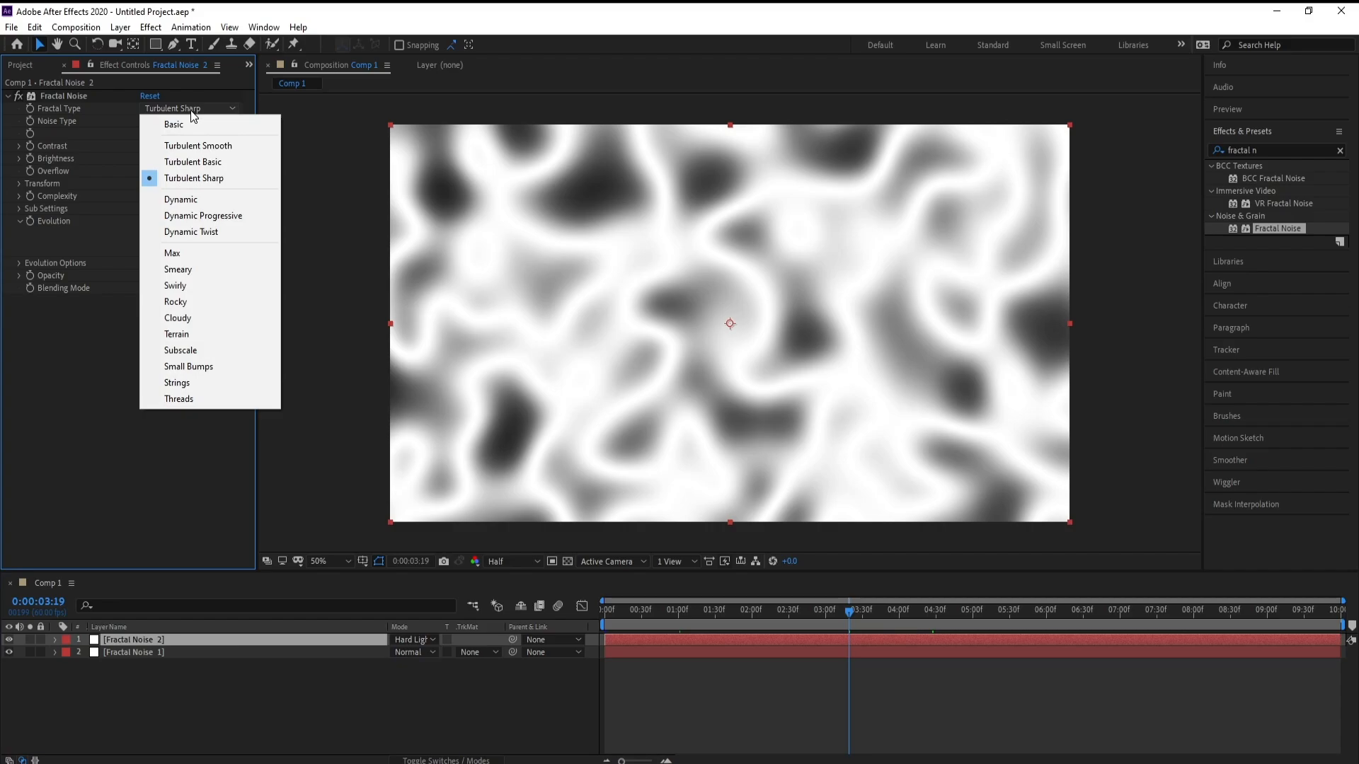
click(211, 273)
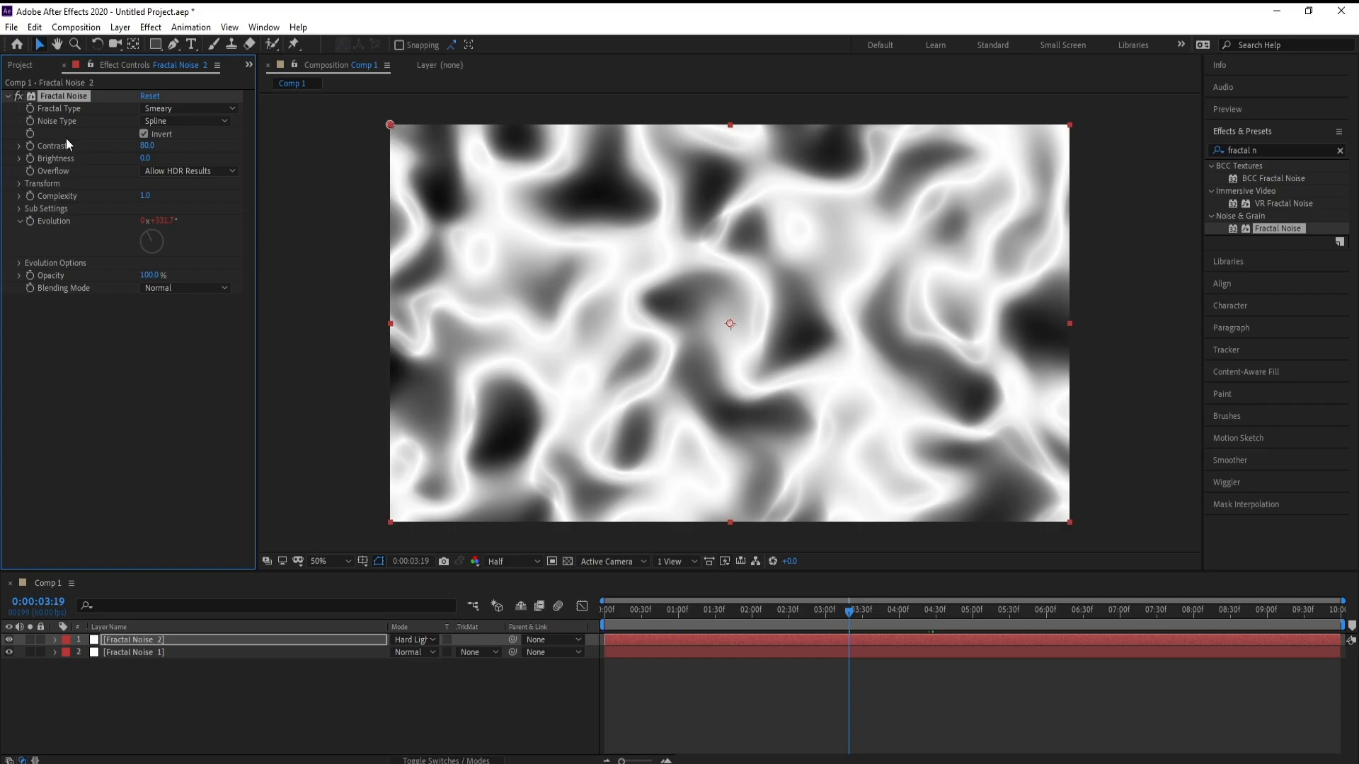
click(147, 146)
text(40)
click(149, 158)
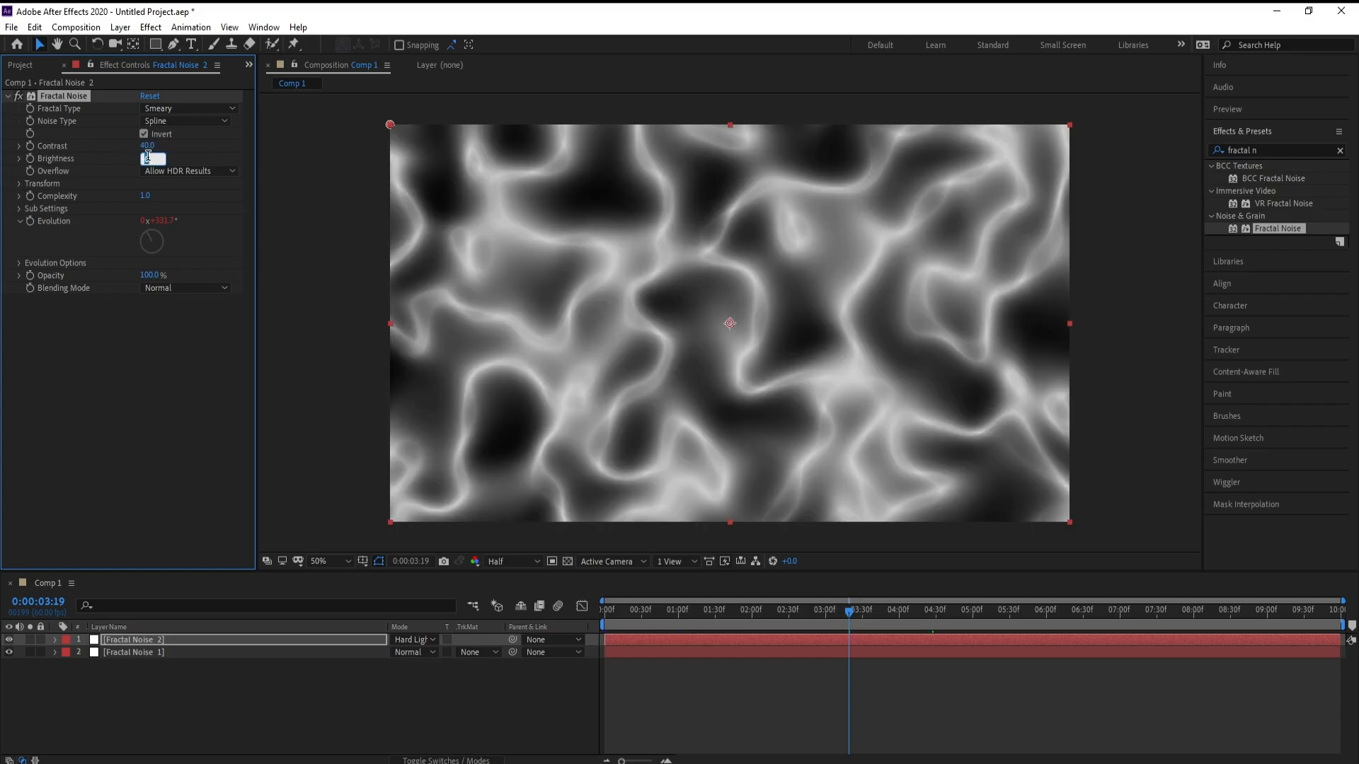
text(-40)
key(Return)
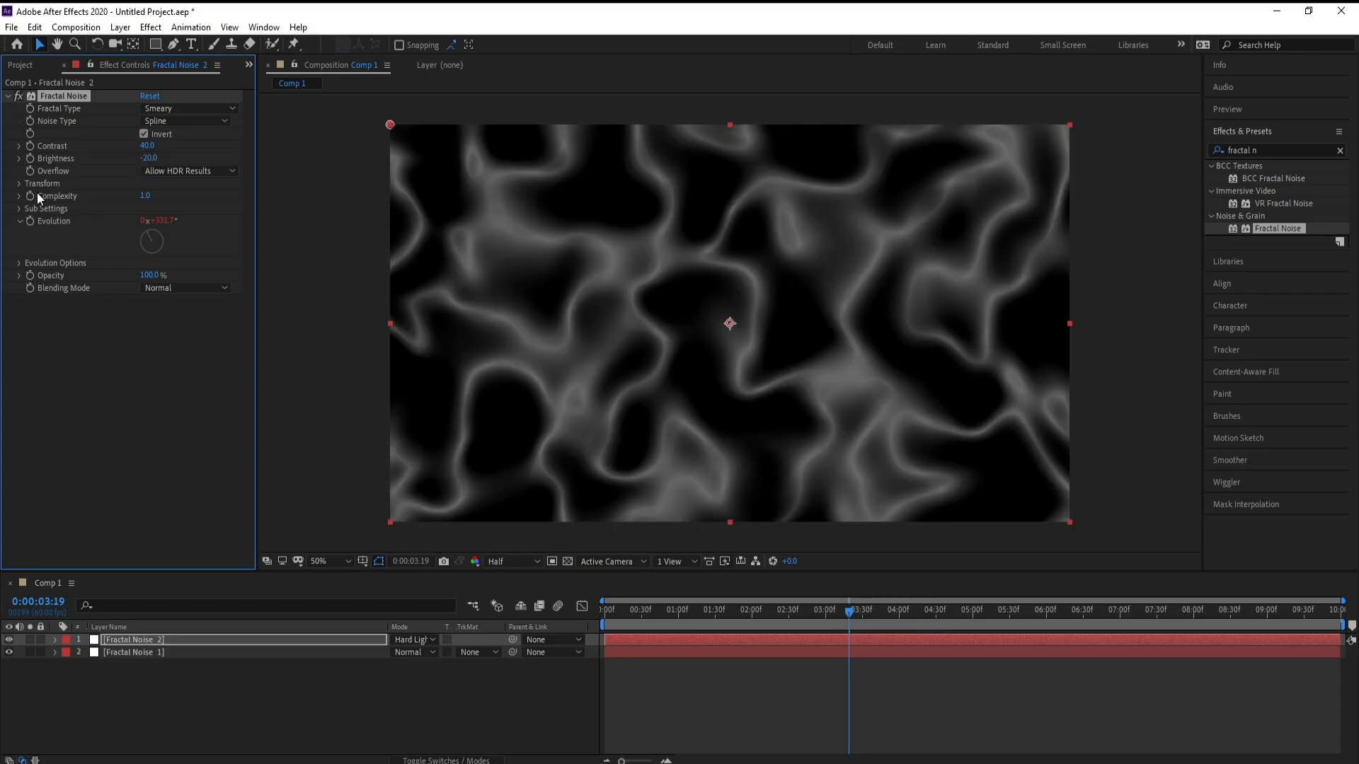
Step: Set the copy's Overflow to Wrap Back and its Complexity to 4
click(177, 170)
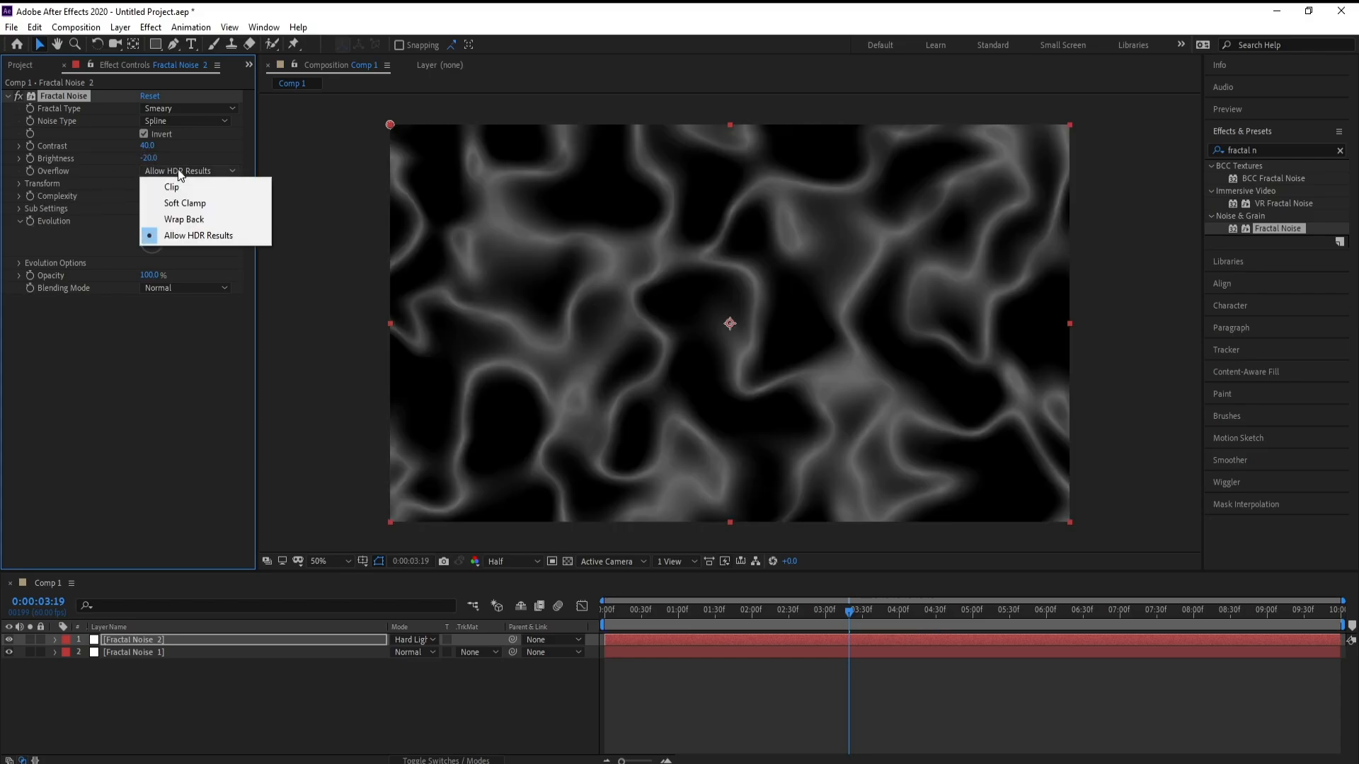
click(207, 219)
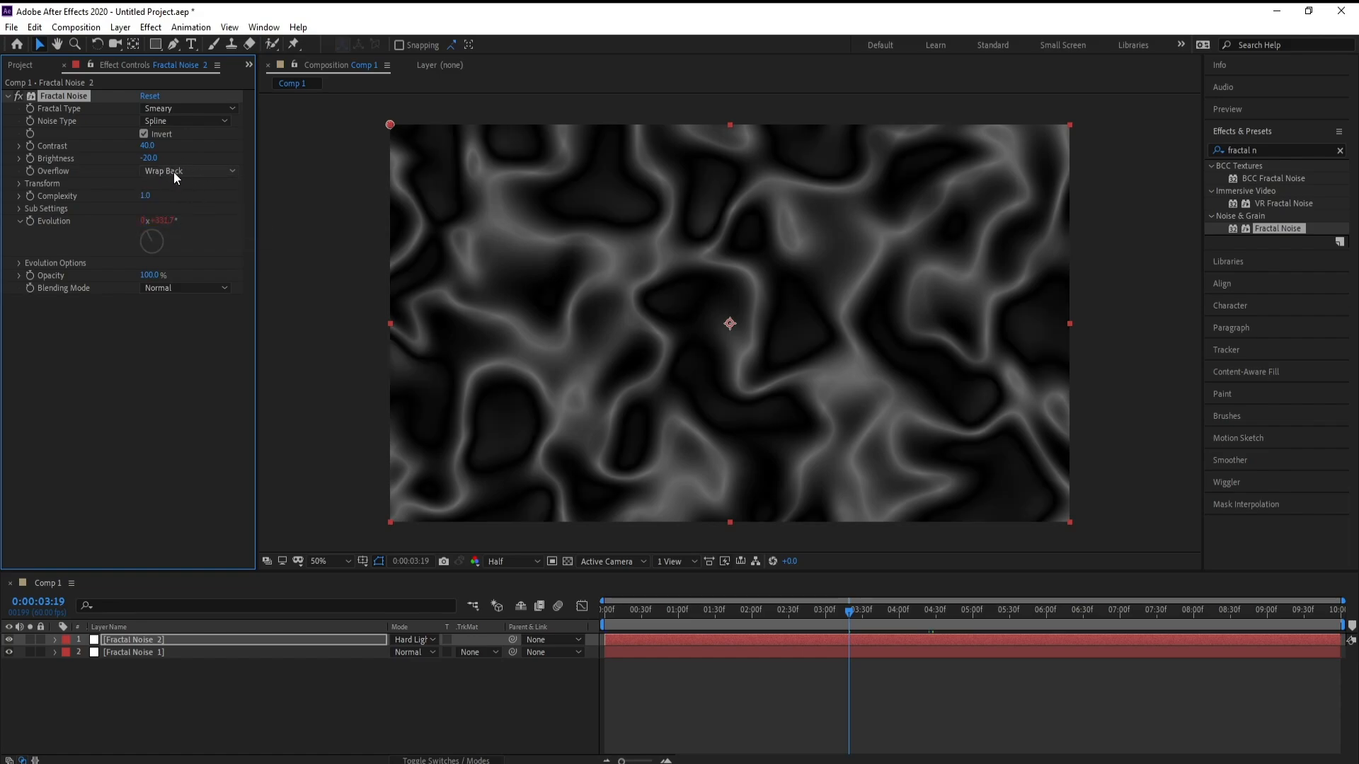
click(145, 196)
text(4)
key(Return)
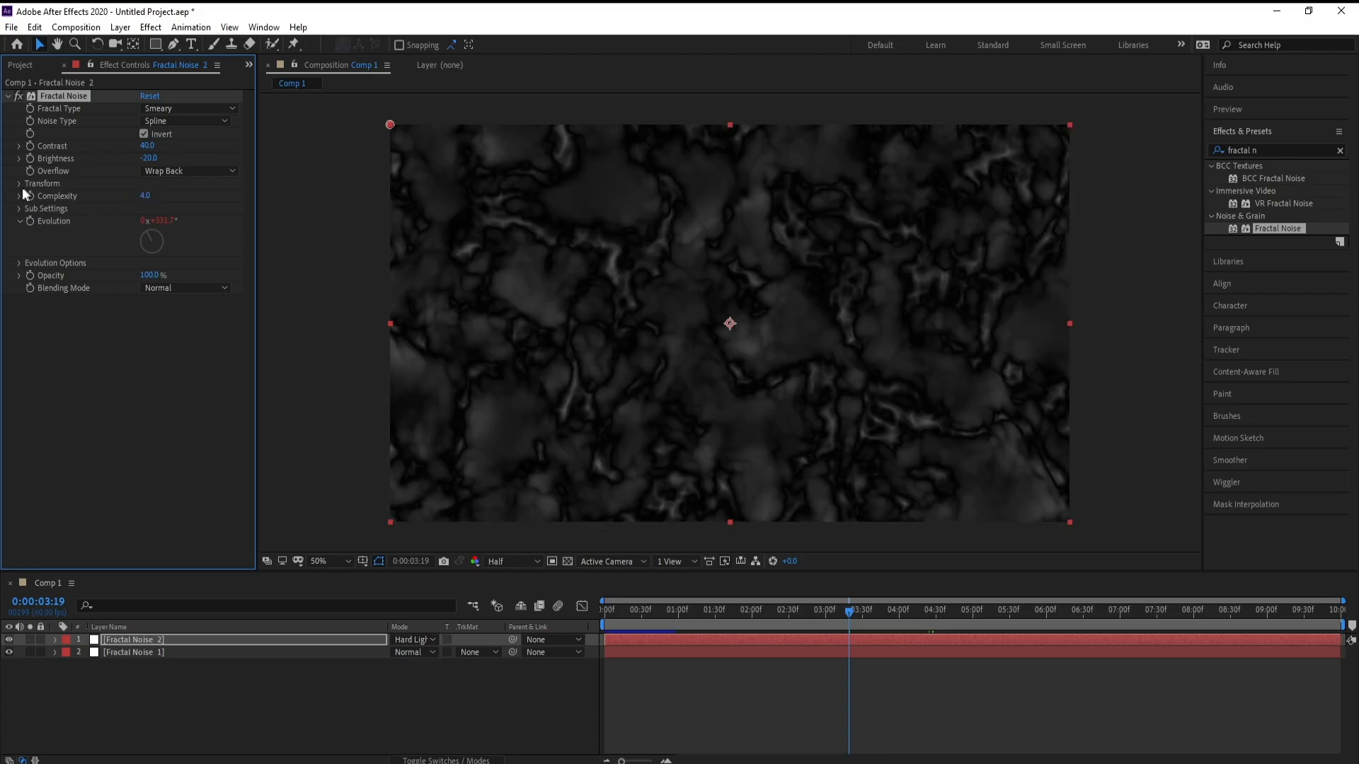
Step: Turn off Uniform Scaling in the copy's Transform and set Scale Width to 125 and Scale Height to 200
click(19, 183)
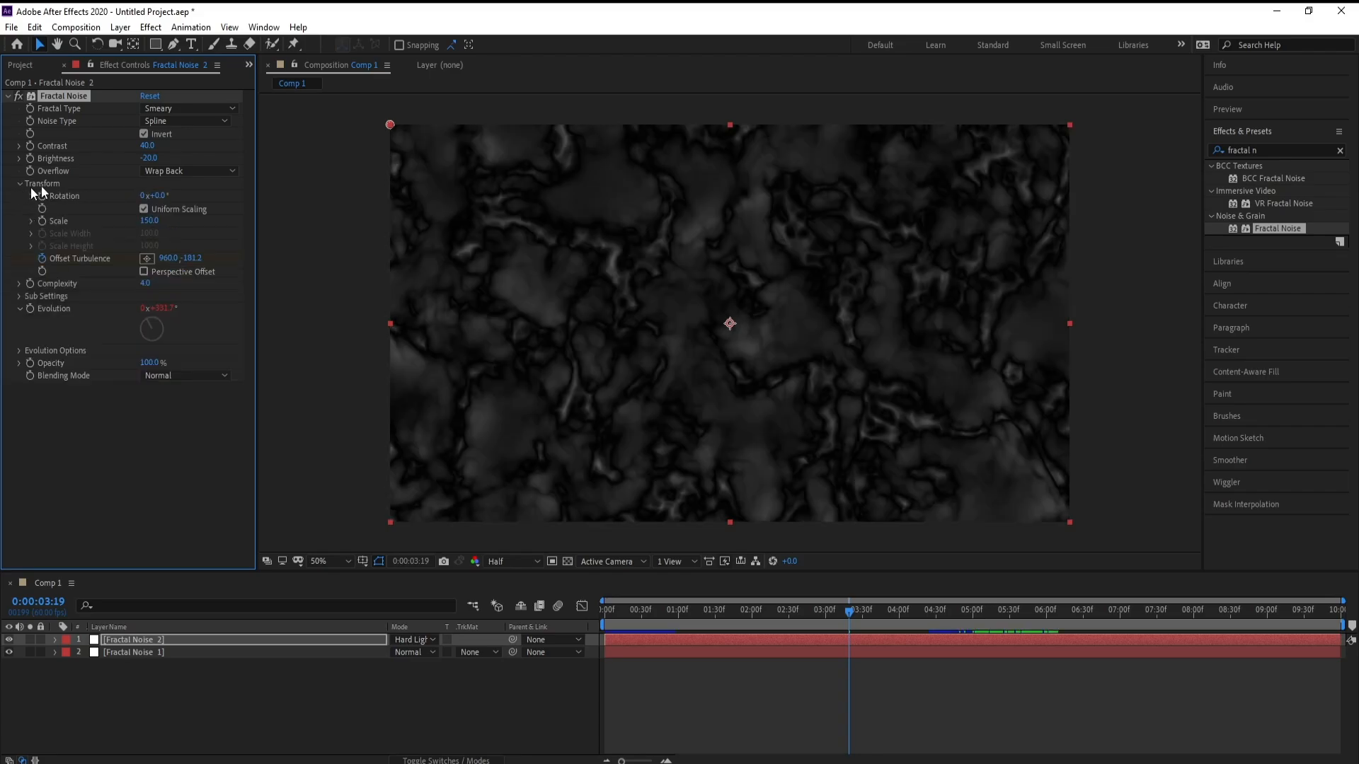
click(144, 209)
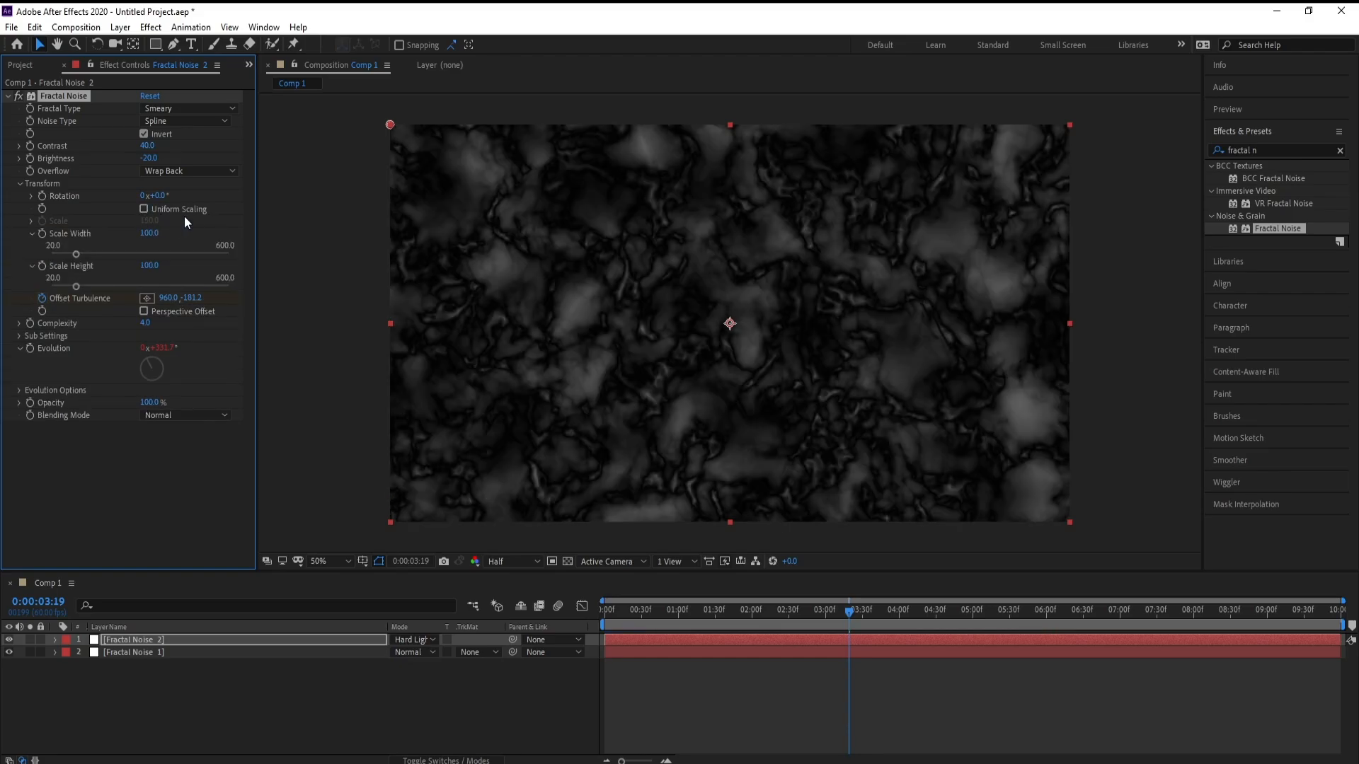
click(153, 234)
text(120)
drag(158, 236, 116, 237)
text(125)
key(Return)
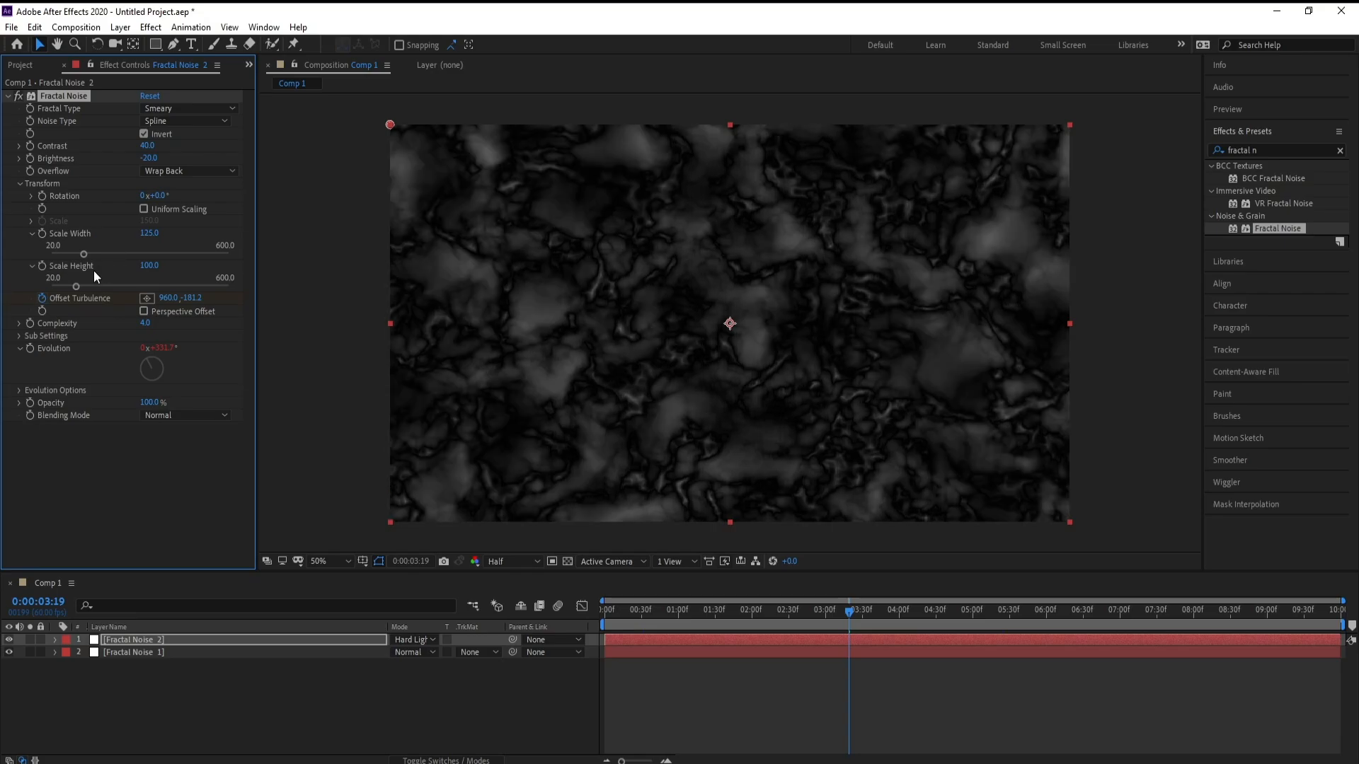
click(148, 266)
text(00)
key(Return)
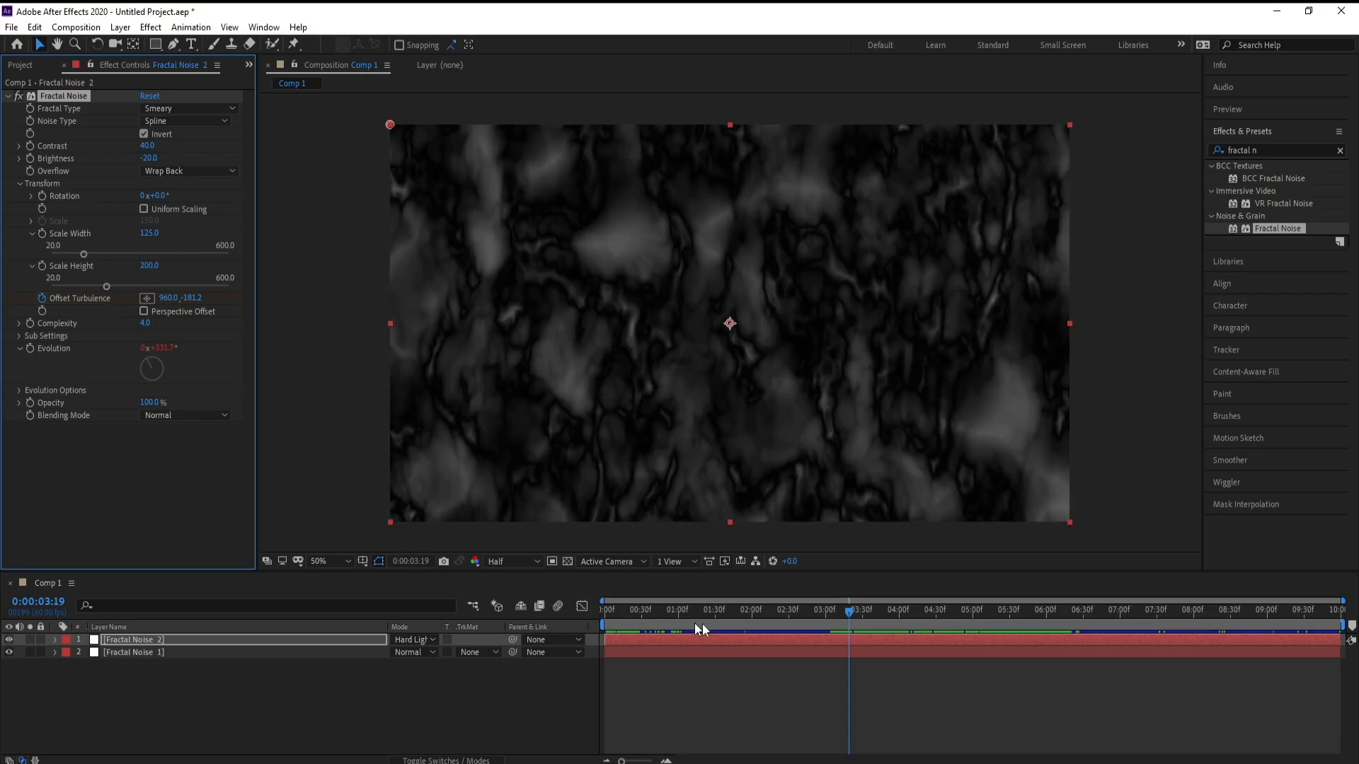
Step: Play back and scrub the timeline to preview the combined noise layers
key(space)
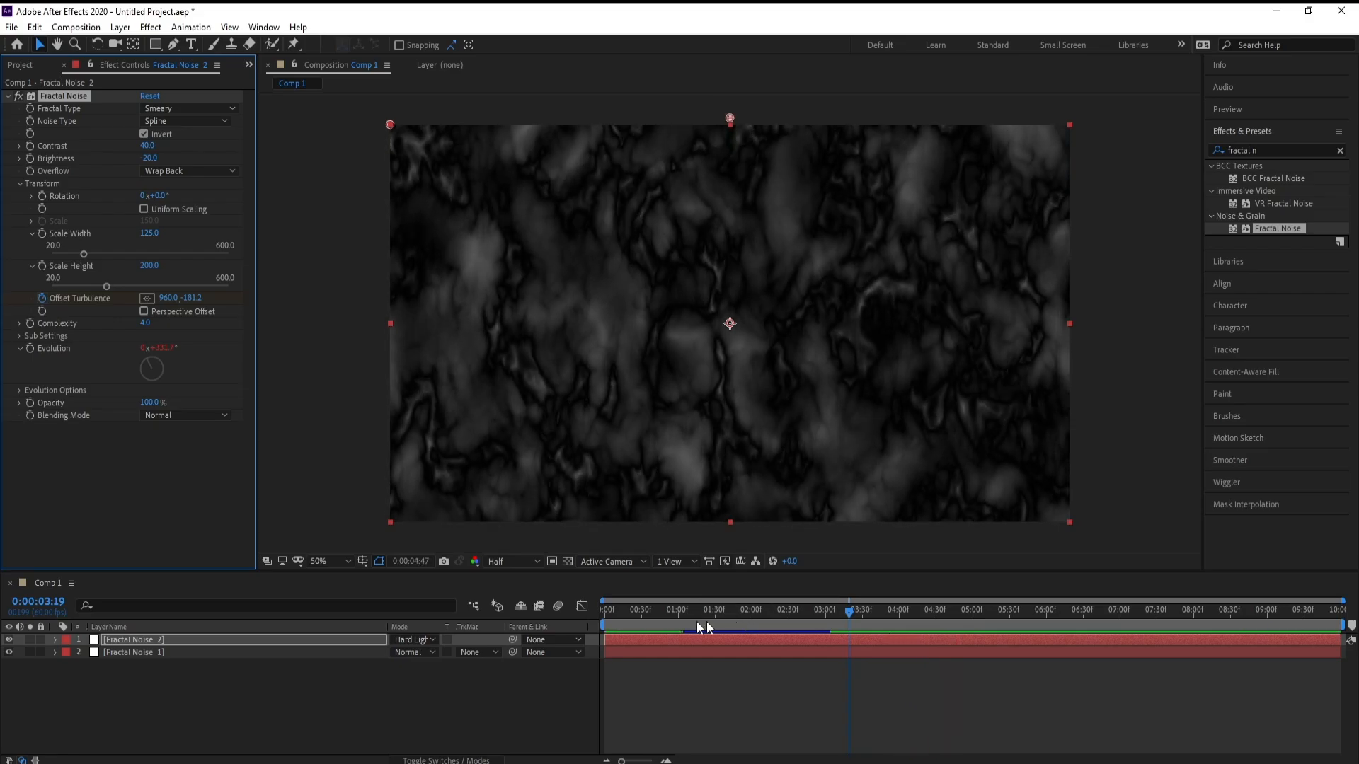
drag(697, 617, 546, 599)
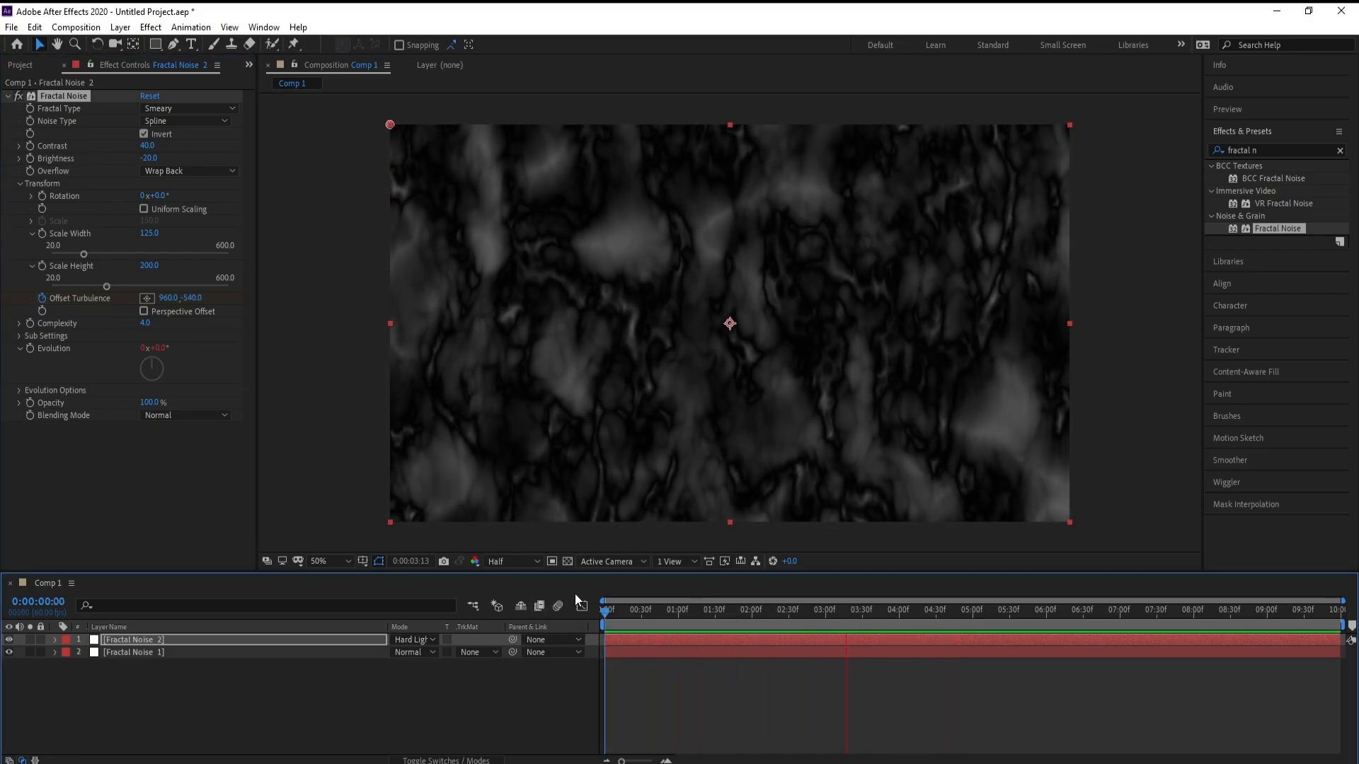
key(space)
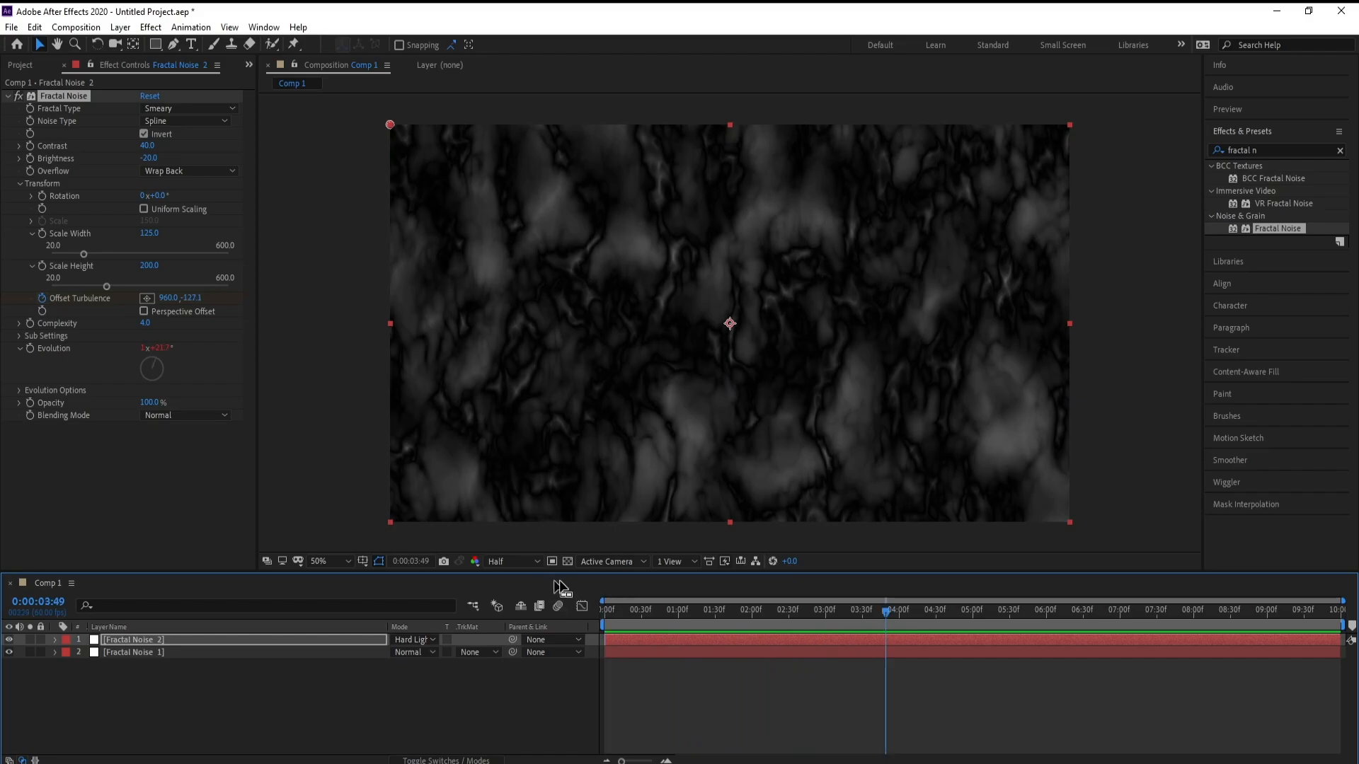
mouse_move(701, 616)
mouse_down()
mouse_move(669, 616)
mouse_move(736, 617)
mouse_move(713, 616)
mouse_up()
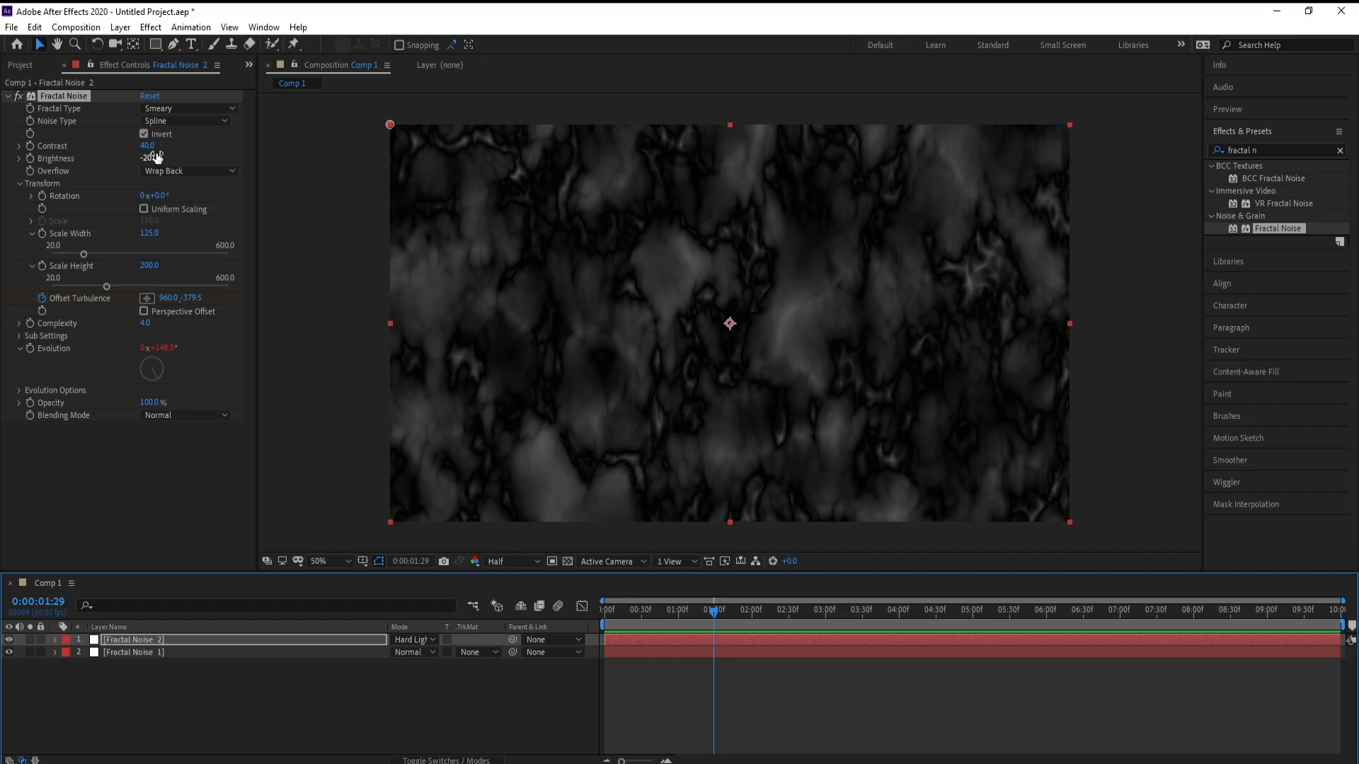
Step: Lower the copy's contrast to 35 and preview the animation
drag(155, 150, 153, 150)
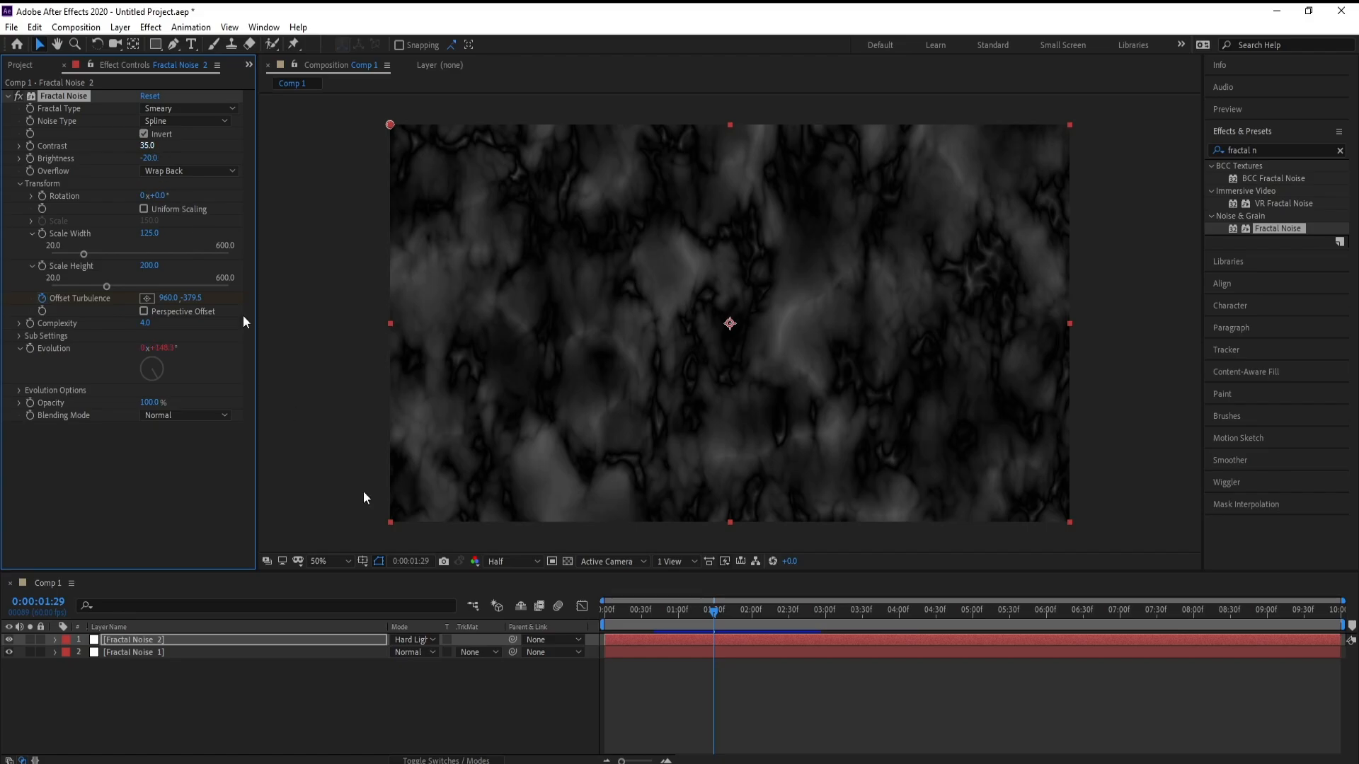
key(space)
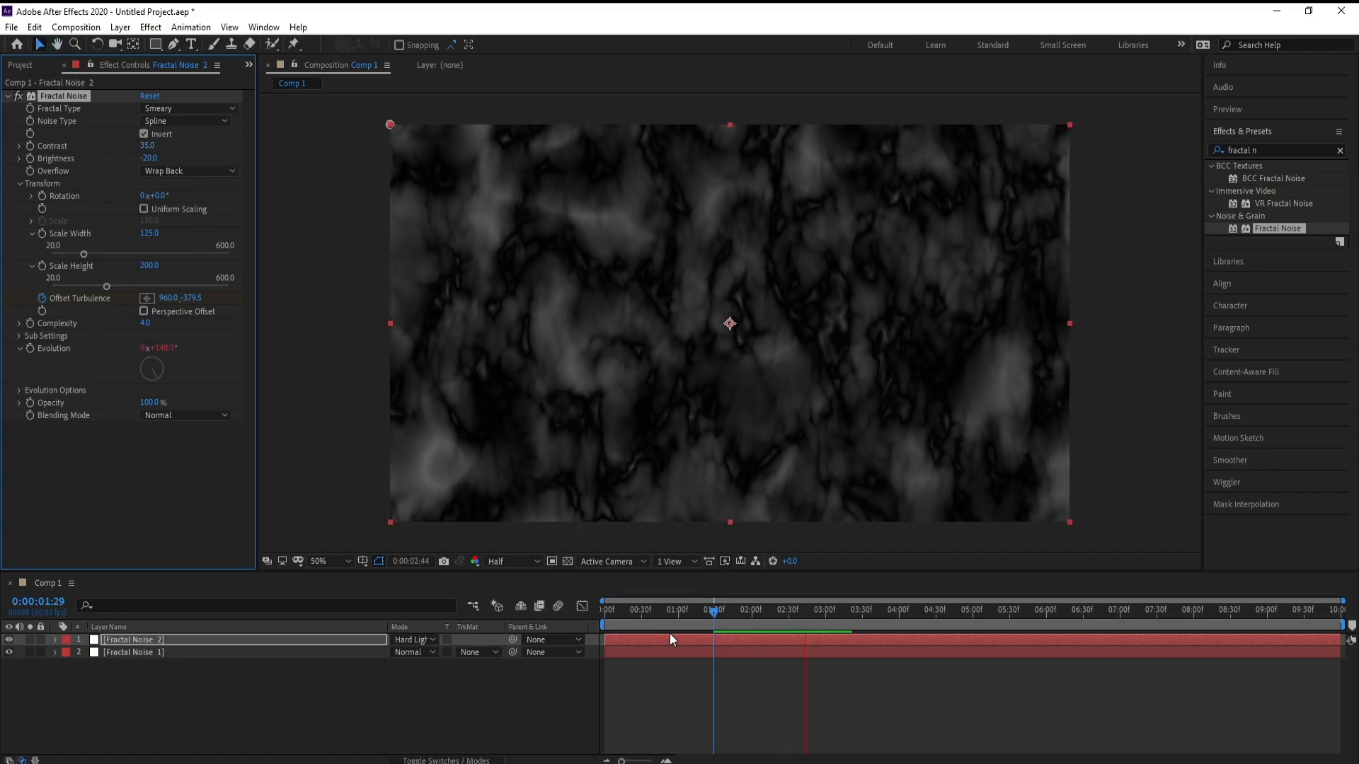
key(space)
click(707, 622)
key(space)
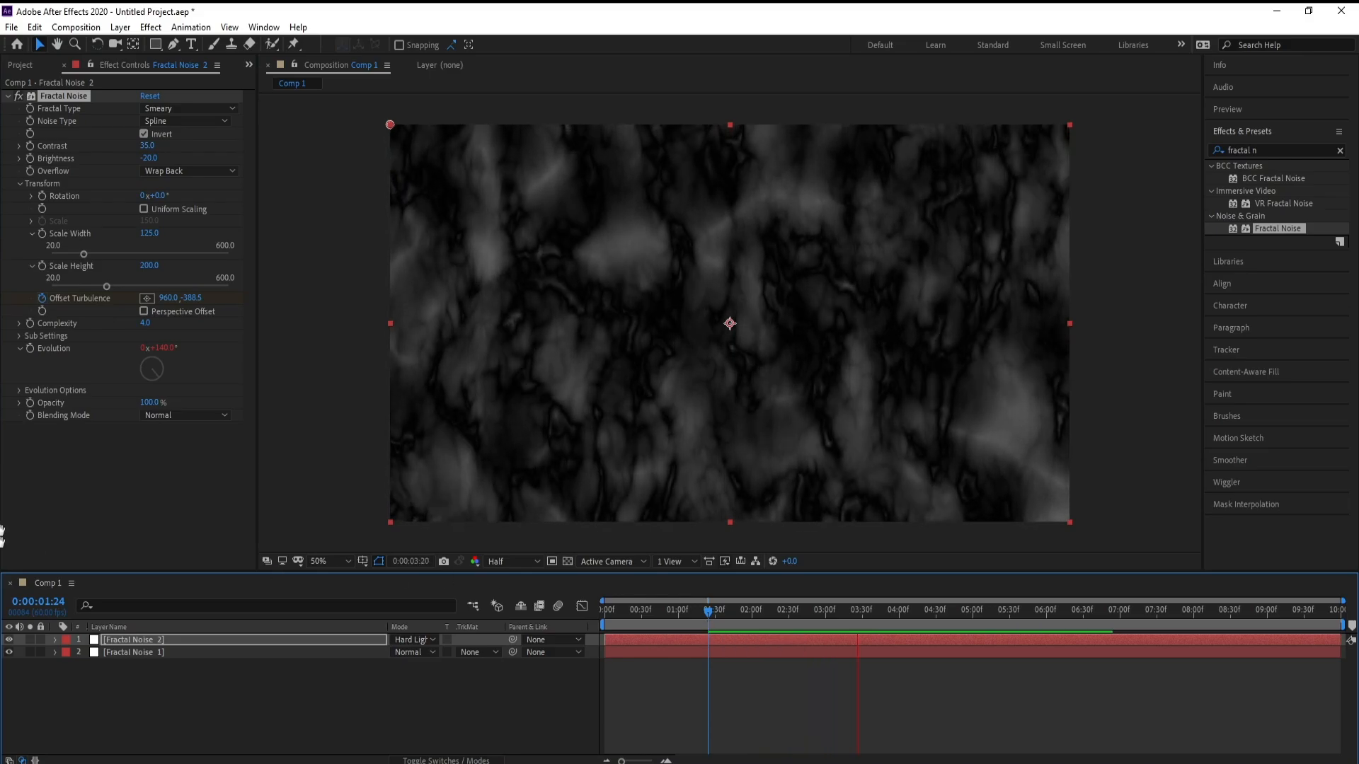
key(space)
Step: Return to the start of the timeline and add a new adjustment layer above the noise layers
click(20, 390)
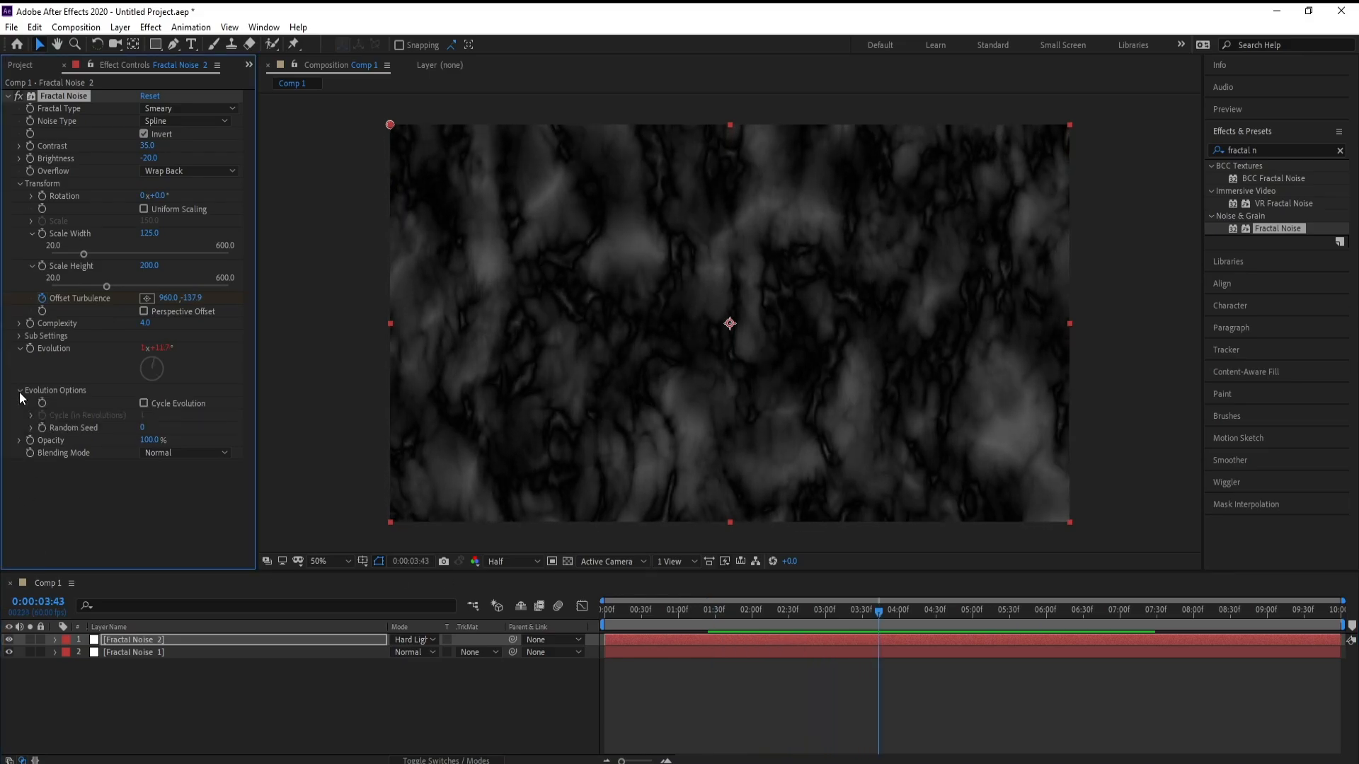
click(19, 392)
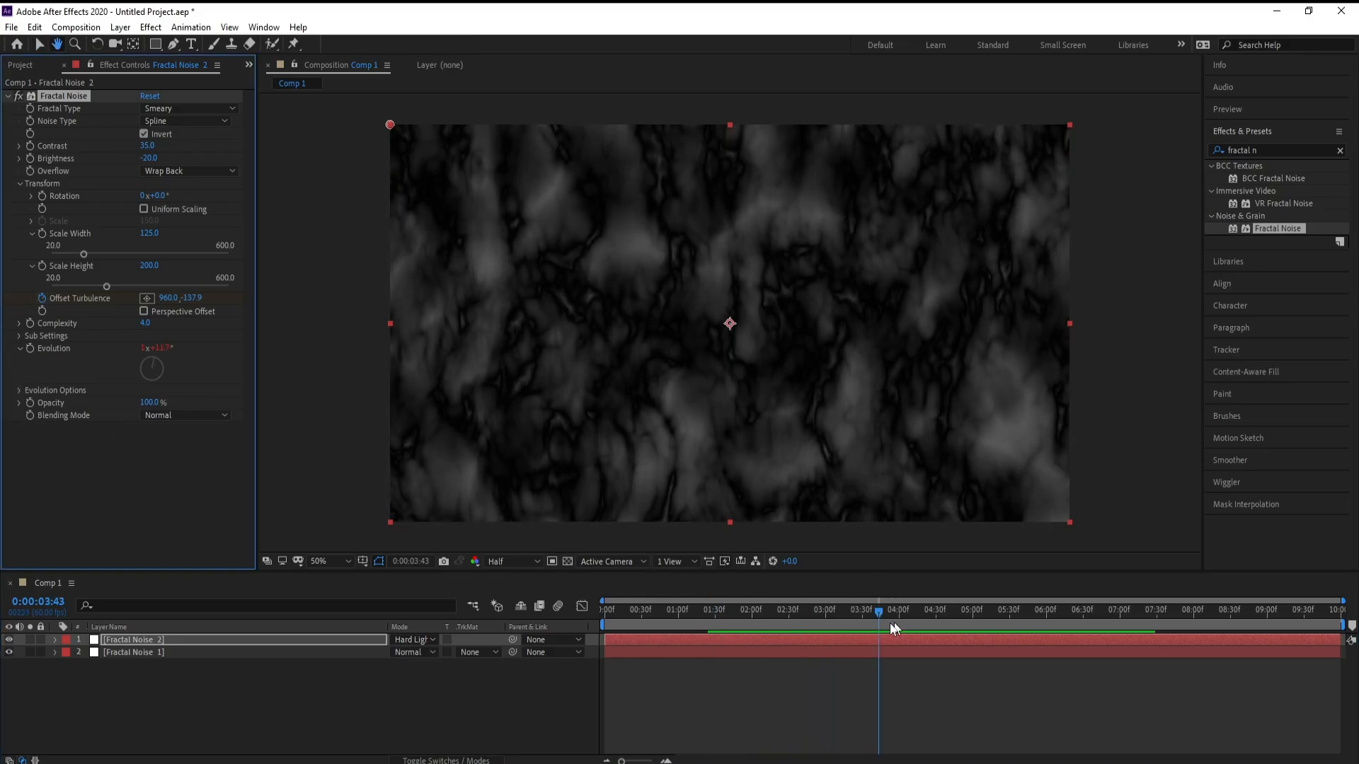
key(space)
drag(882, 610, 426, 653)
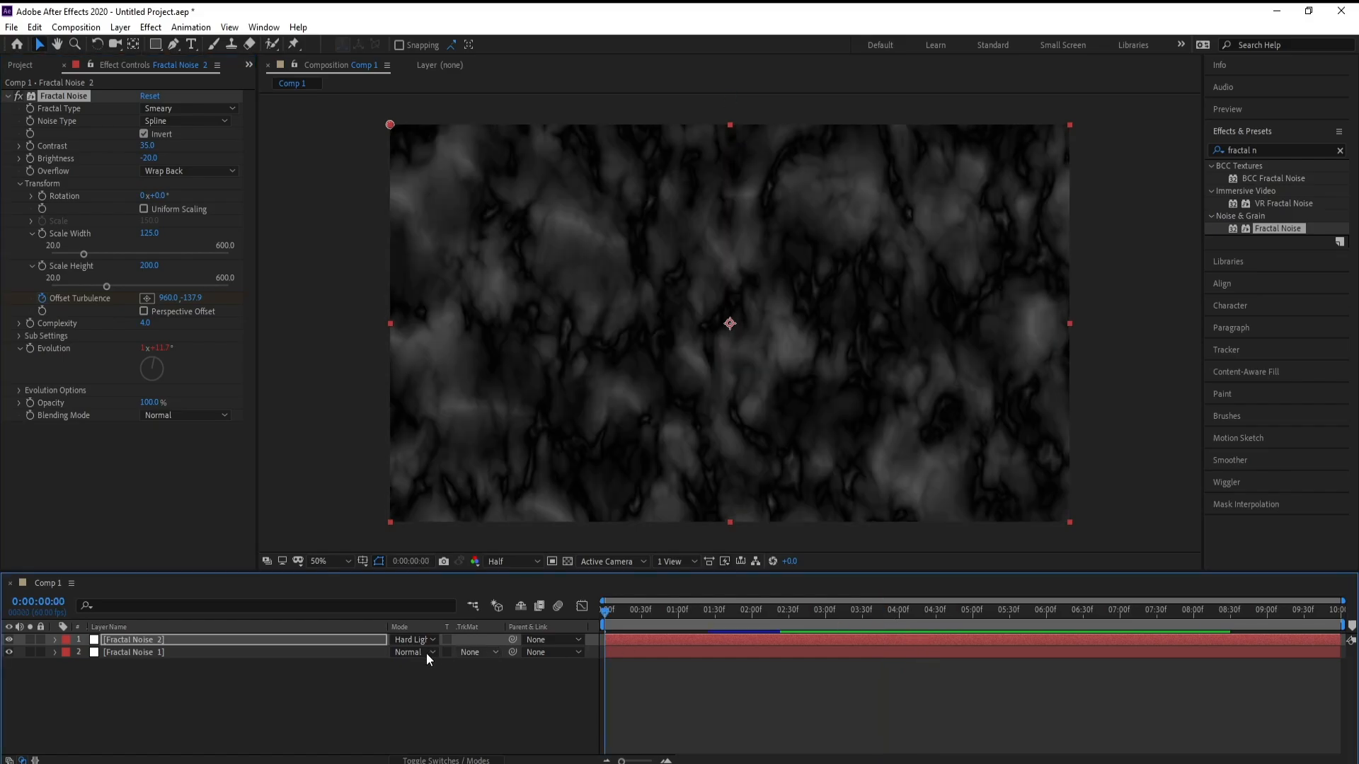
click(143, 643)
click(120, 27)
mouse_move(130, 44)
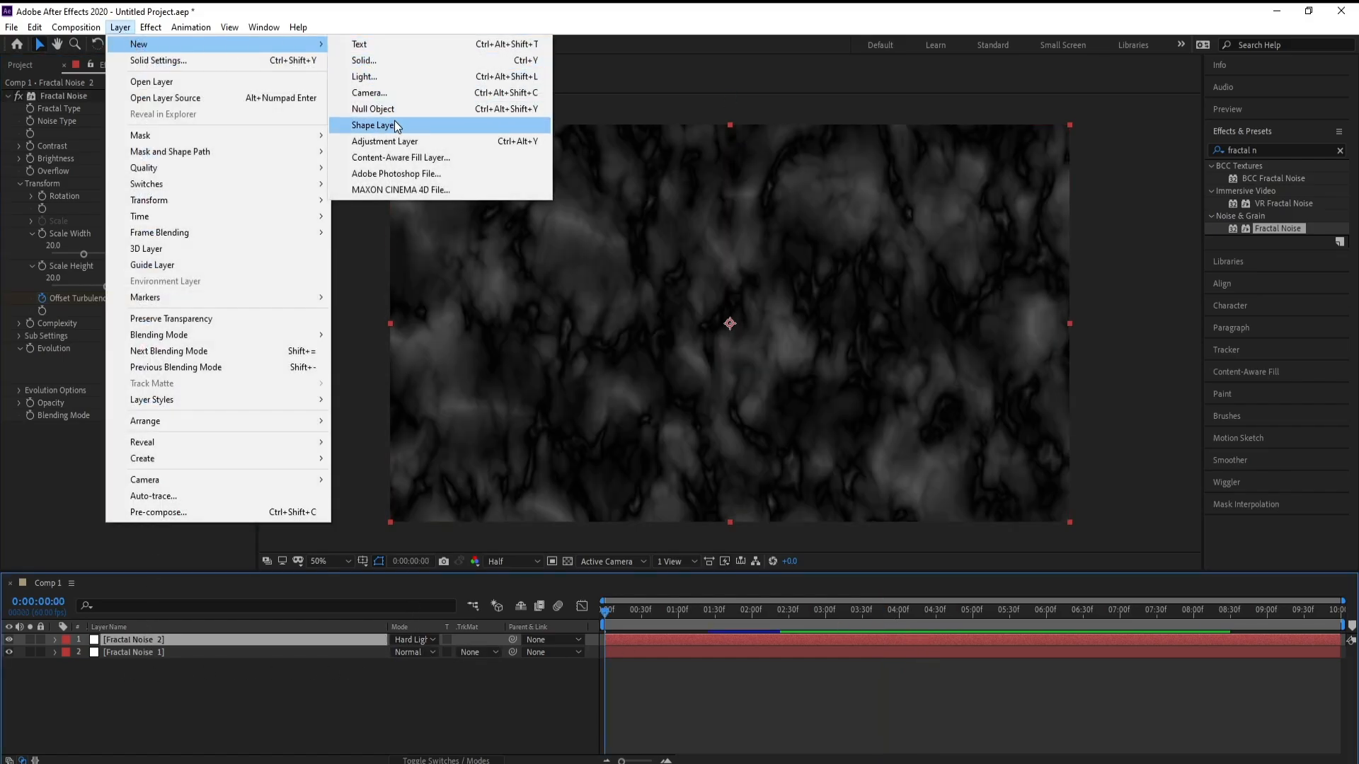
click(386, 141)
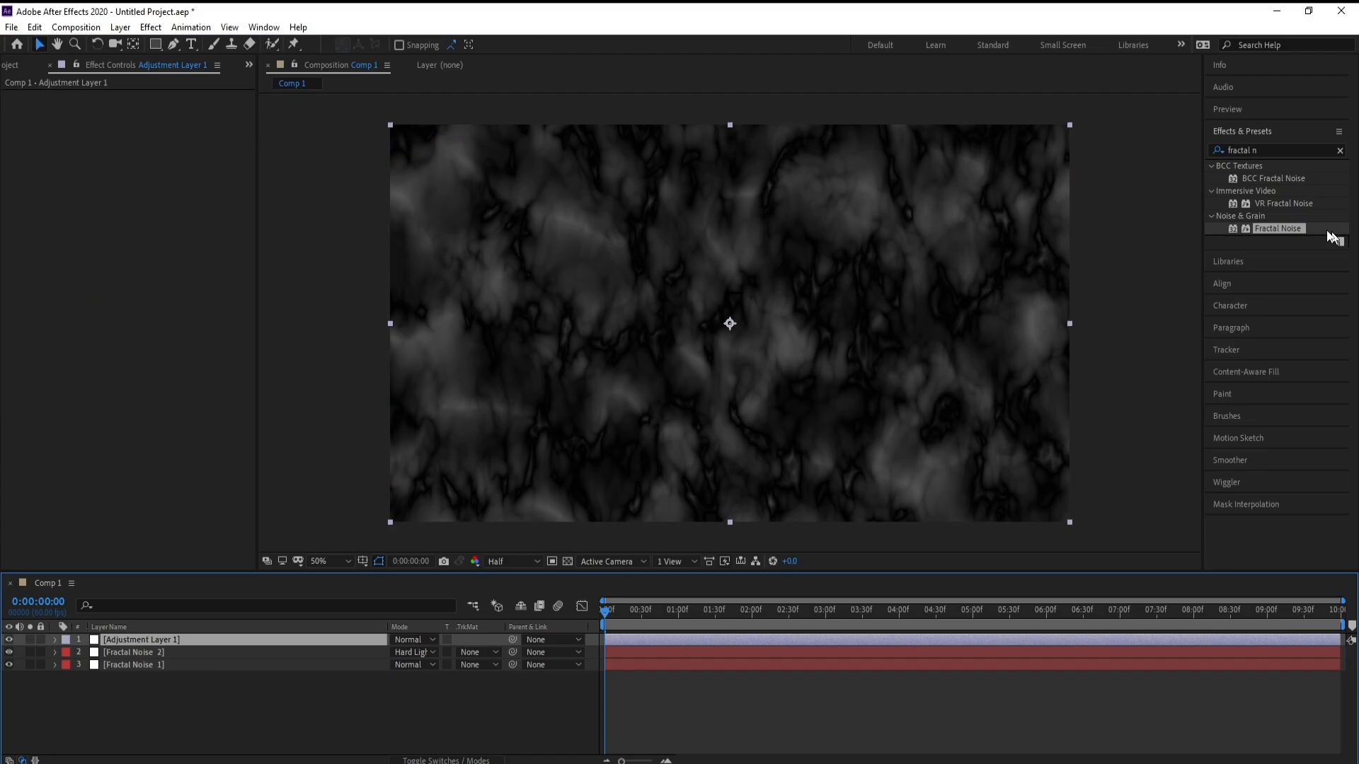
Step: Search the effects for cc blo and apply CC Blobbylize to the adjustment layer
click(1274, 151)
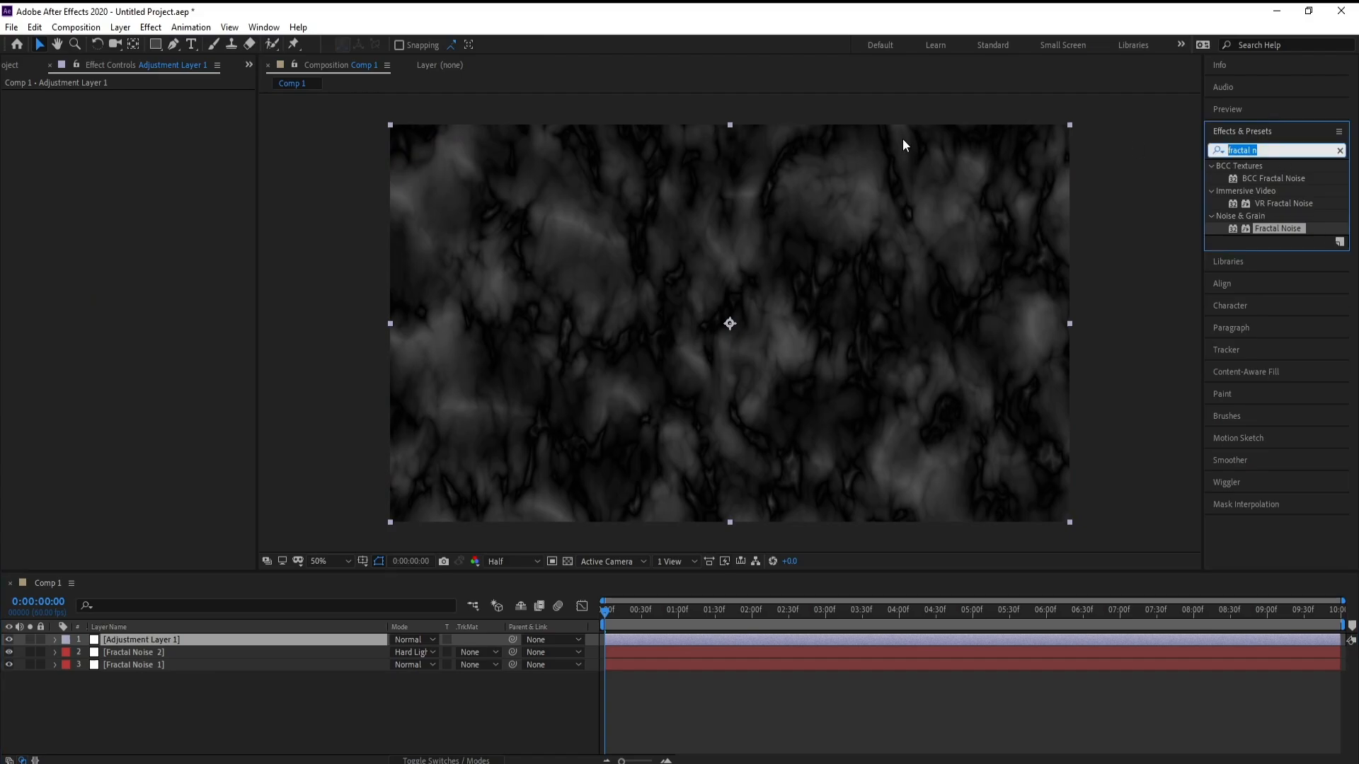
text(blo)
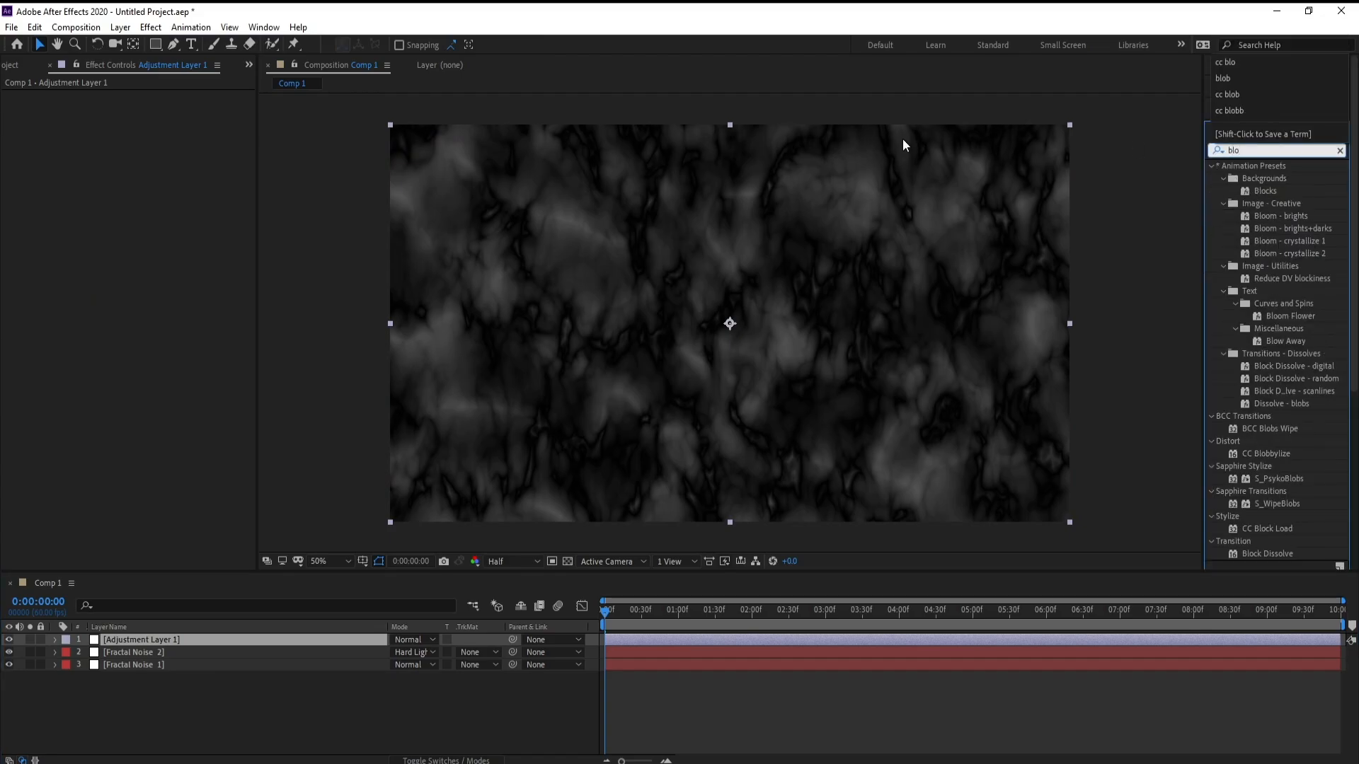
key(BackSpace)
key(BackSpace)
key(BackSpace)
text(cc)
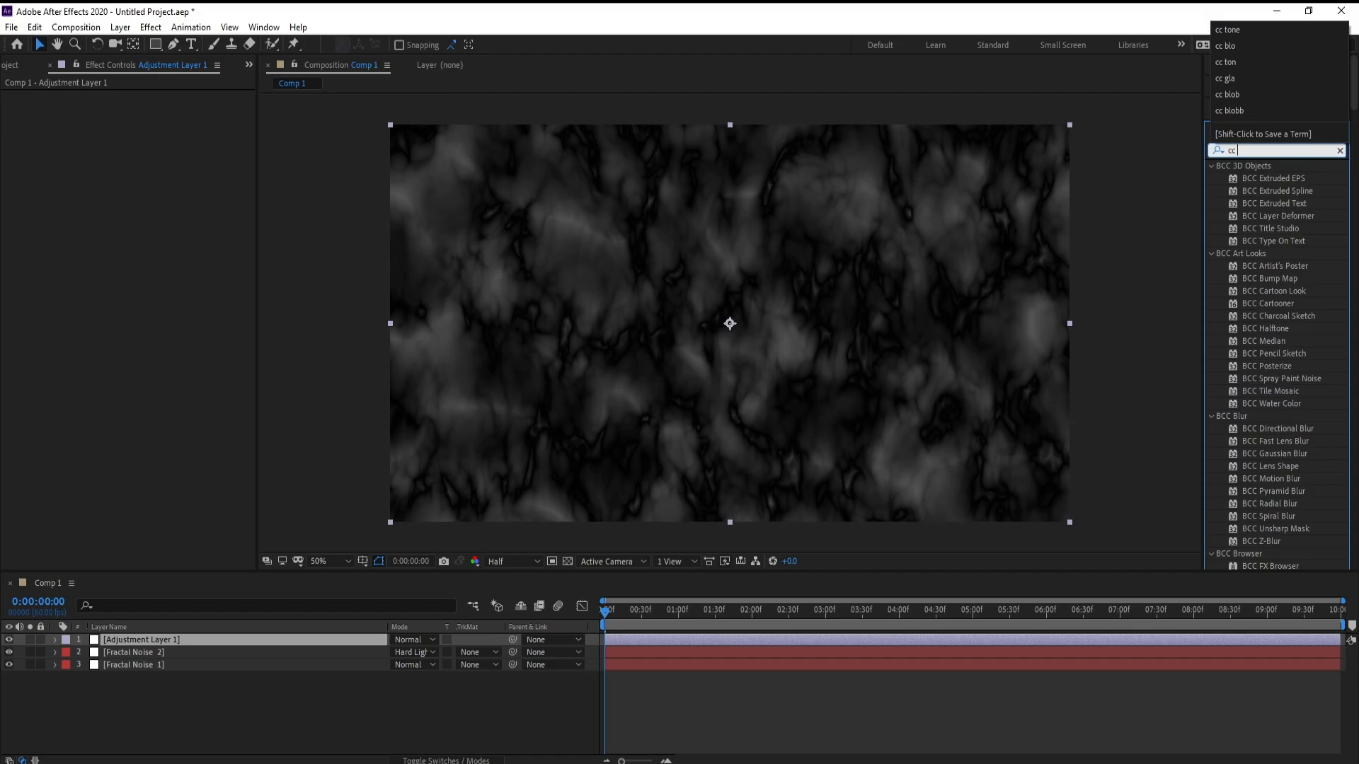
text( blo)
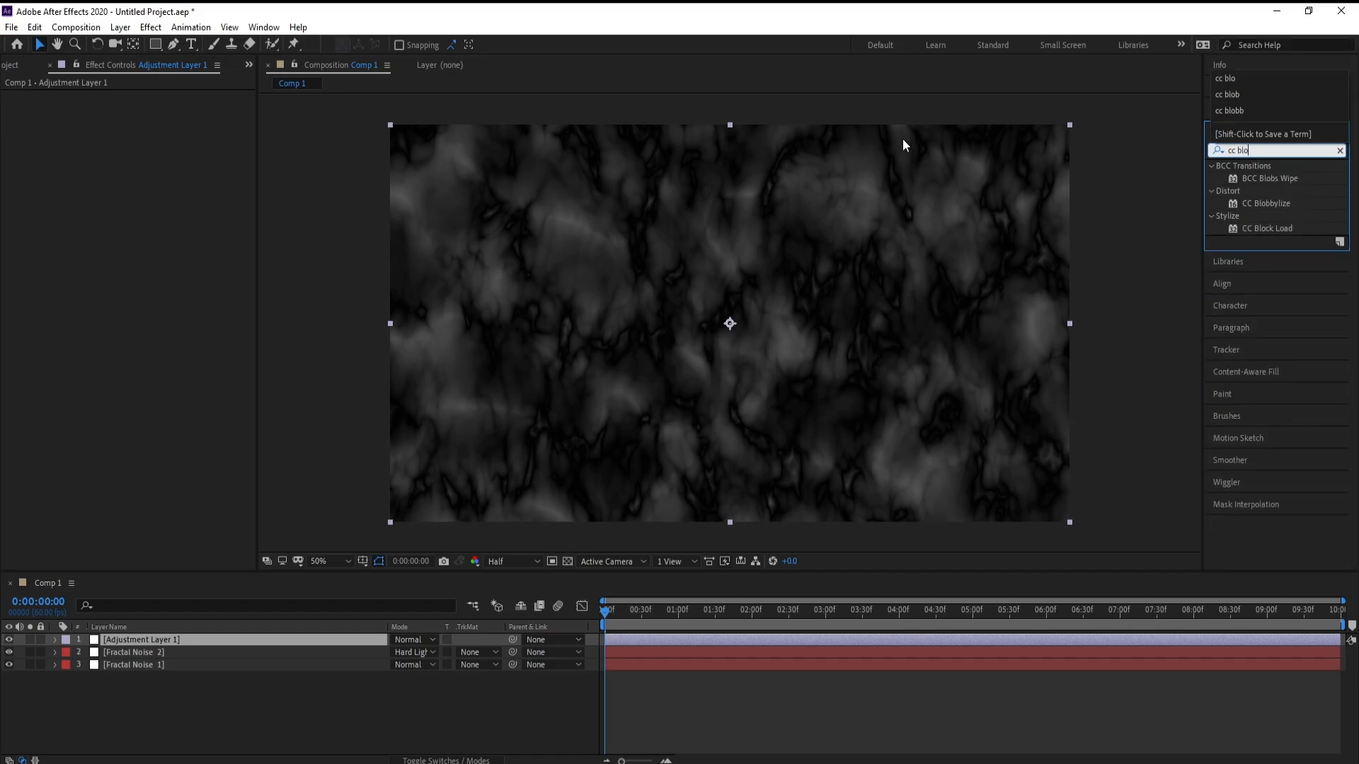
double_click(1258, 203)
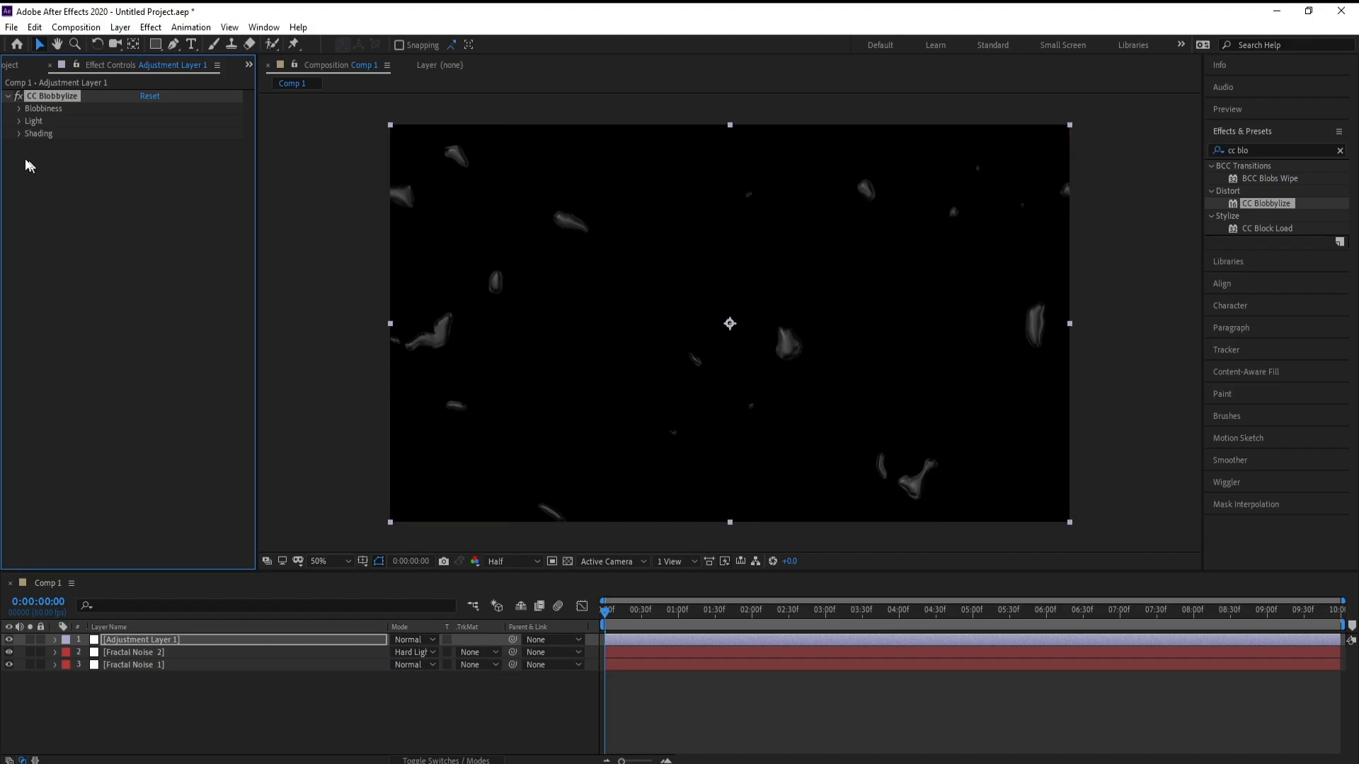
Step: Set CC Blobbylize's blob layer to Fractal Noise 2
click(19, 109)
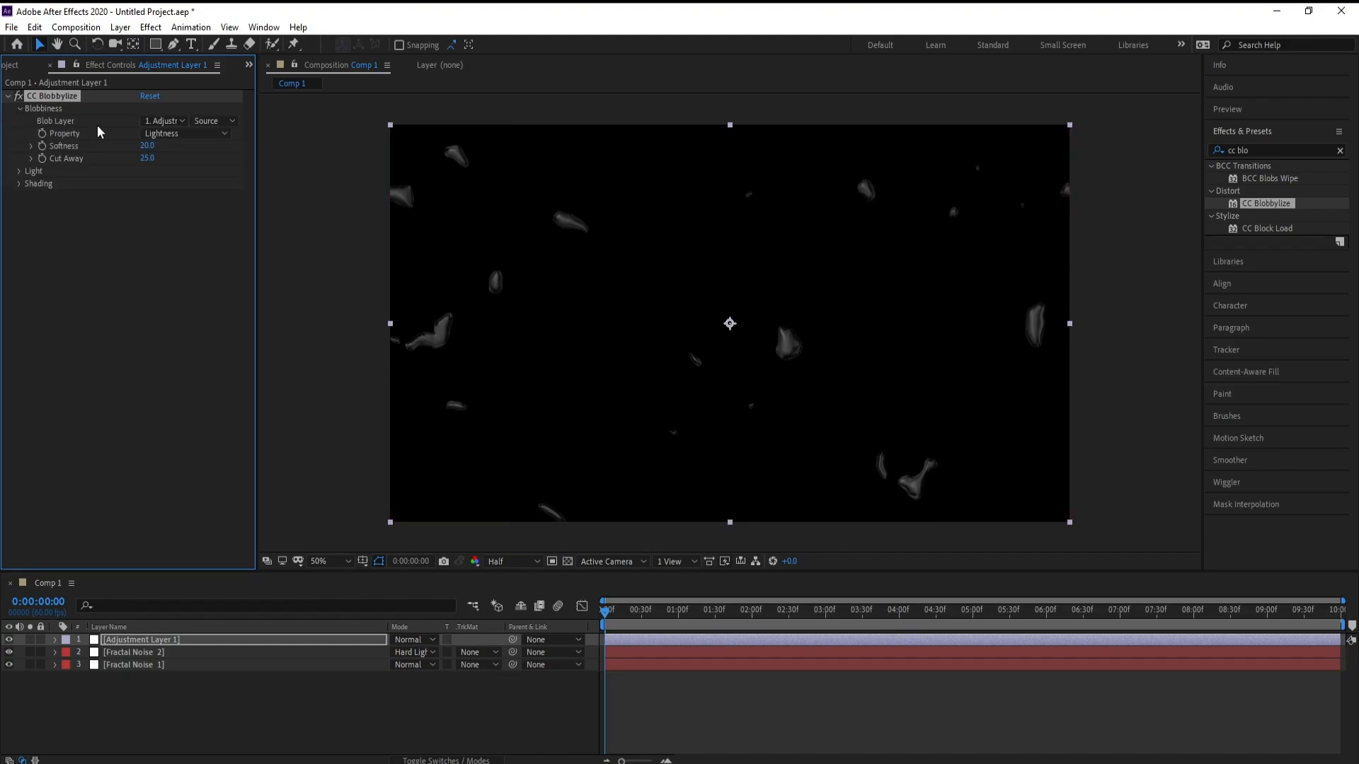
click(162, 121)
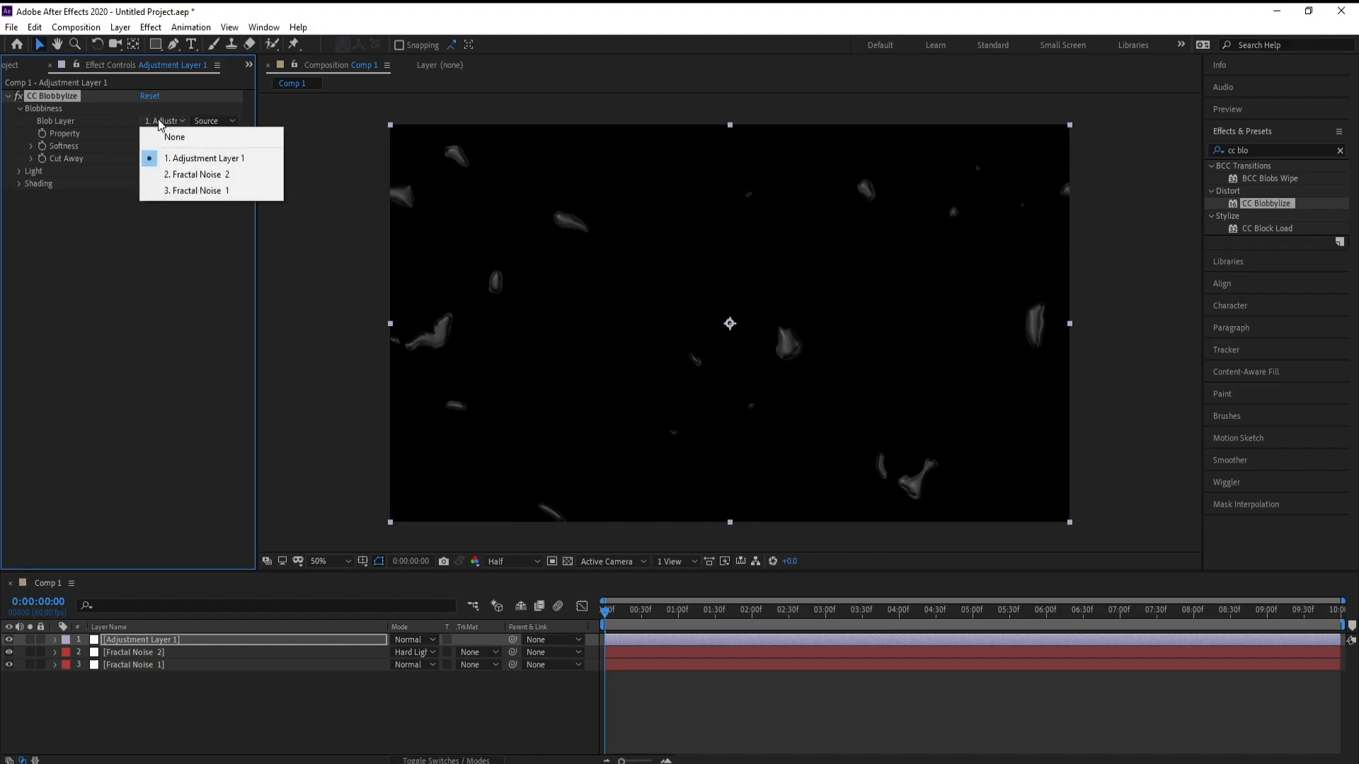
click(221, 174)
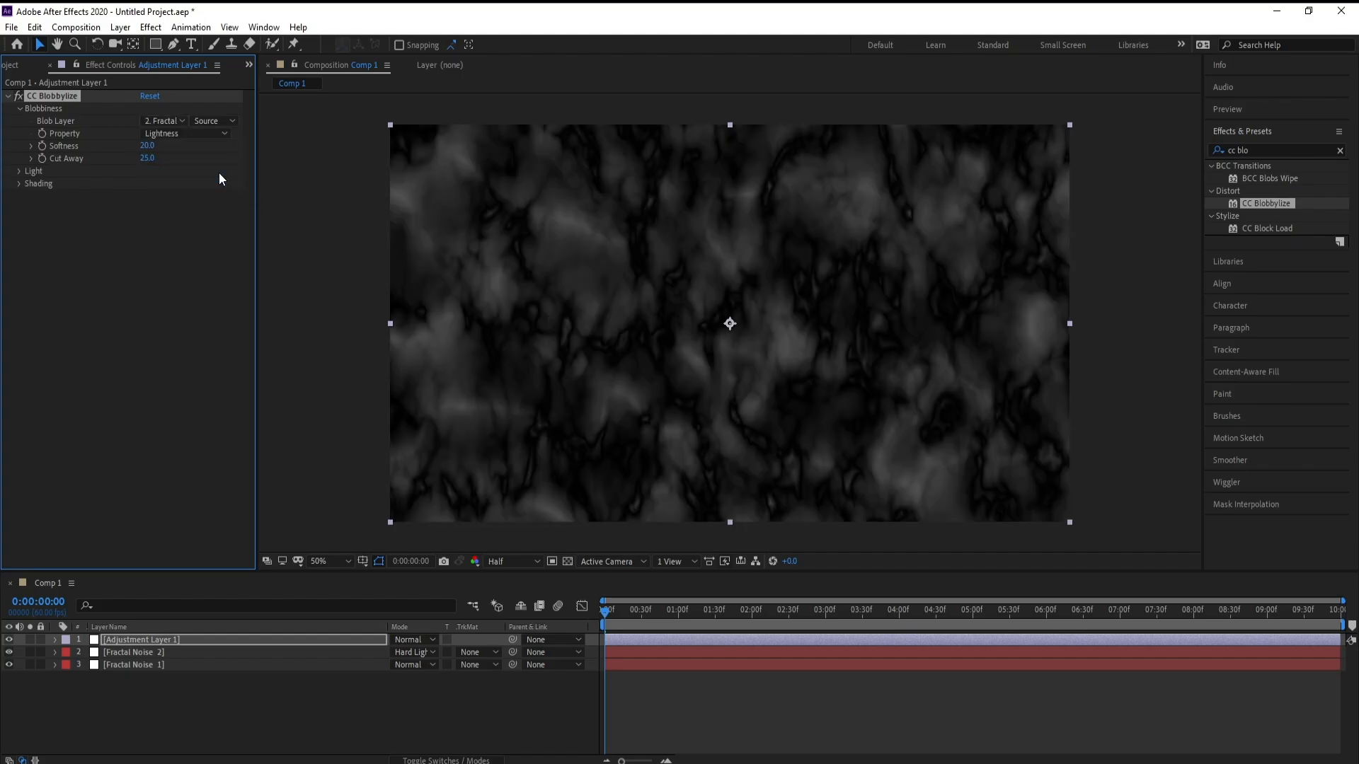
Step: Set the Blobbylize light intensity to 150 and light height to 100
click(17, 173)
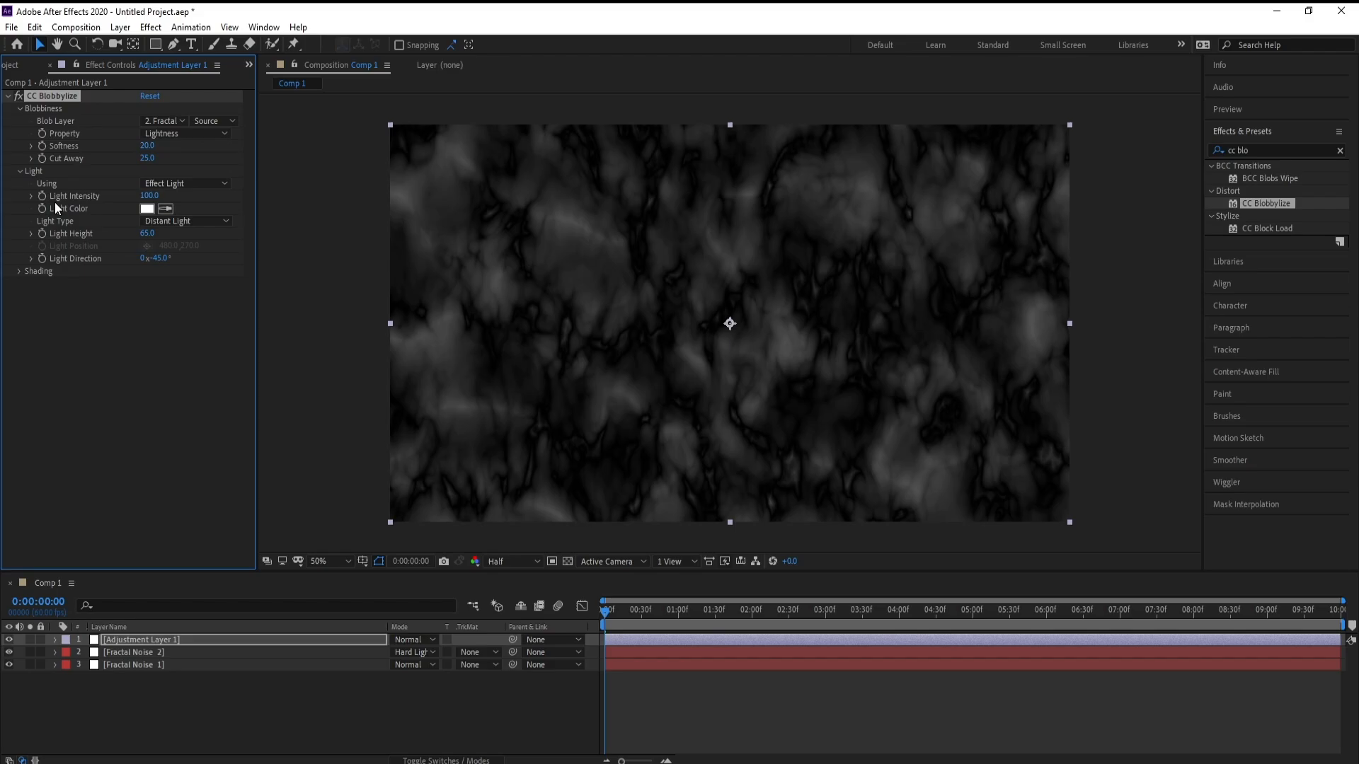
click(149, 196)
text(150)
key(Return)
click(147, 233)
text(100)
key(Return)
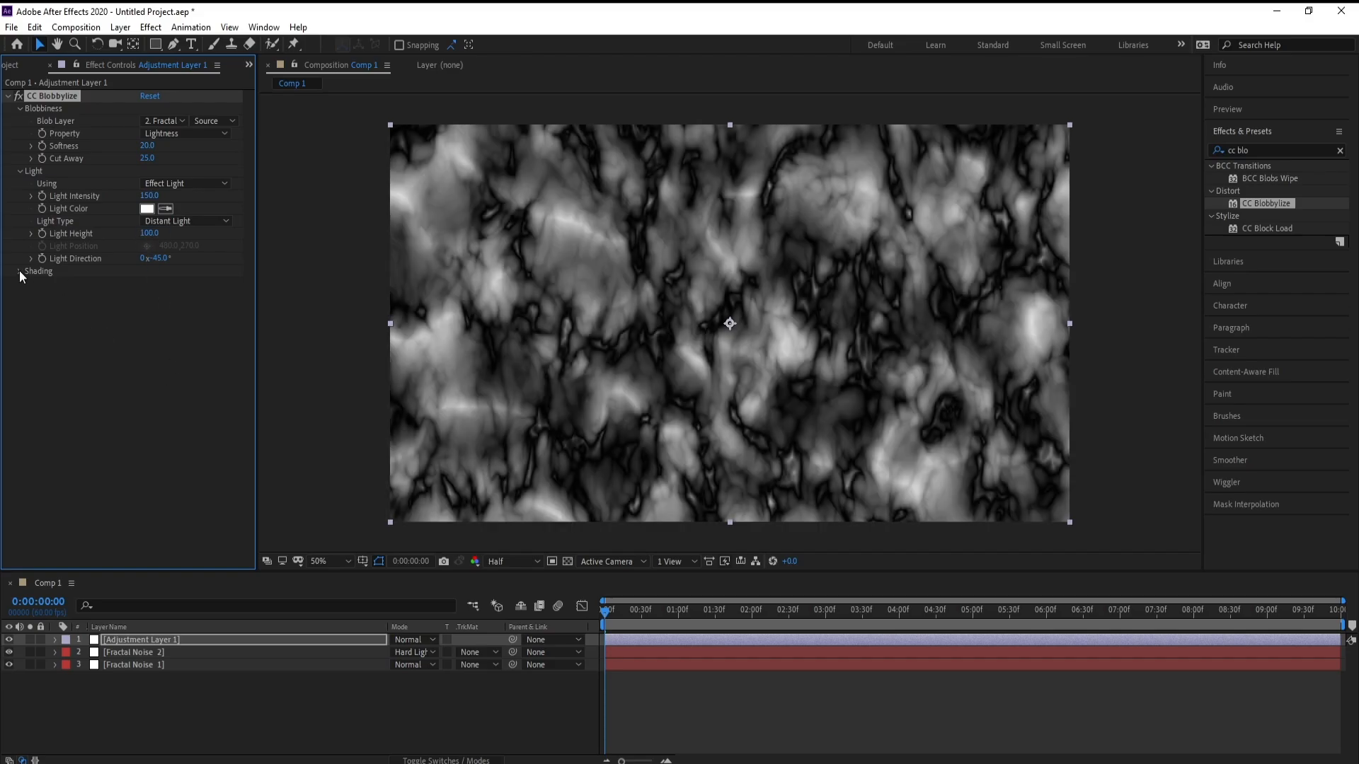
Step: Set the Blobbylize shading to diffuse 20, specular 35, roughness 0.2 and metal 85
click(19, 271)
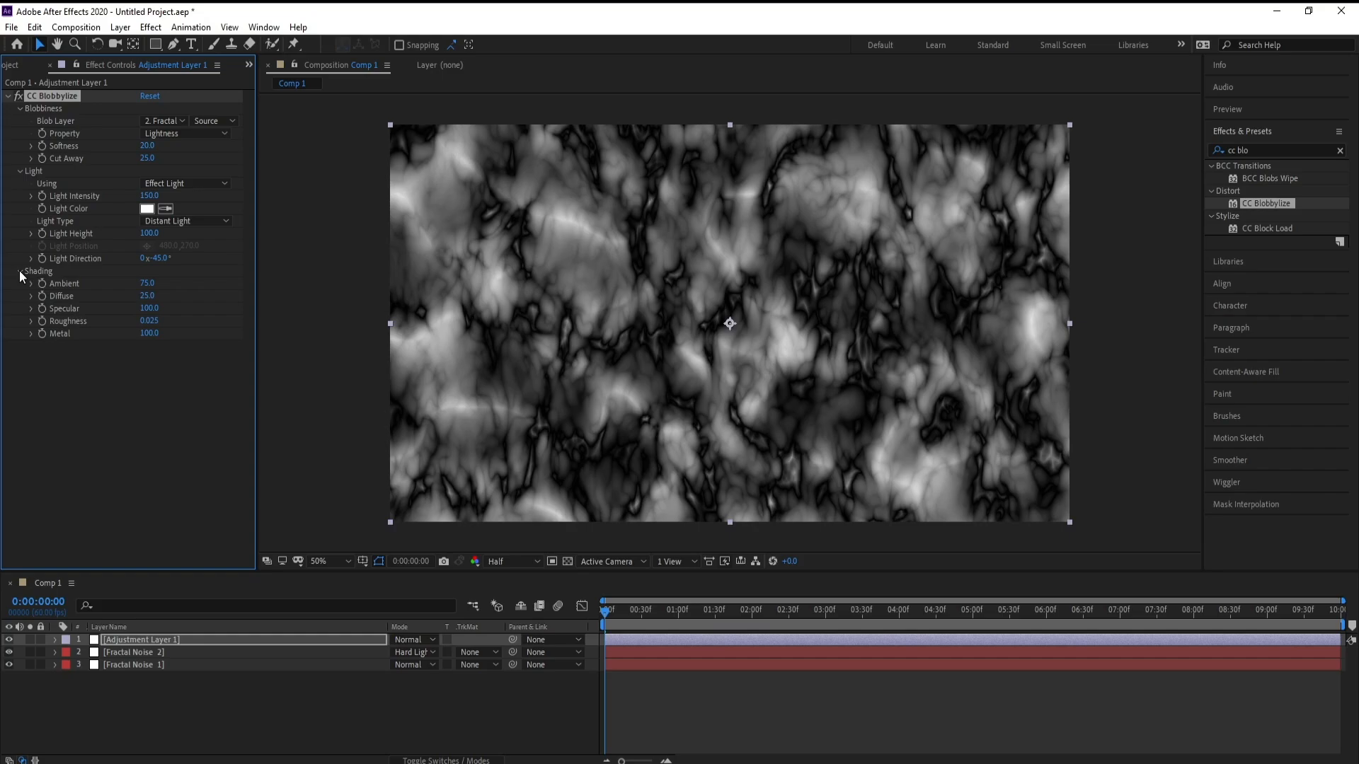
click(149, 295)
text(20)
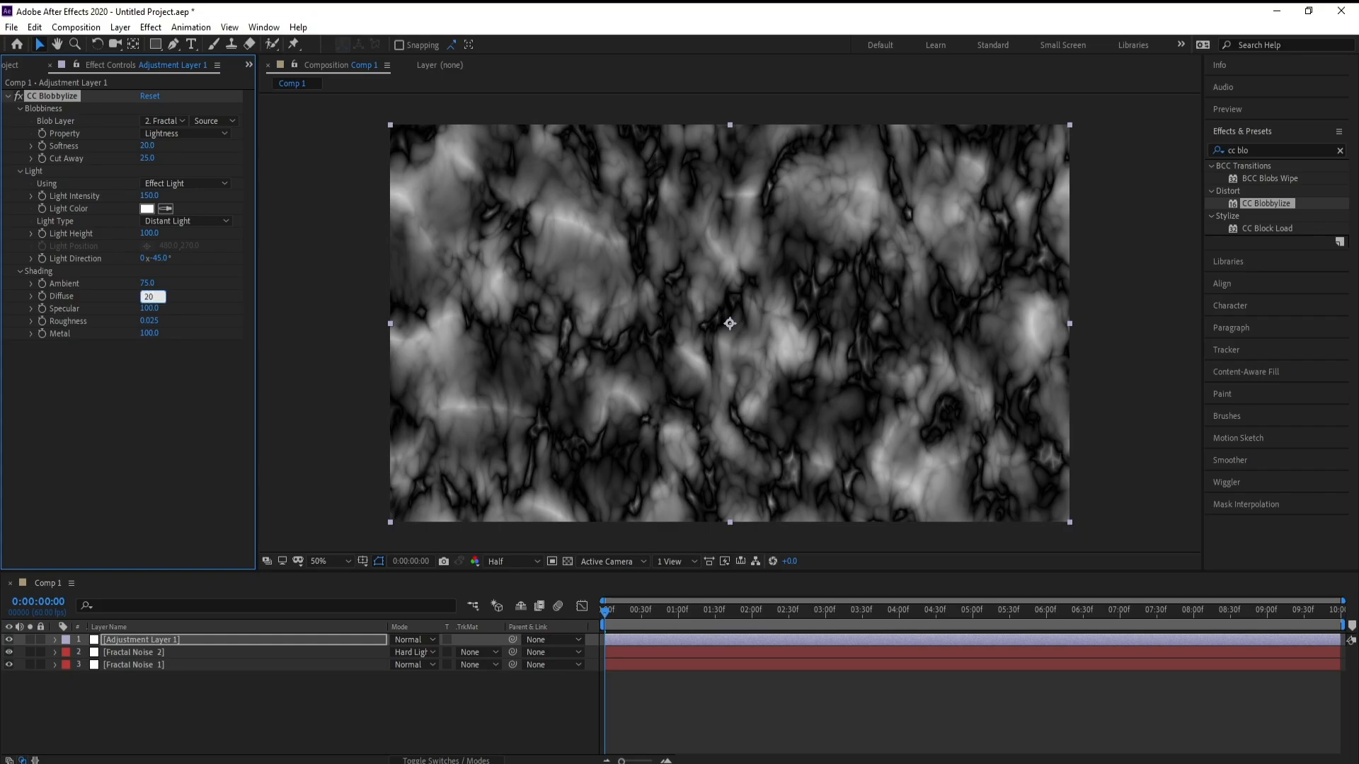
key(Return)
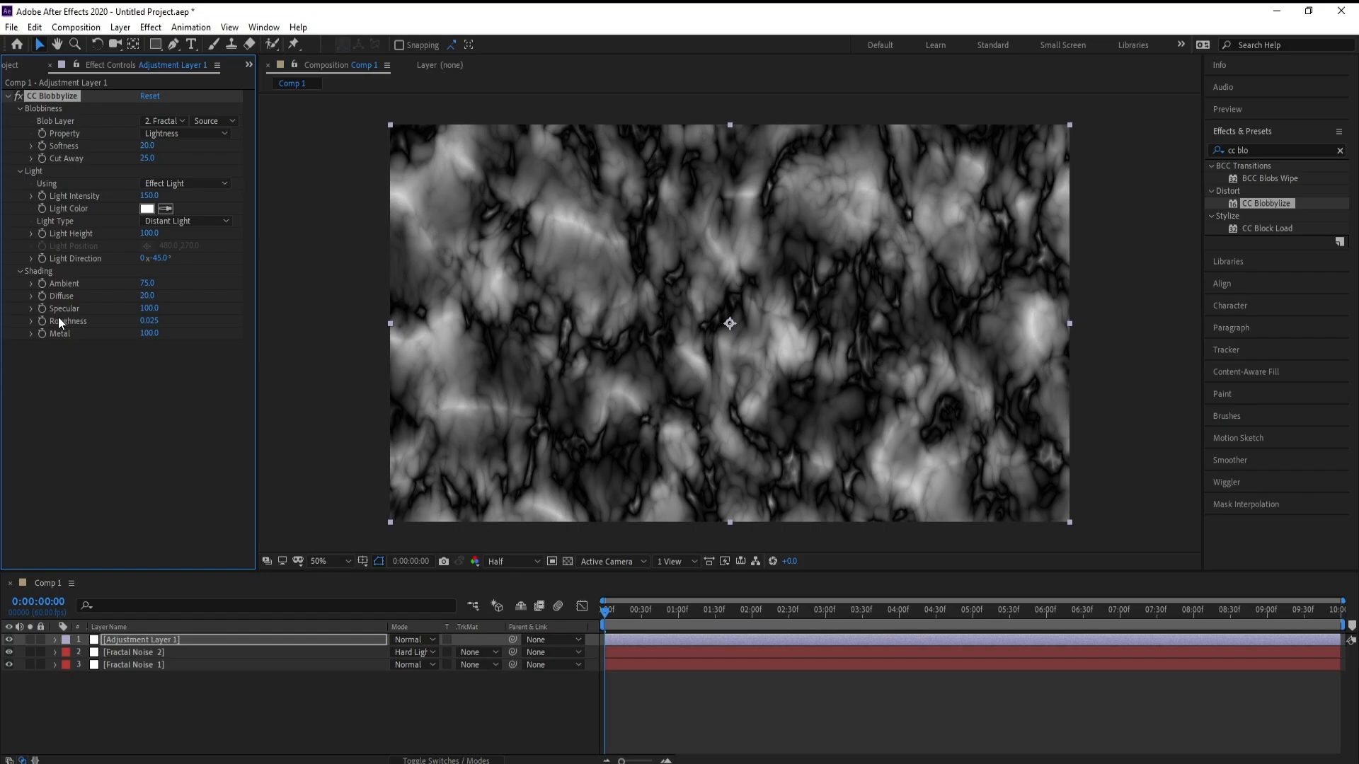
click(149, 309)
text(35)
key(Return)
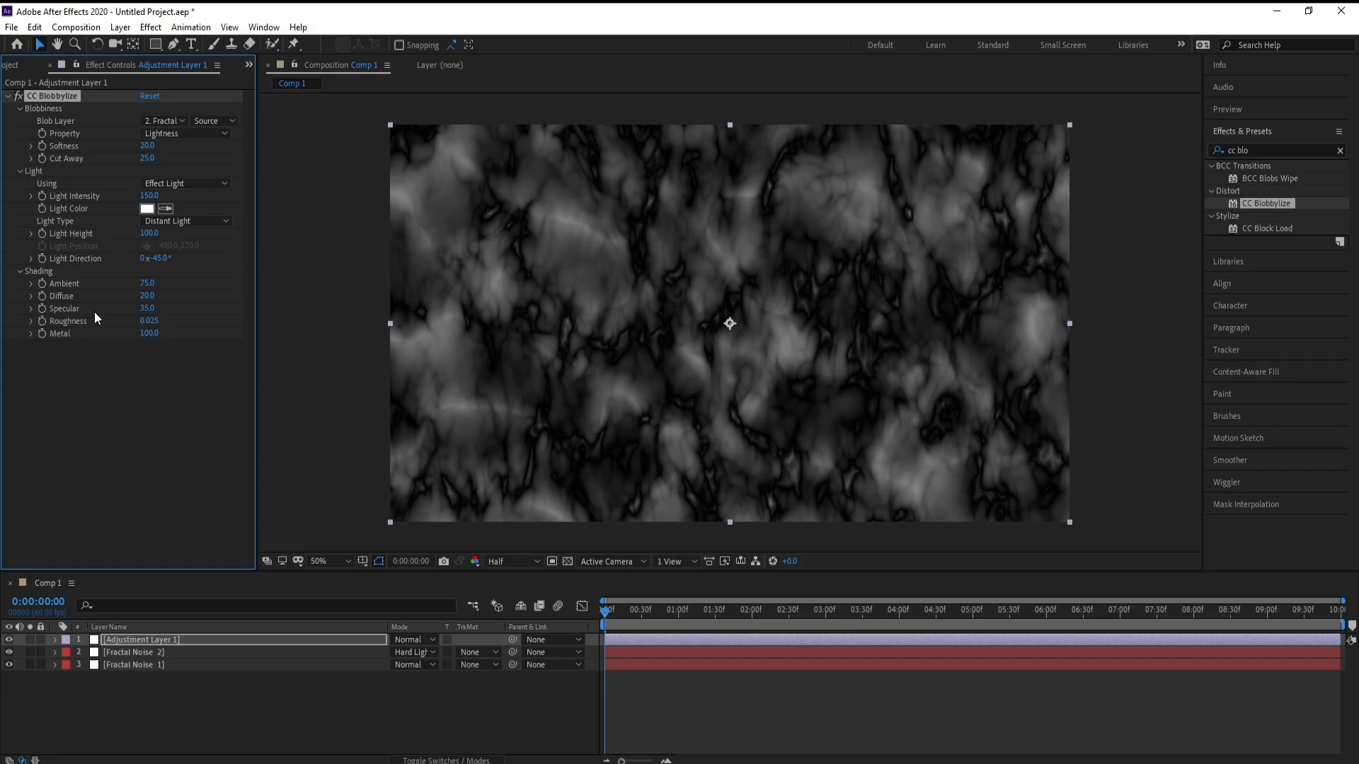
click(150, 321)
text(0.2)
key(Return)
drag(148, 334, 141, 340)
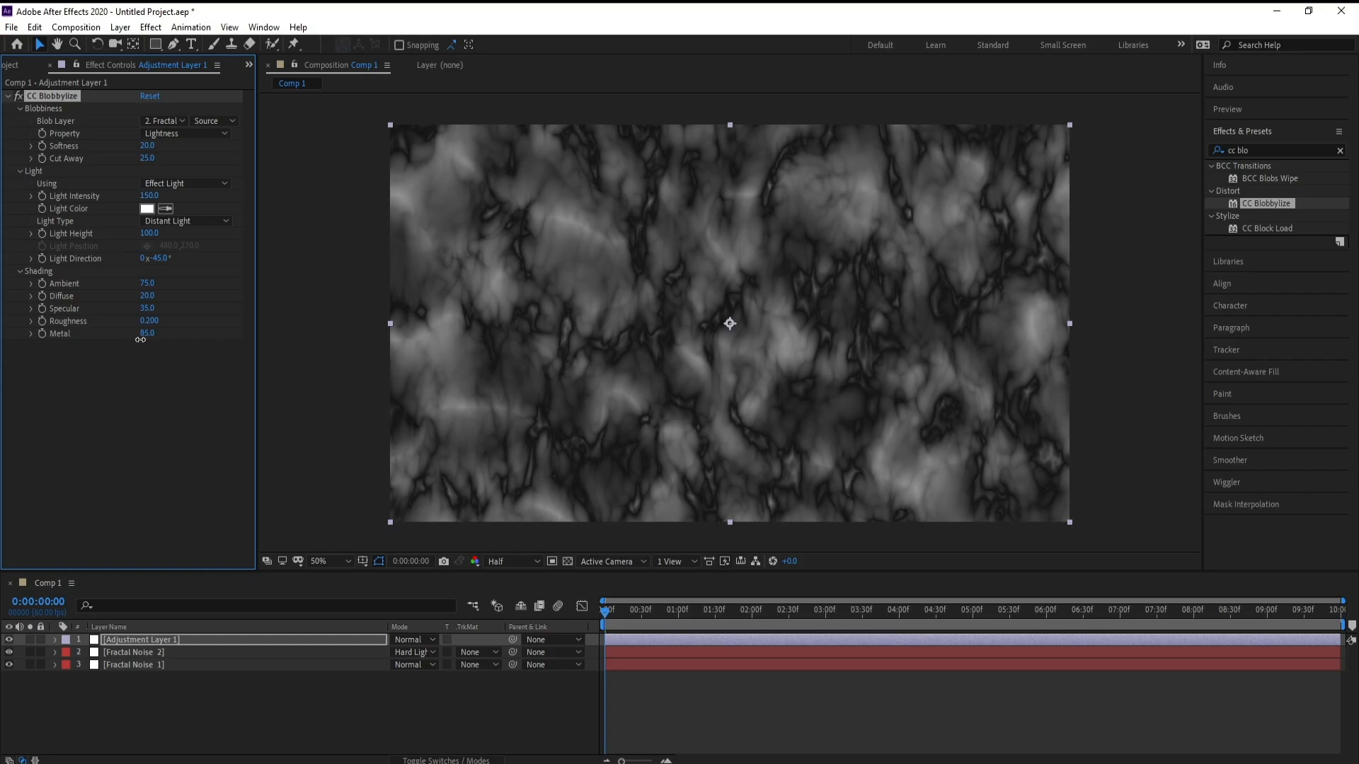
Step: Preview the stylized noise briefly and add a second adjustment layer on top
key(space)
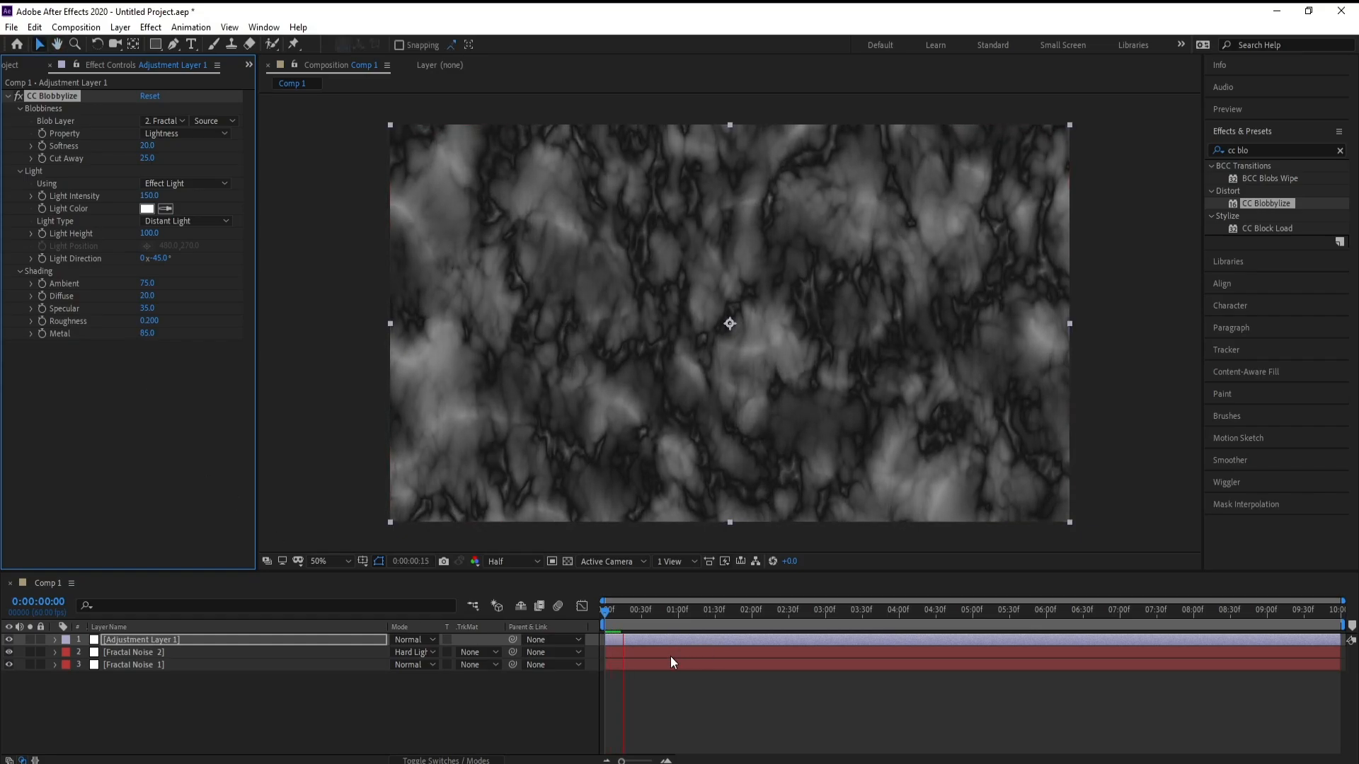
key(space)
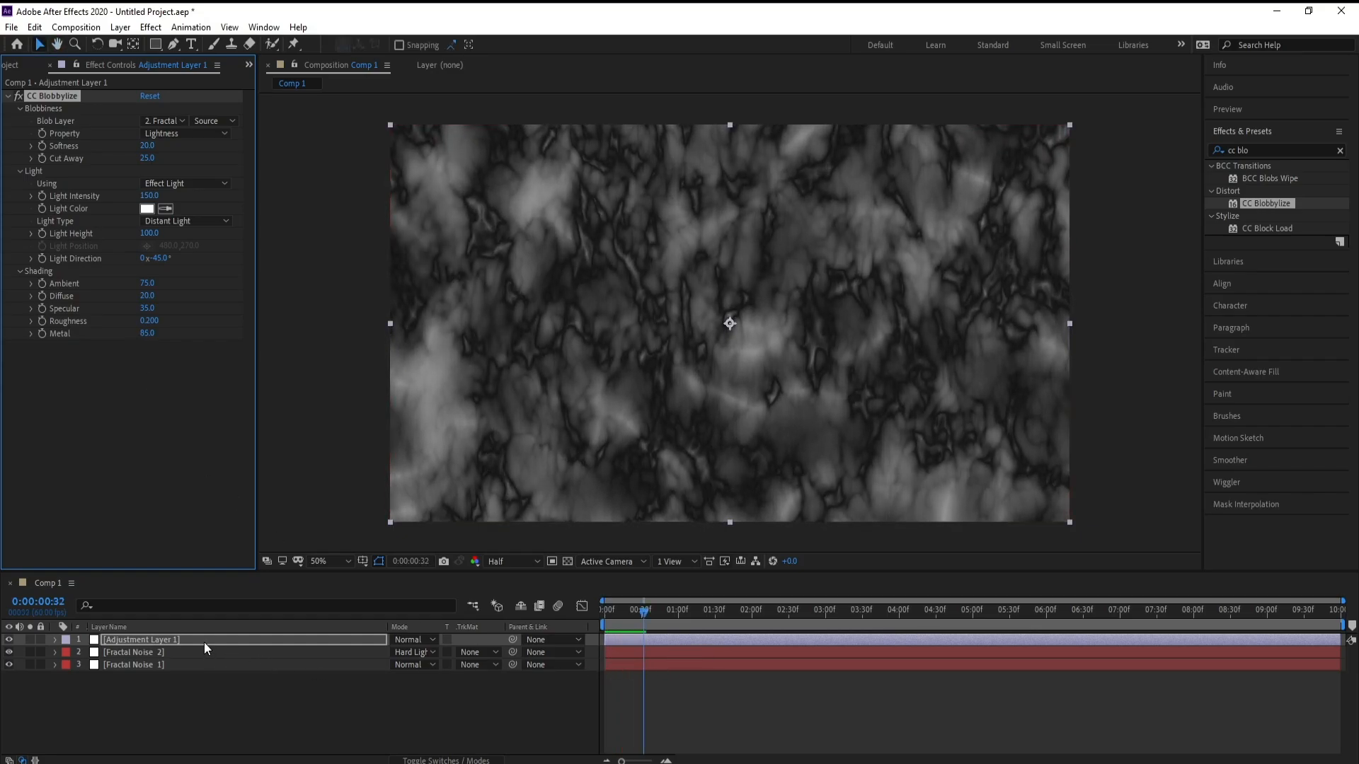
click(203, 642)
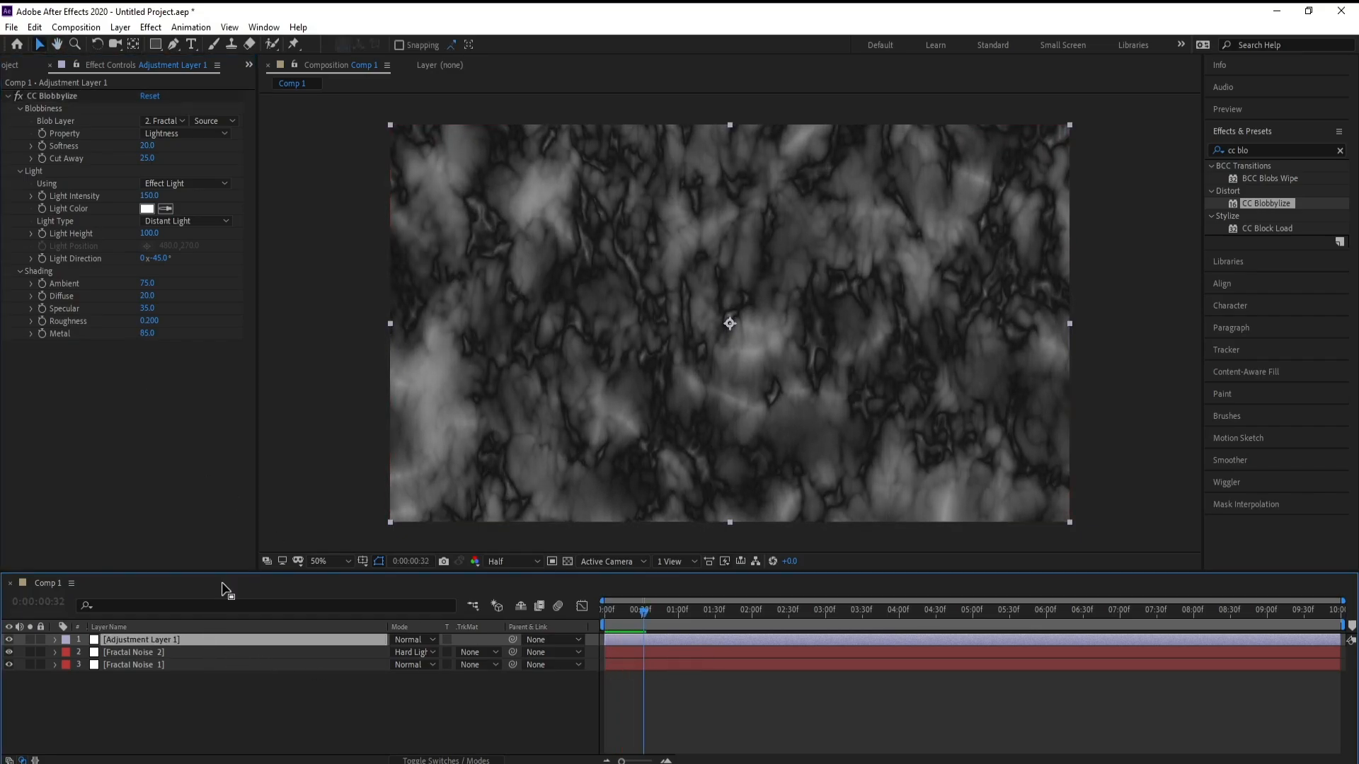
click(125, 30)
mouse_move(141, 44)
click(412, 146)
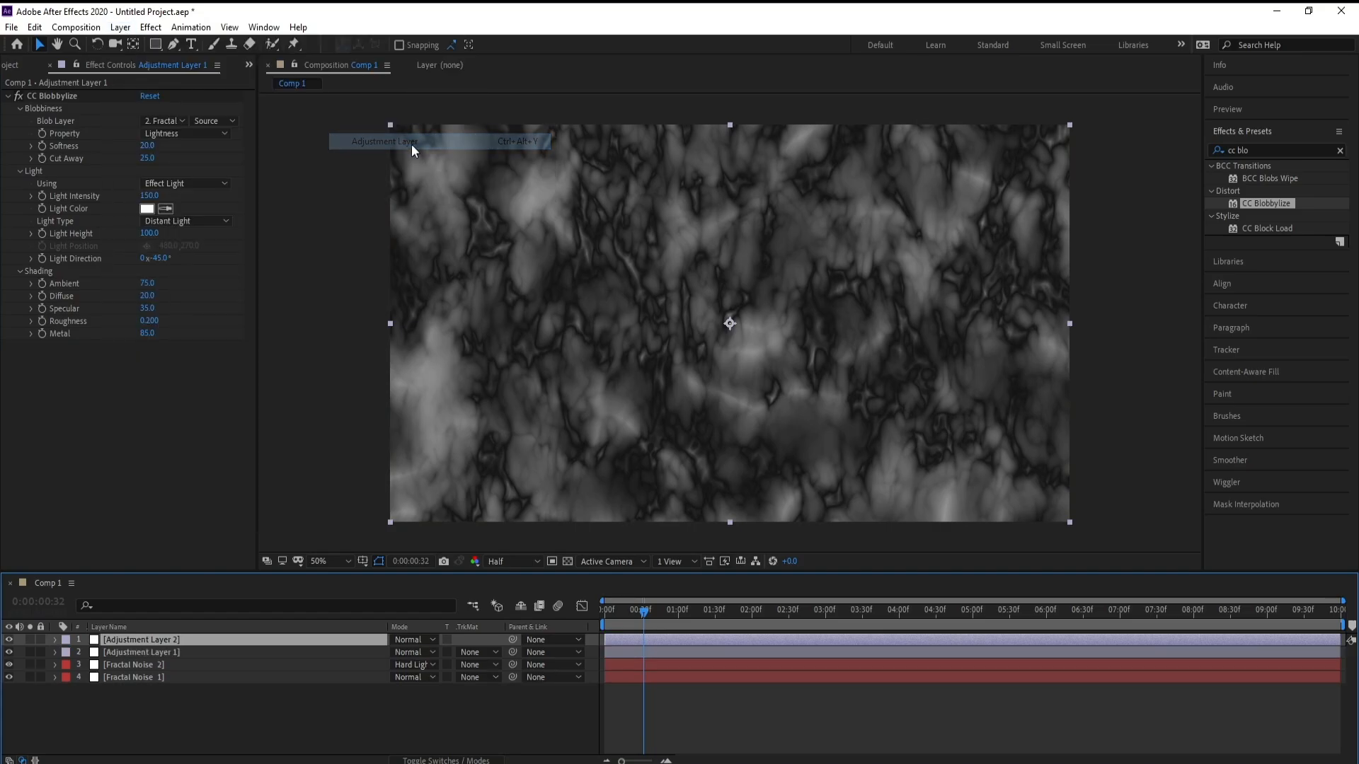
Step: Search the effects for cc ton and apply CC Toner to the second adjustment layer
click(1266, 150)
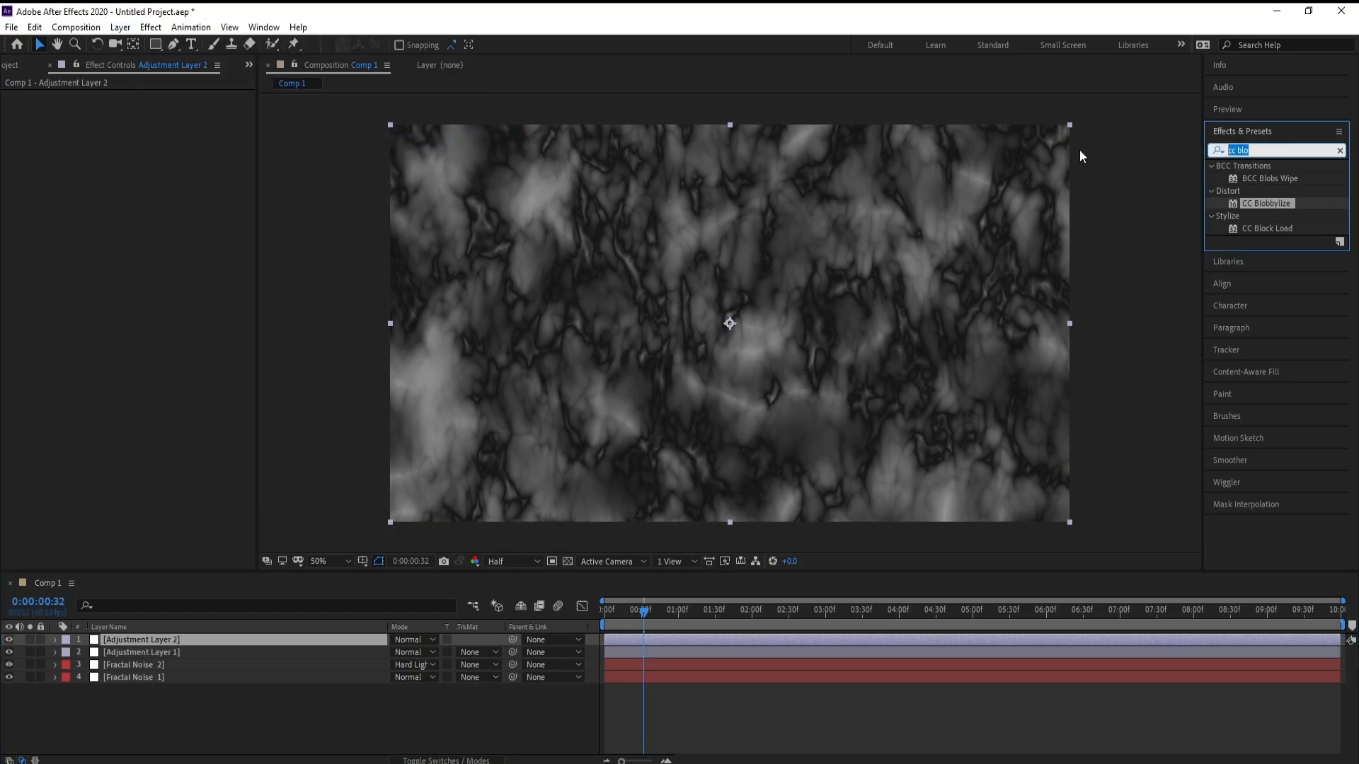
text(cc t)
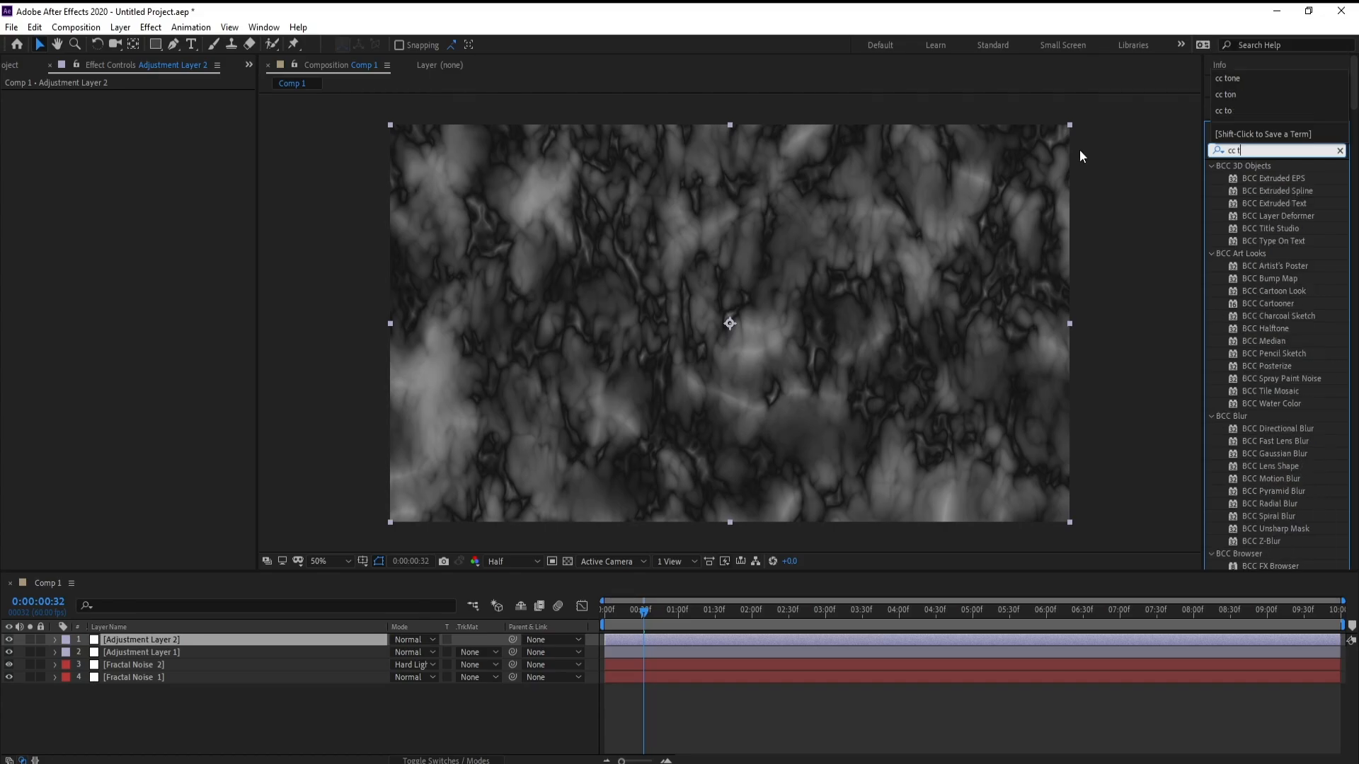
text(on)
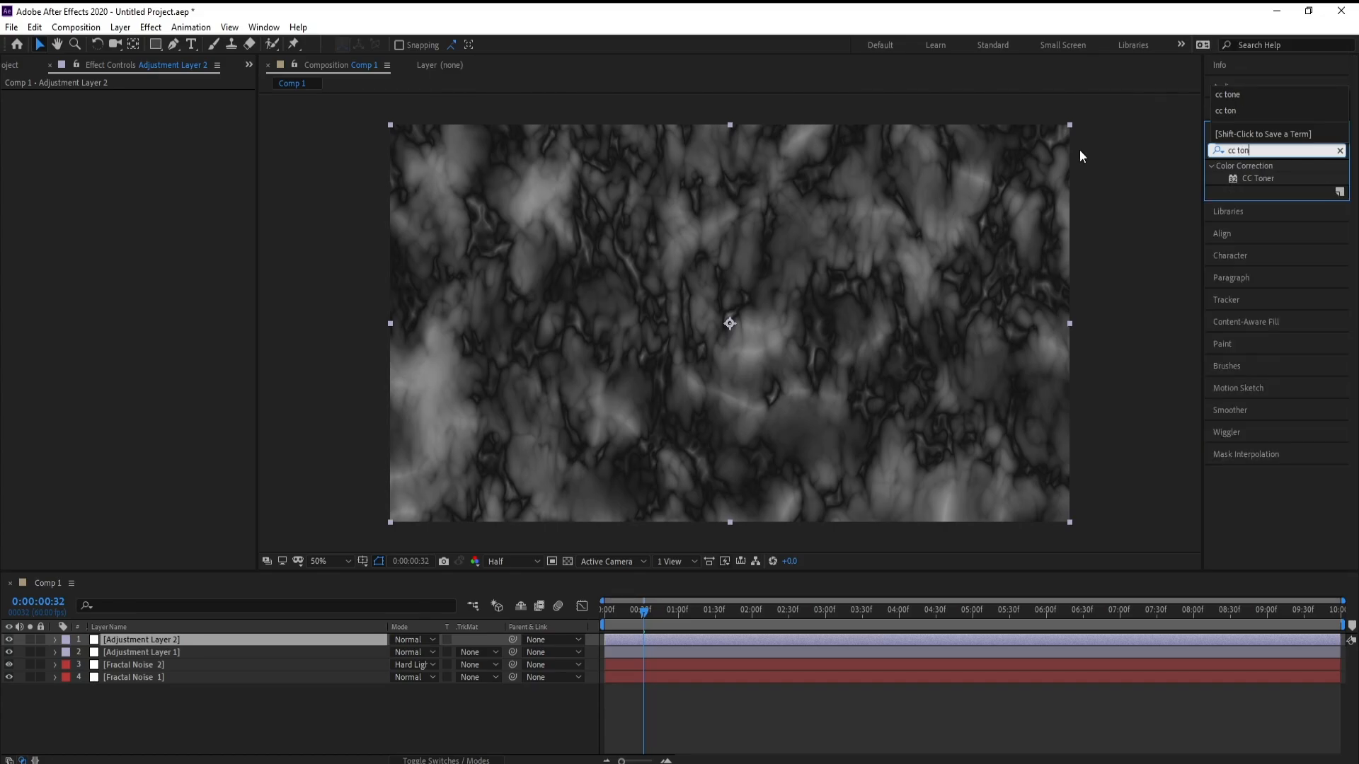
click(1267, 179)
double_click(1268, 180)
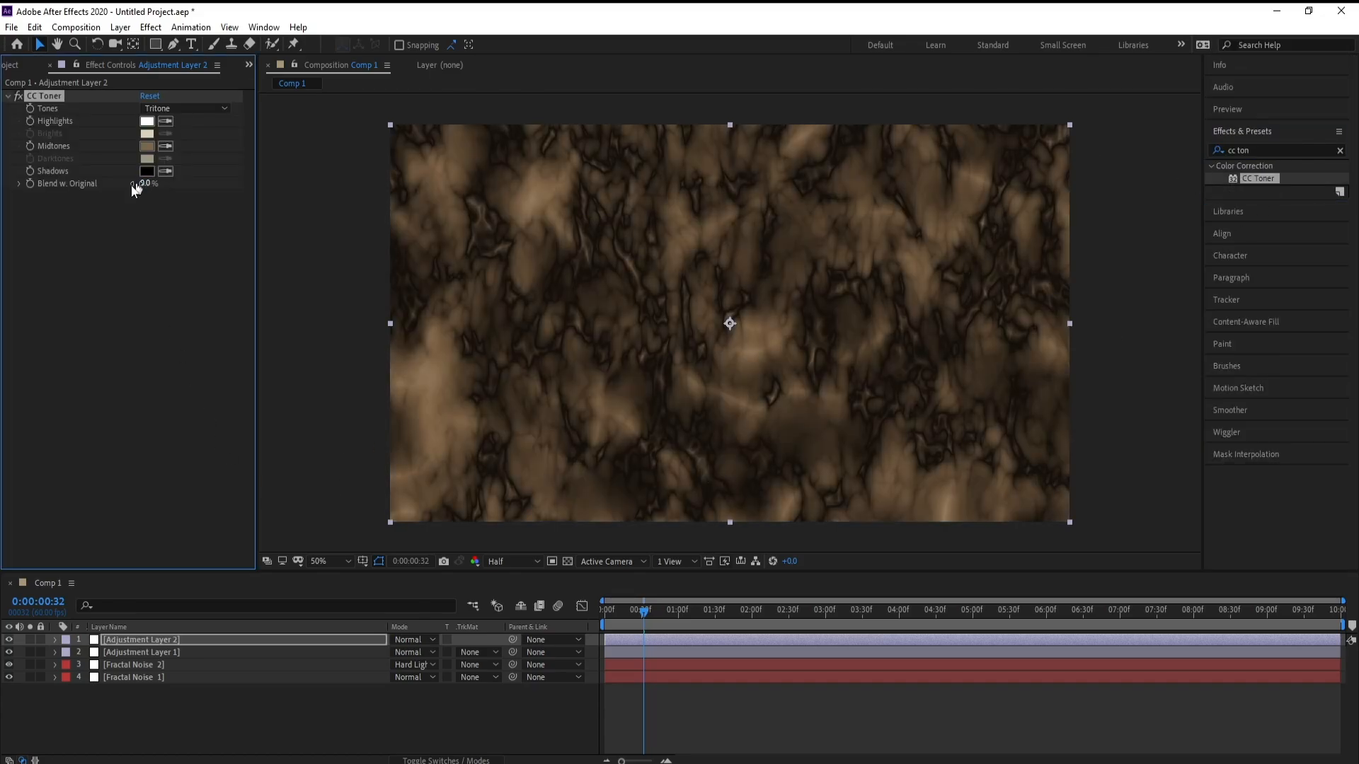
Step: Set CC Toner's shadows color to white and midtones color to 101010
click(148, 174)
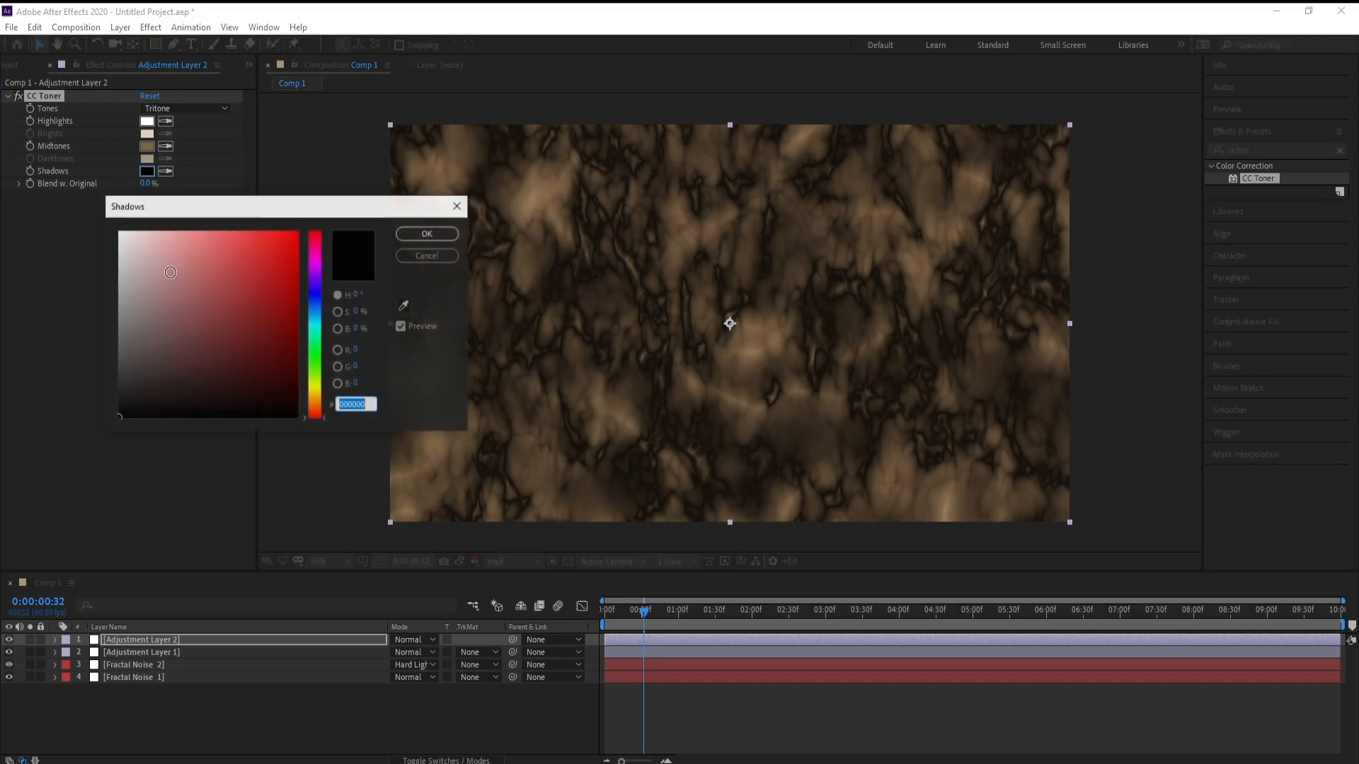
drag(206, 282, 78, 206)
click(444, 239)
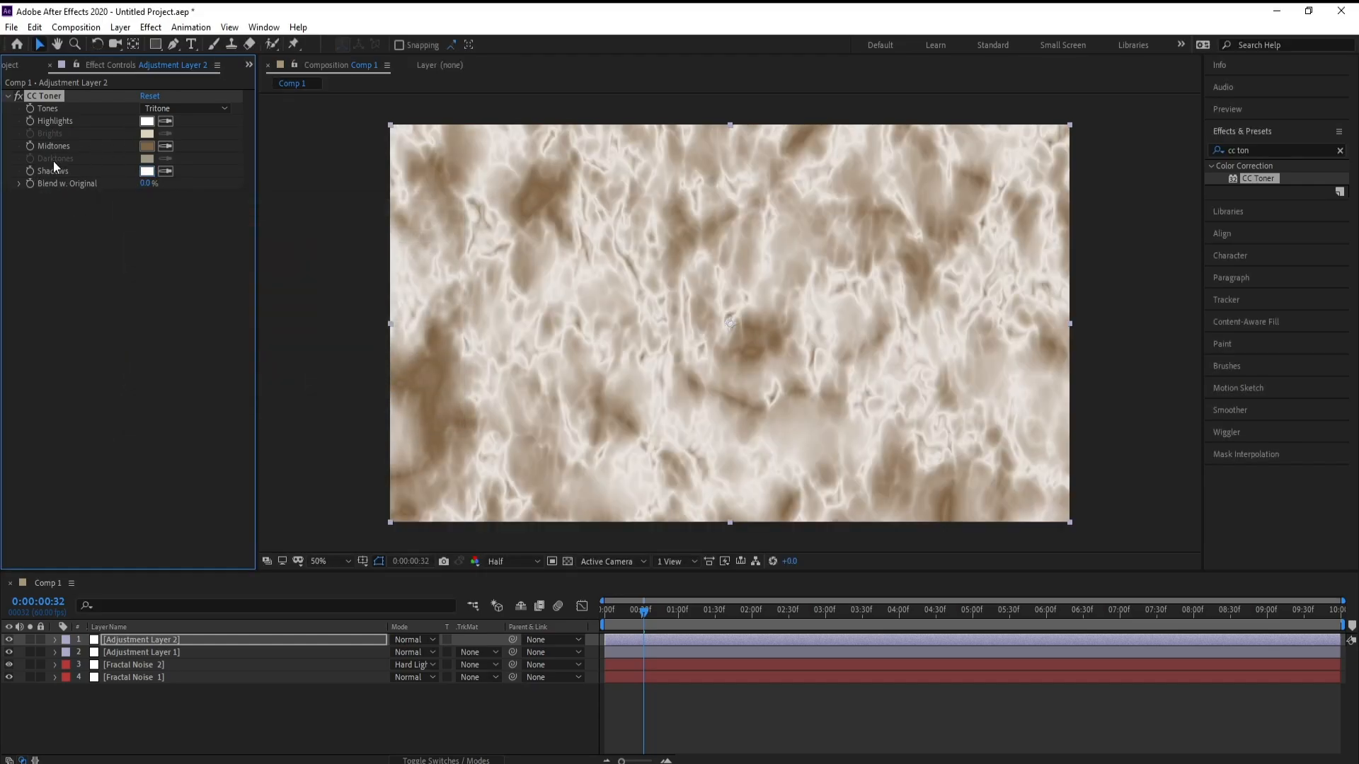
click(146, 145)
drag(249, 210, 265, 198)
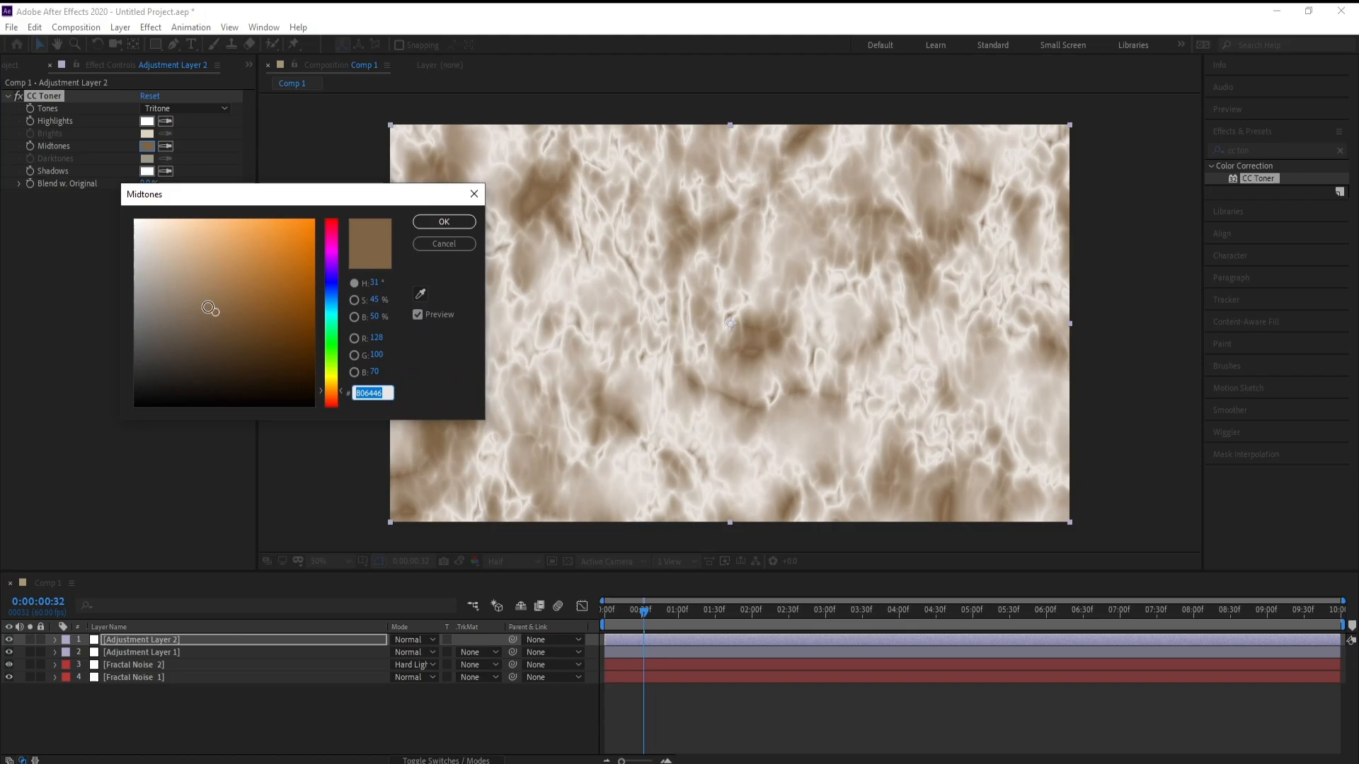
drag(215, 312, 109, 395)
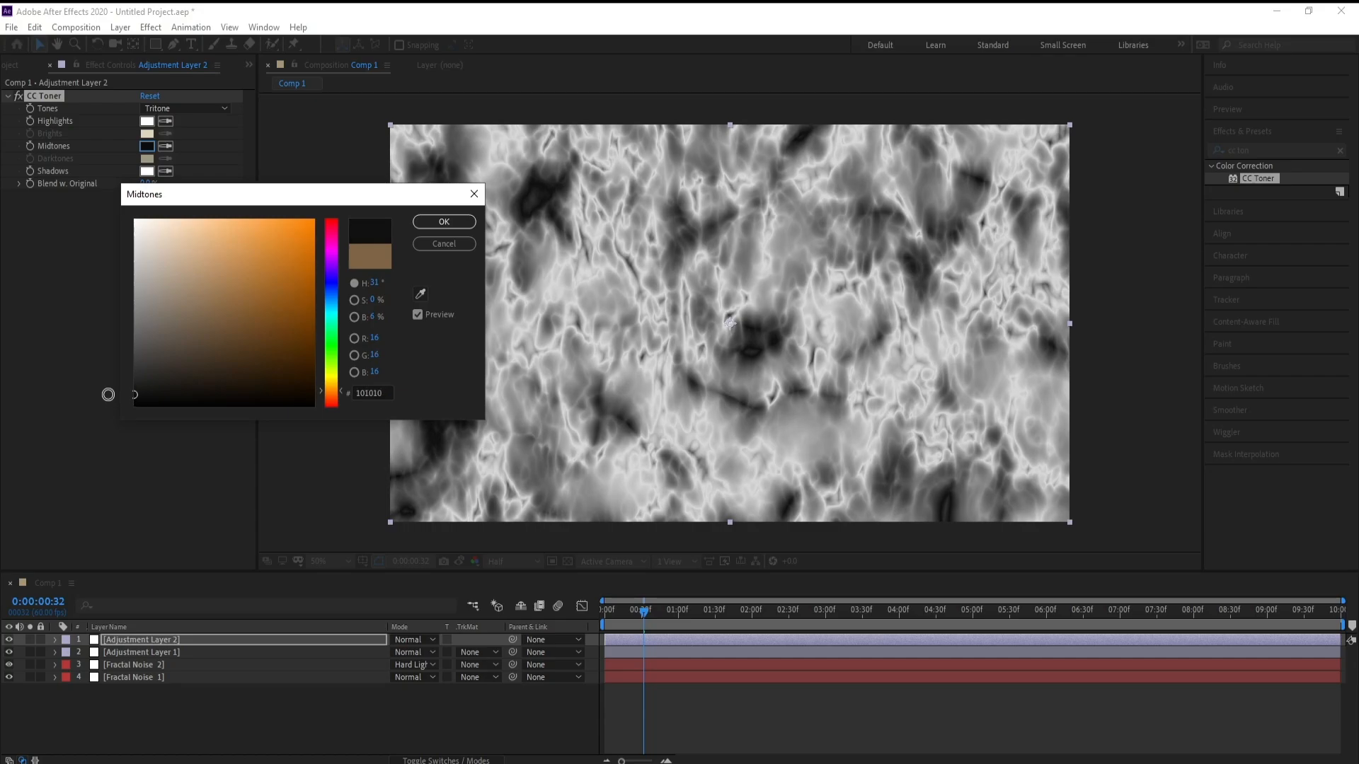
click(414, 223)
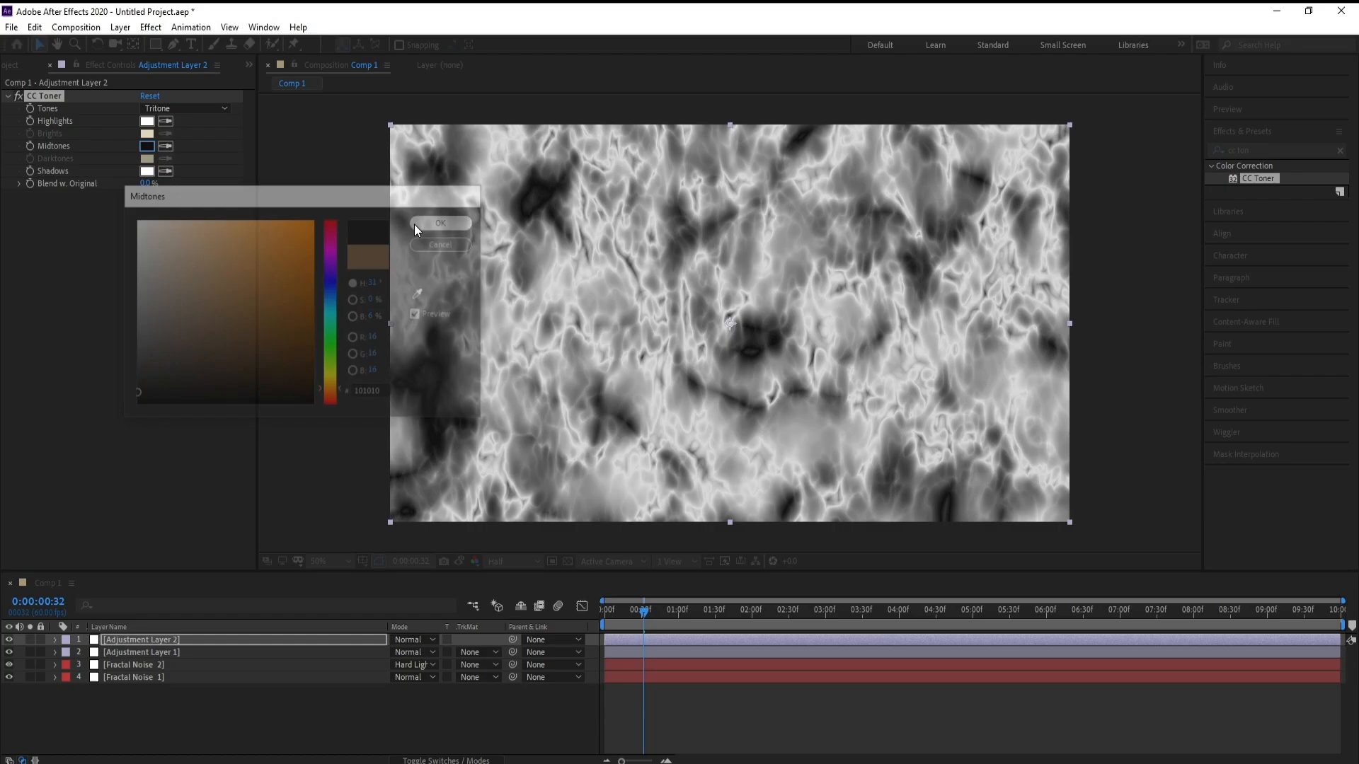
Step: Add a third adjustment layer at the top of the layer stack
click(164, 641)
click(120, 27)
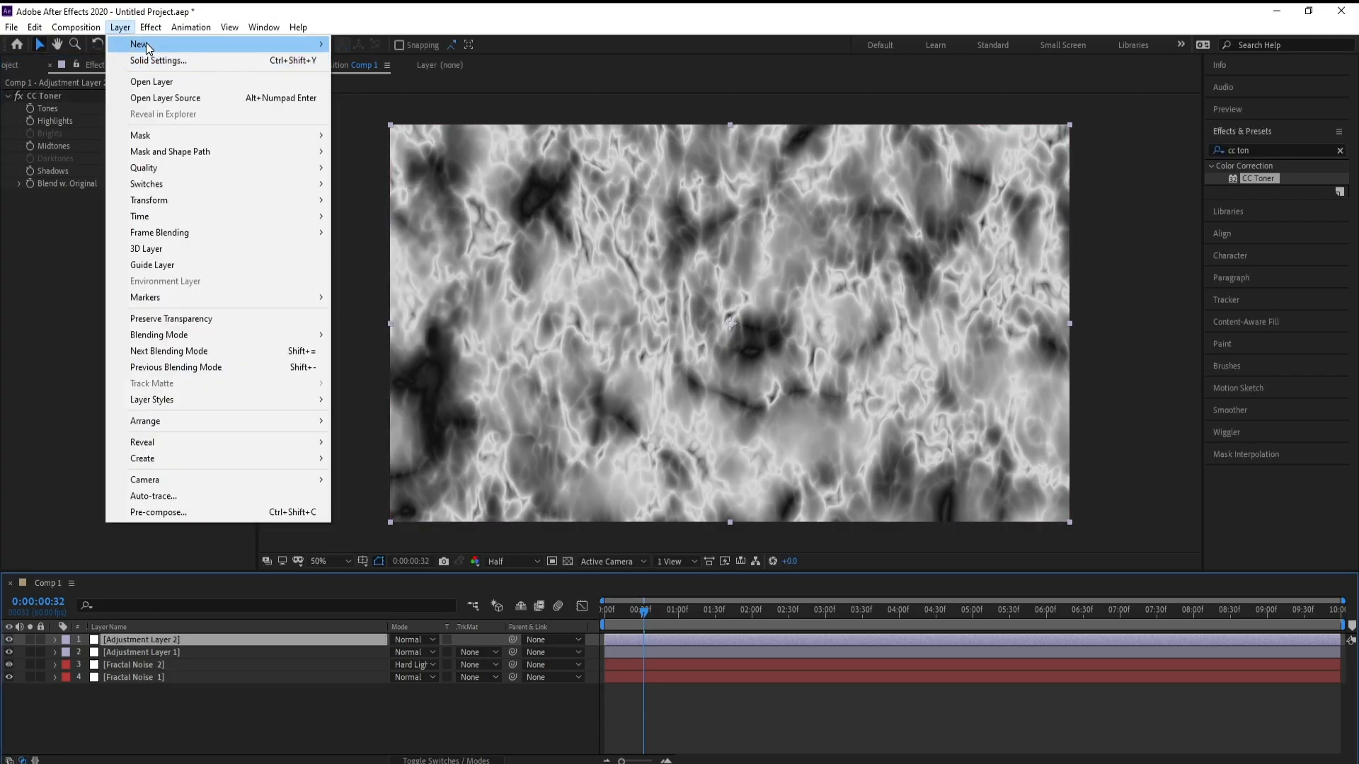
mouse_move(146, 44)
click(407, 141)
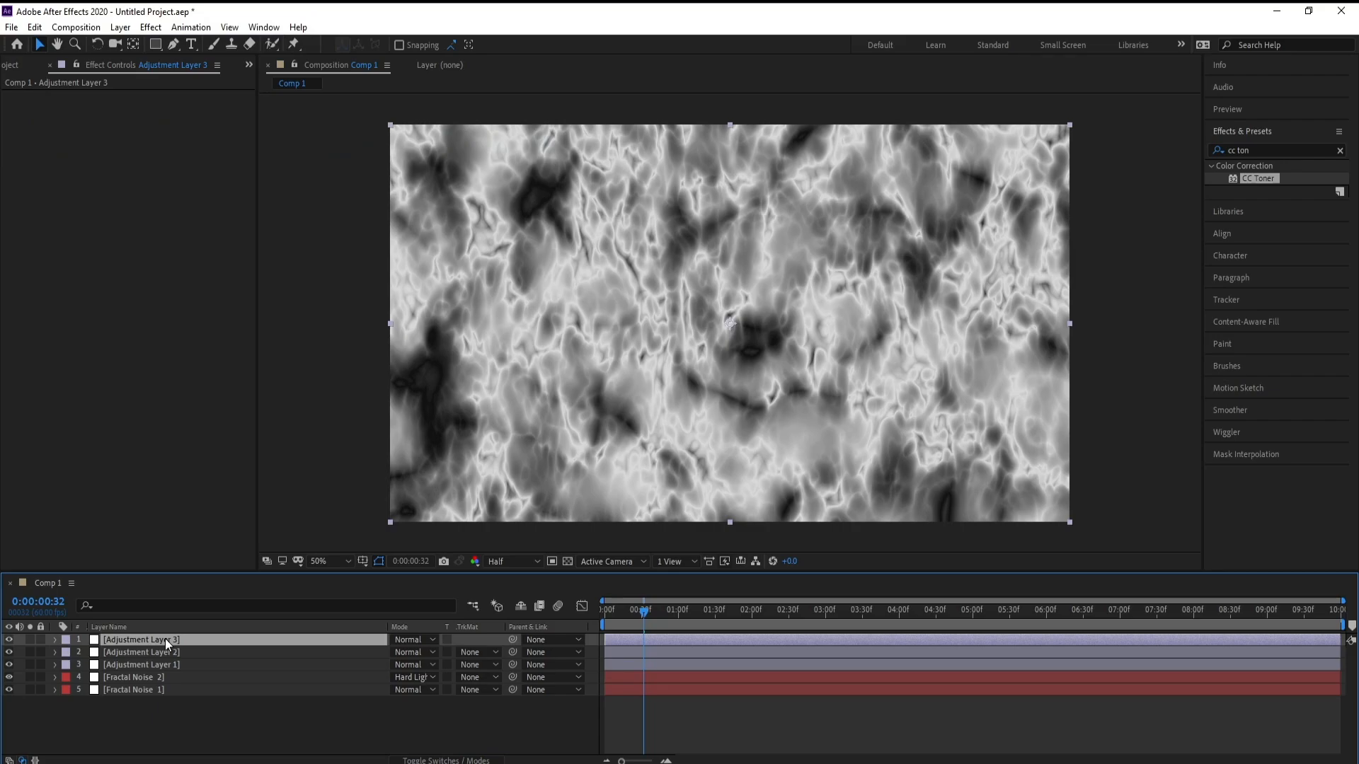
Step: Search the effects for Bilateral and apply Bilateral Blur to the third adjustment layer
click(1260, 150)
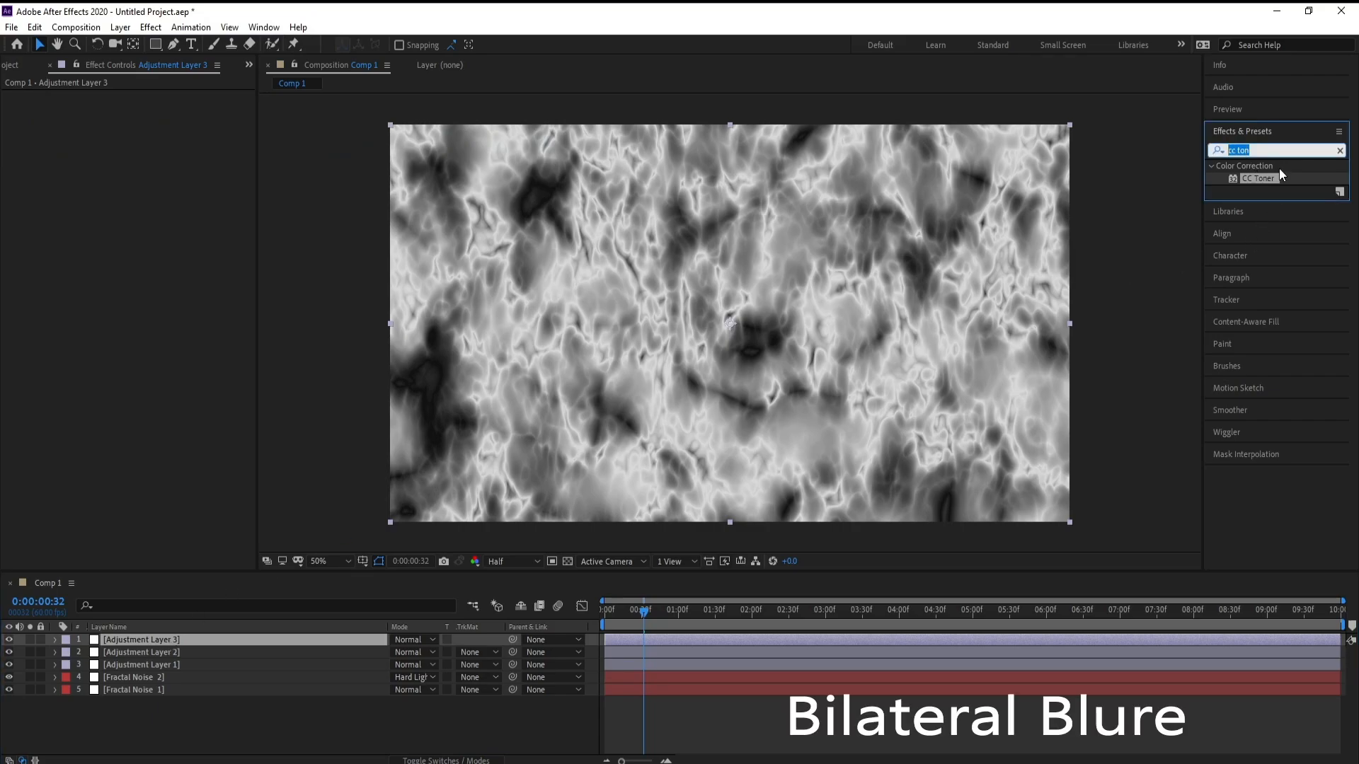
text(Bilateral)
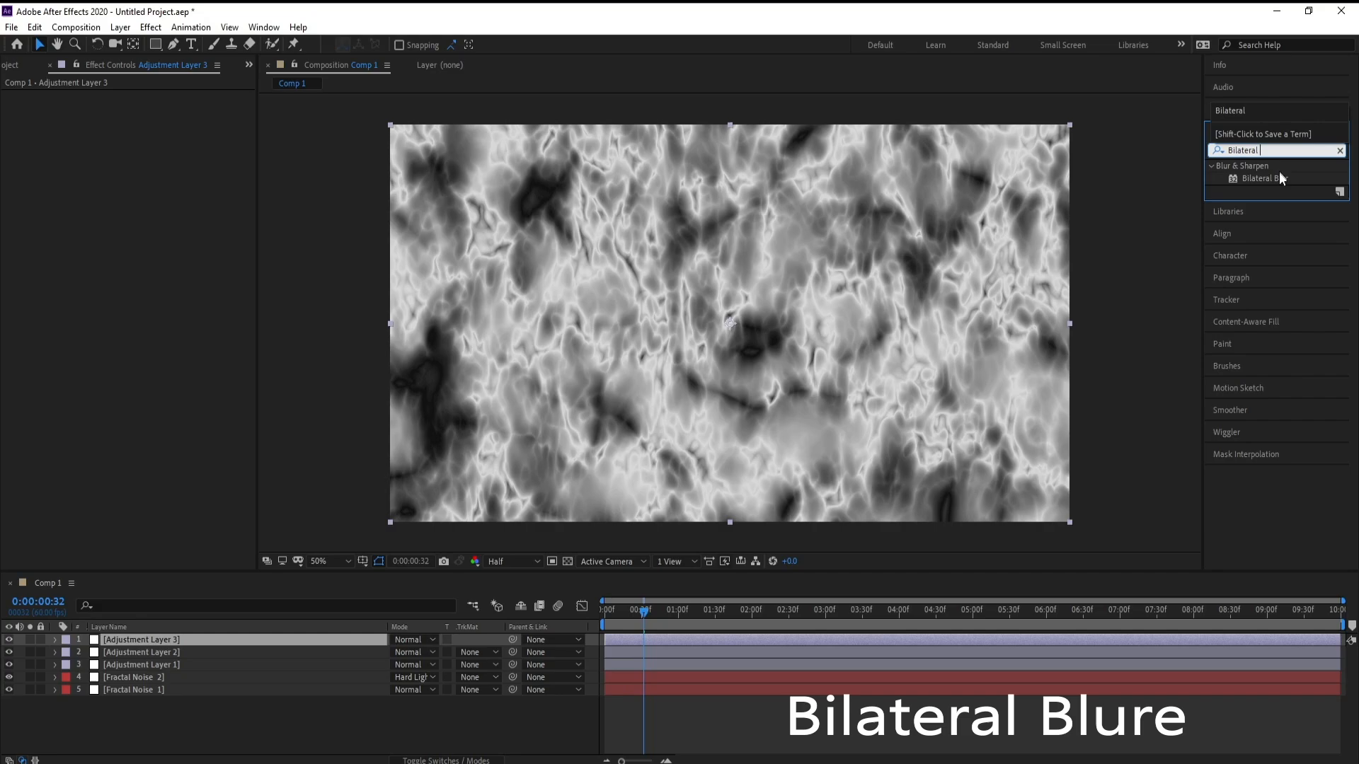
double_click(1280, 177)
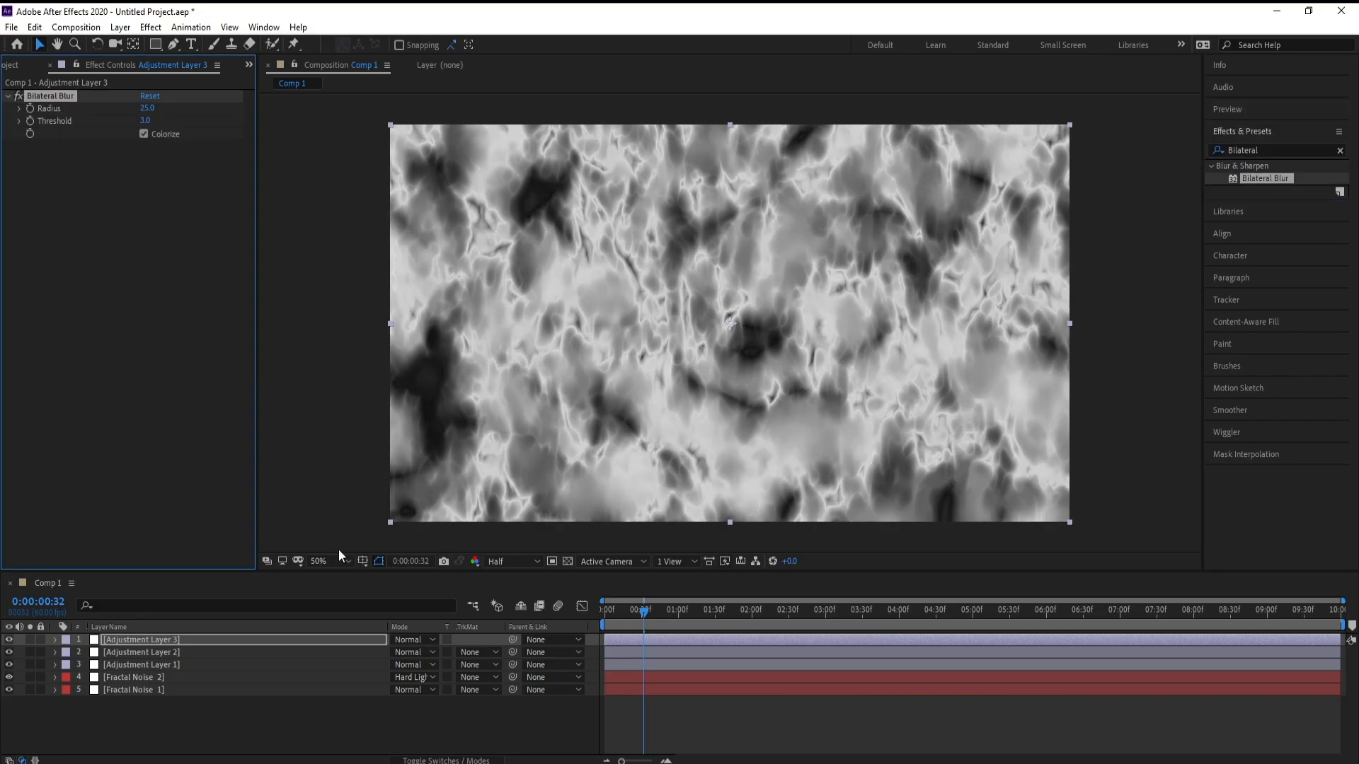
Step: Set the Bilateral Blur radius to 75
click(146, 109)
text(75)
key(Return)
click(159, 641)
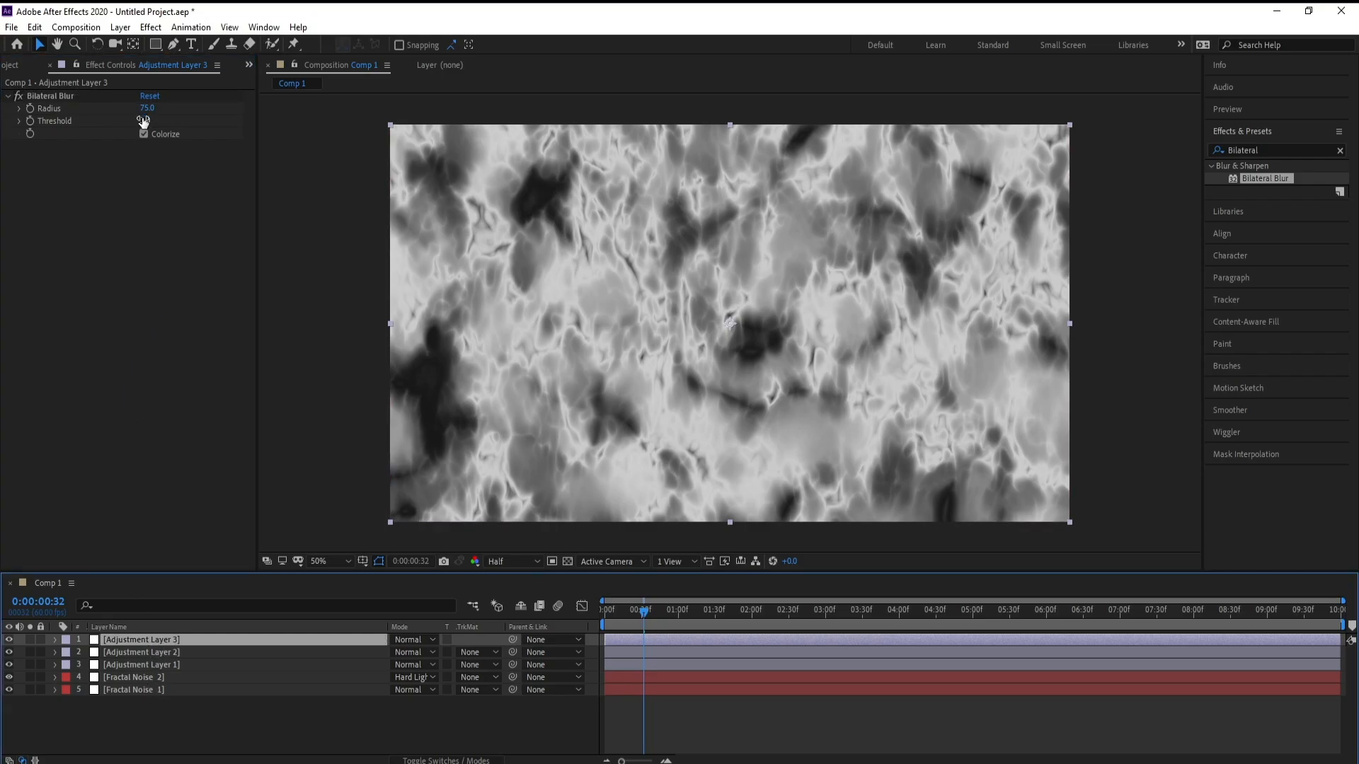
Step: Apply the Levels color correction effect and set its input black to 20 and gamma to 0.85
click(151, 27)
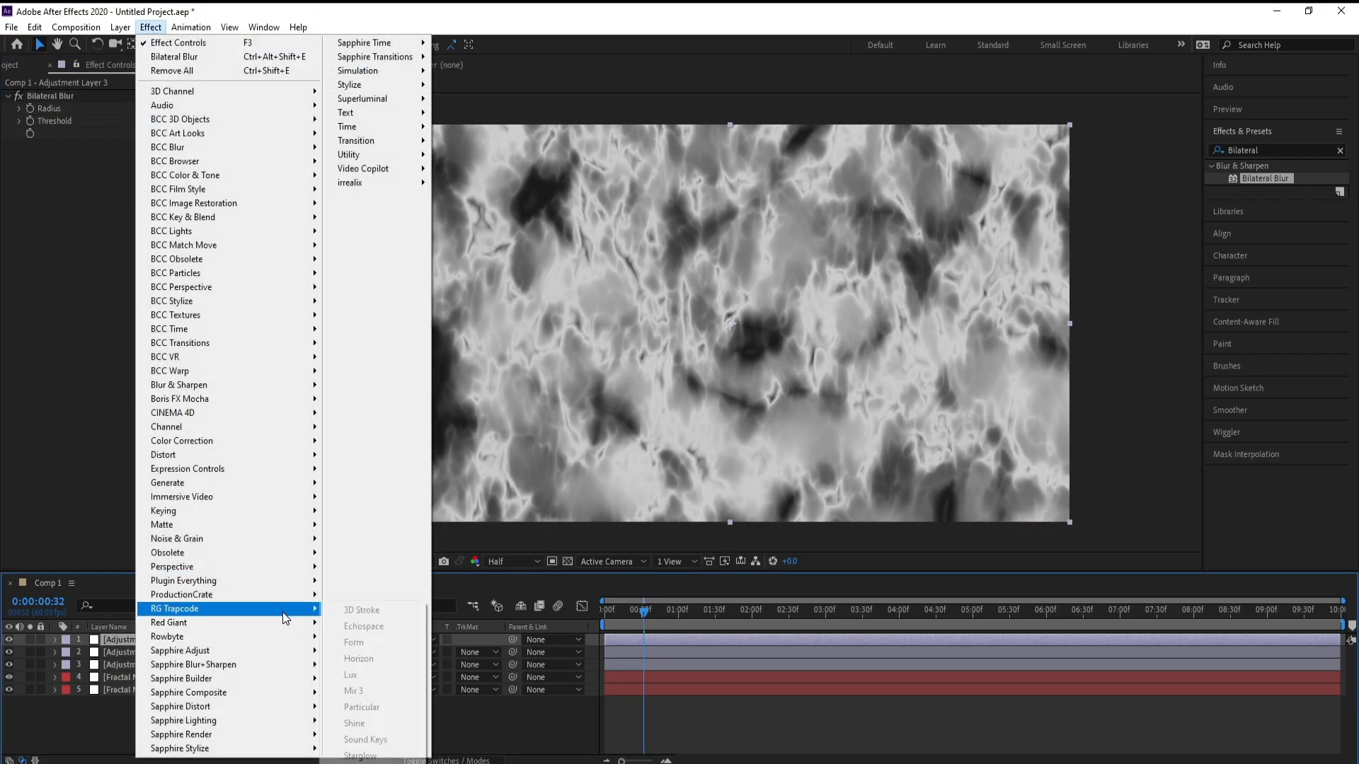
mouse_move(269, 441)
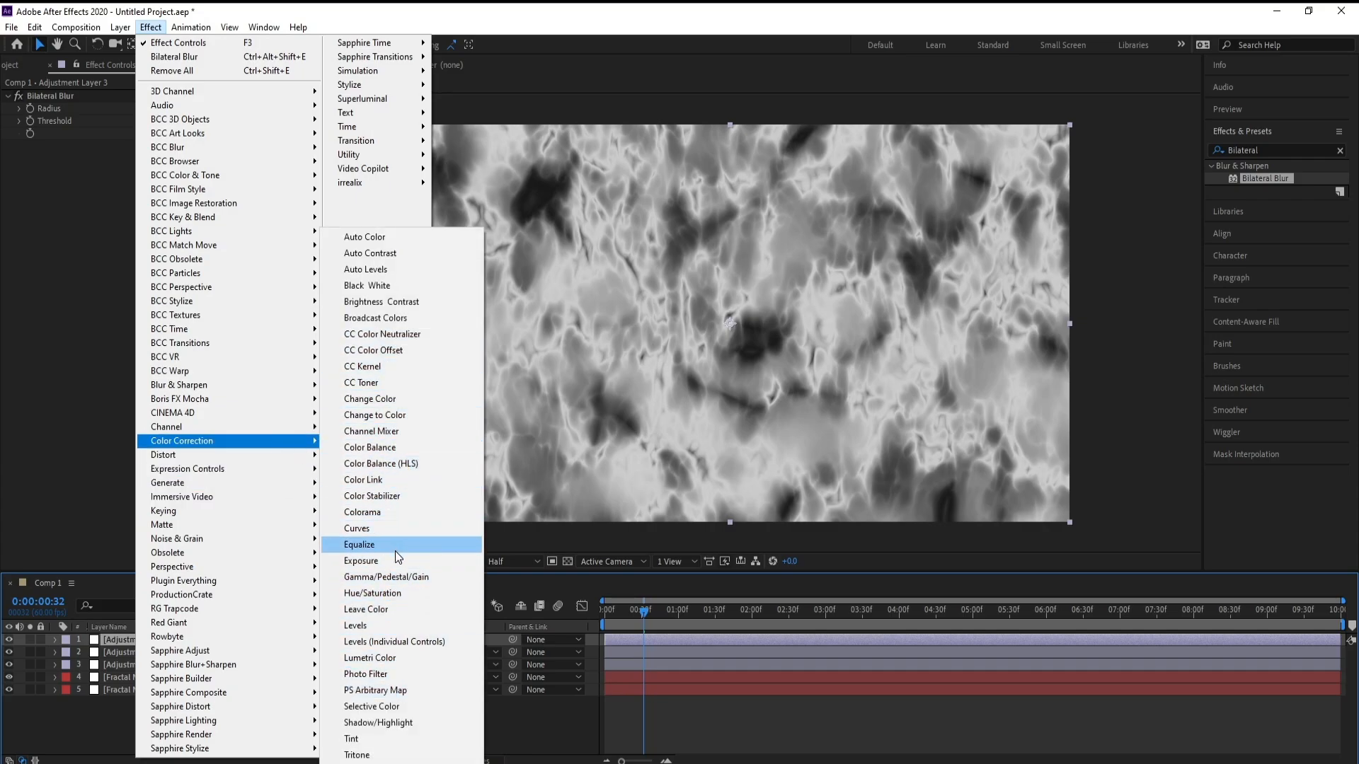
click(387, 625)
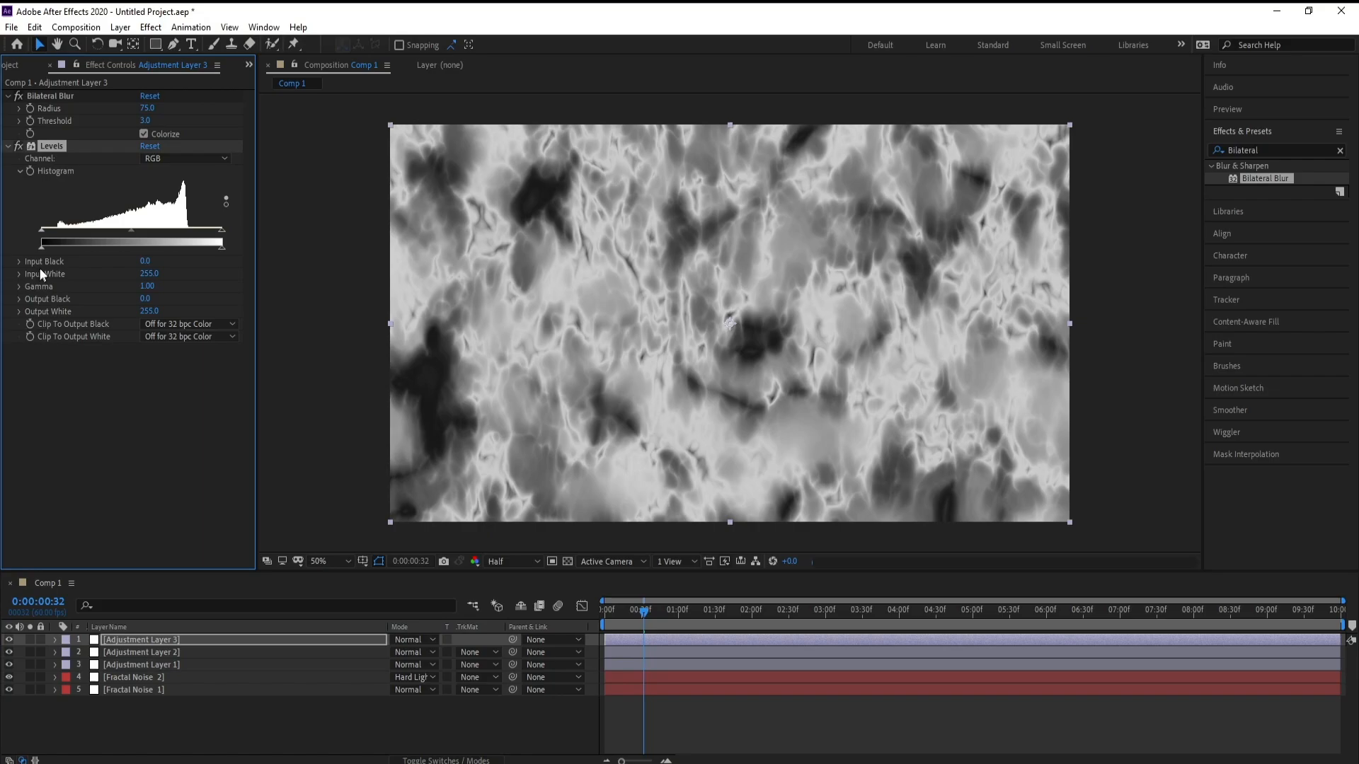
click(145, 262)
text(20)
key(Return)
drag(146, 292, 150, 292)
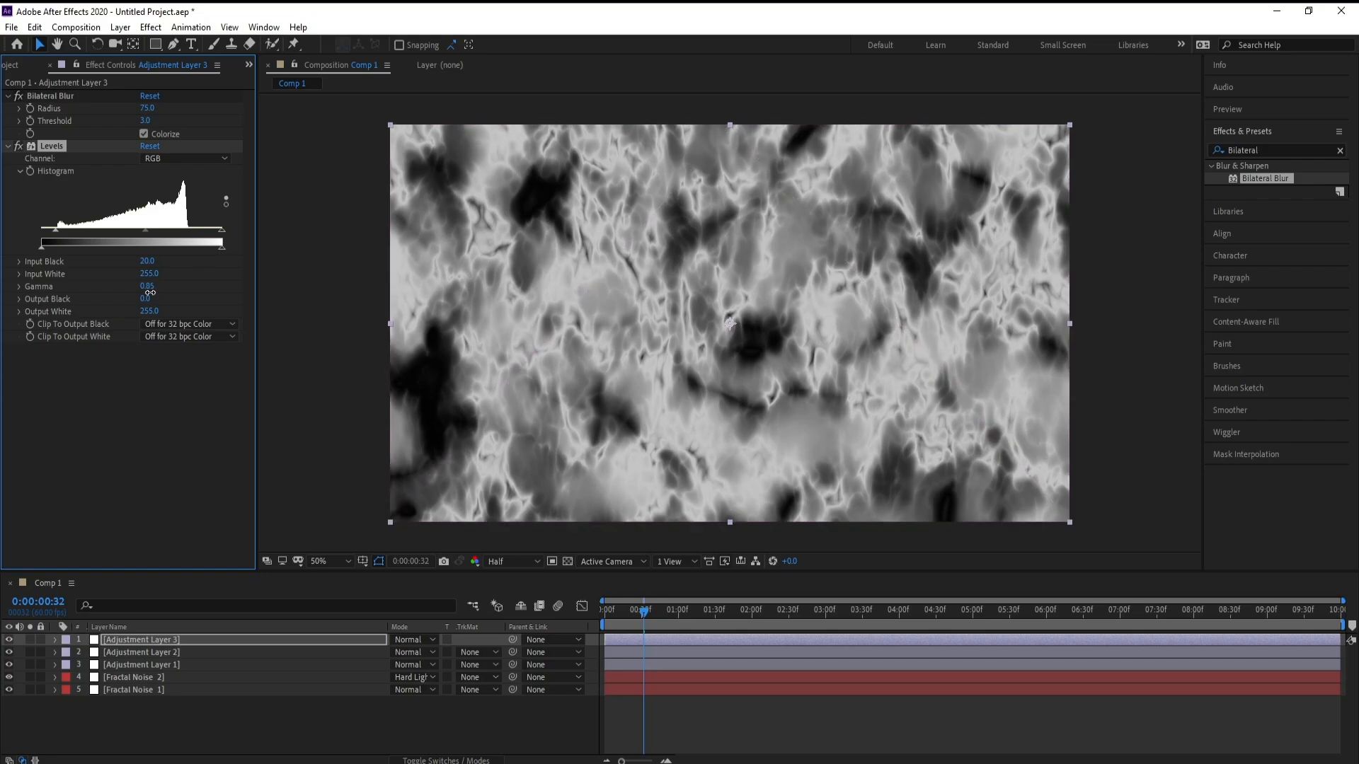
click(444, 271)
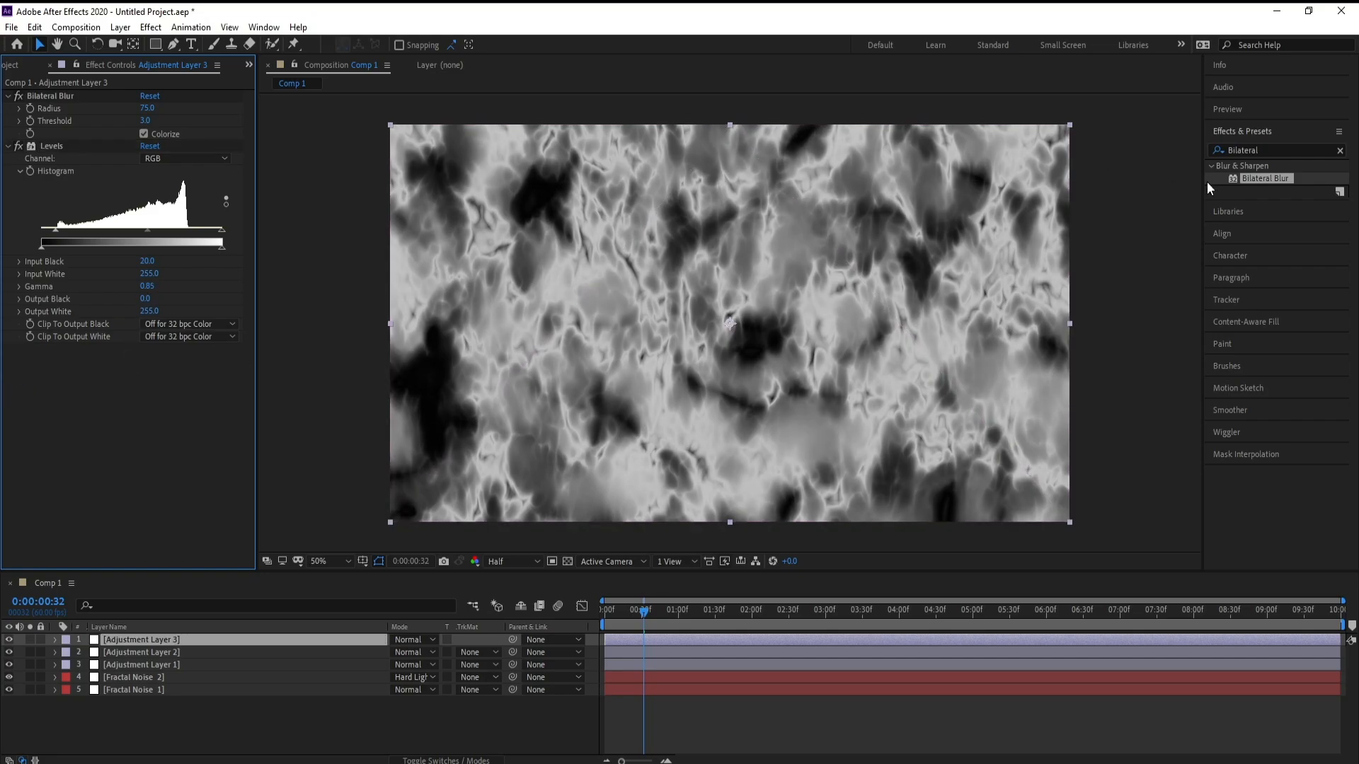
Step: Search the effects for CC Glass and apply it to the third adjustment layer
click(1267, 150)
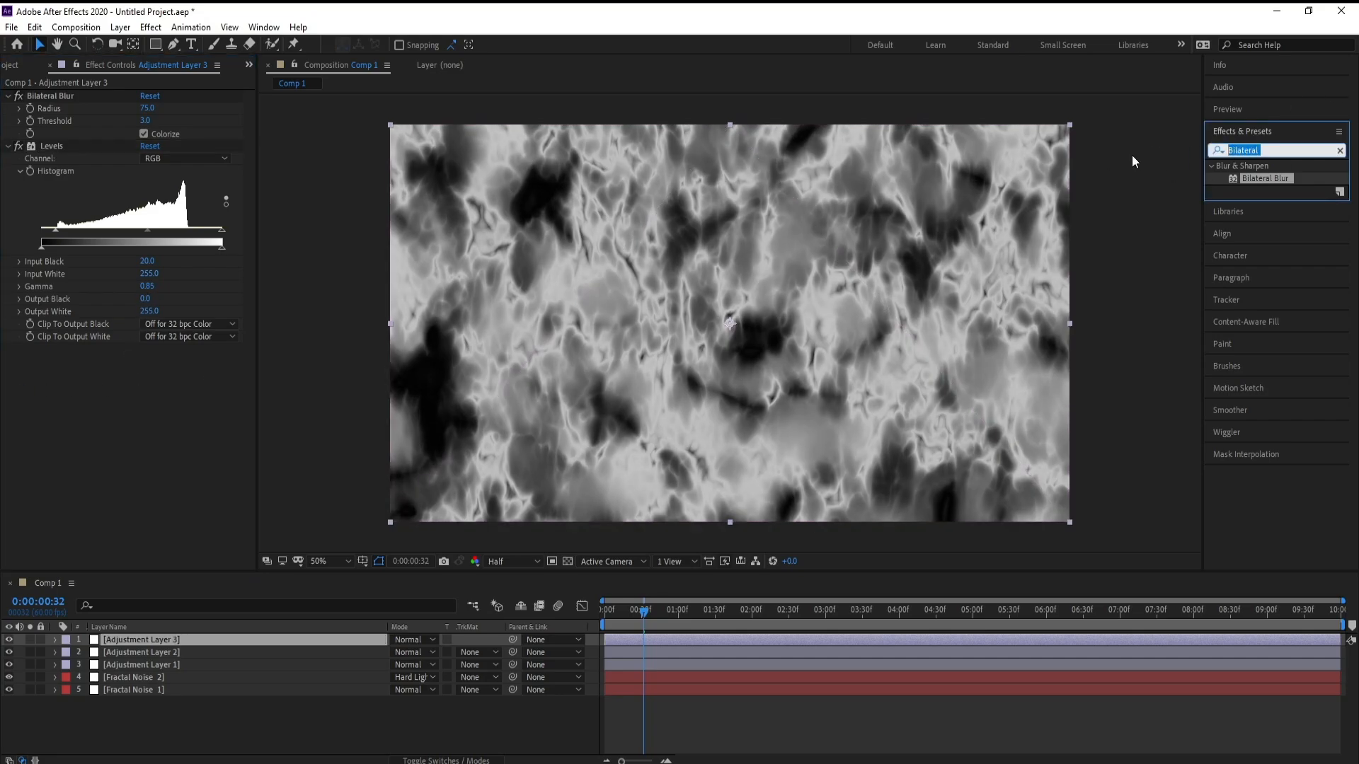
text(cc glas)
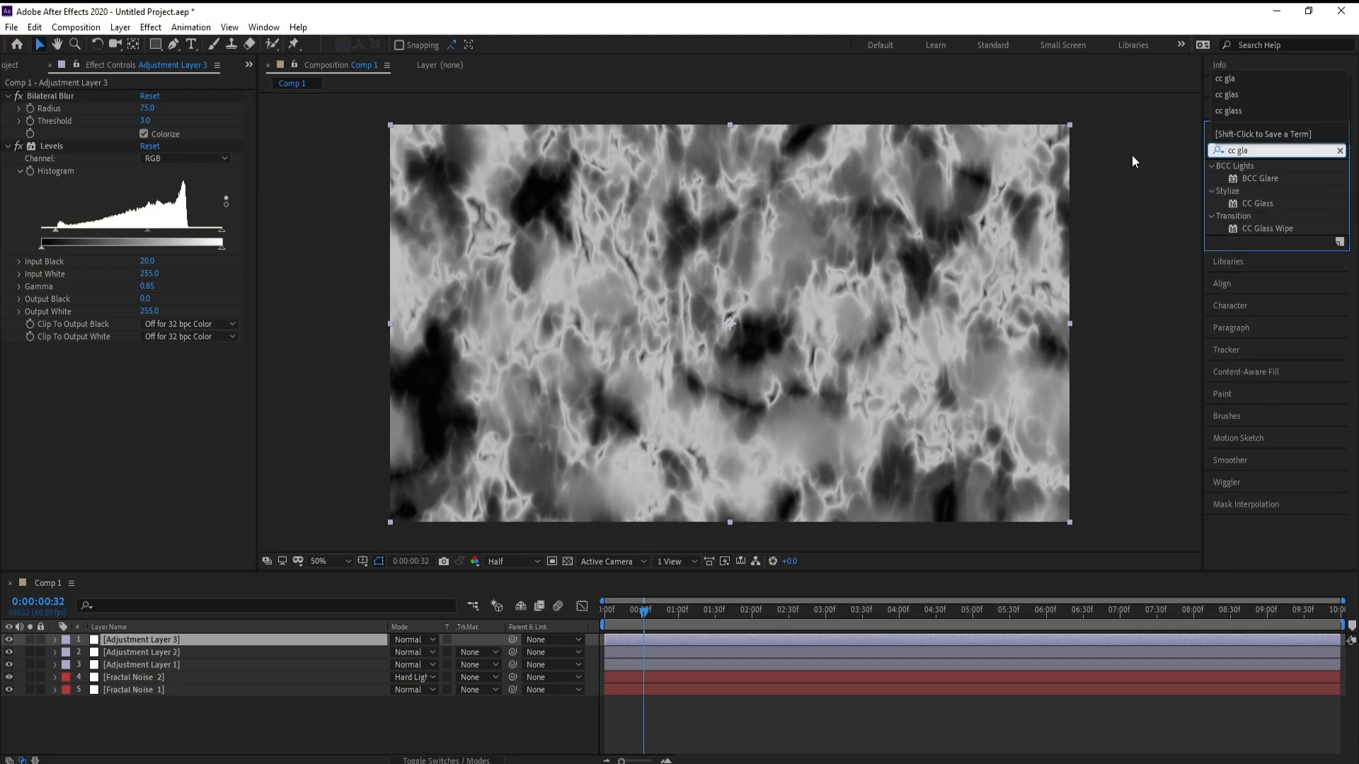
click(1267, 177)
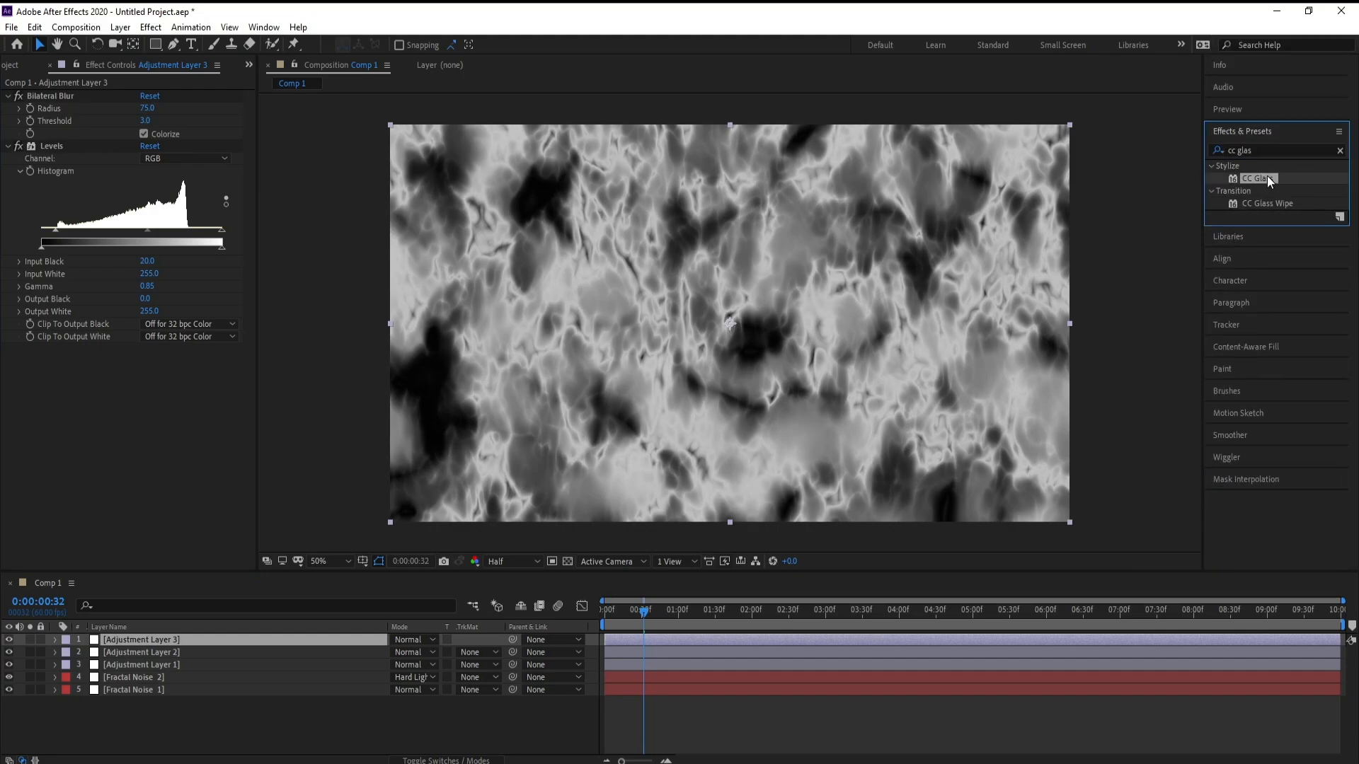
double_click(1262, 180)
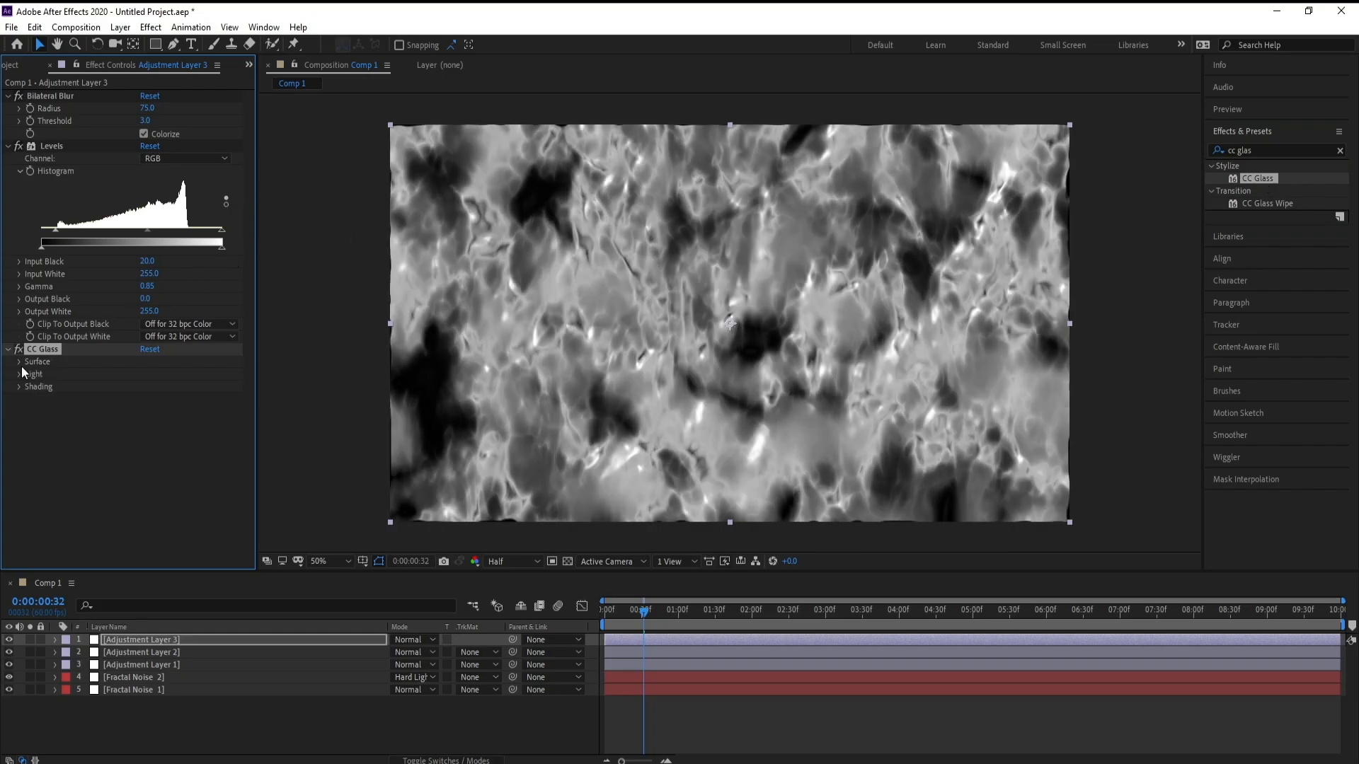
Step: Set the CC Glass surface Height to 50
click(19, 362)
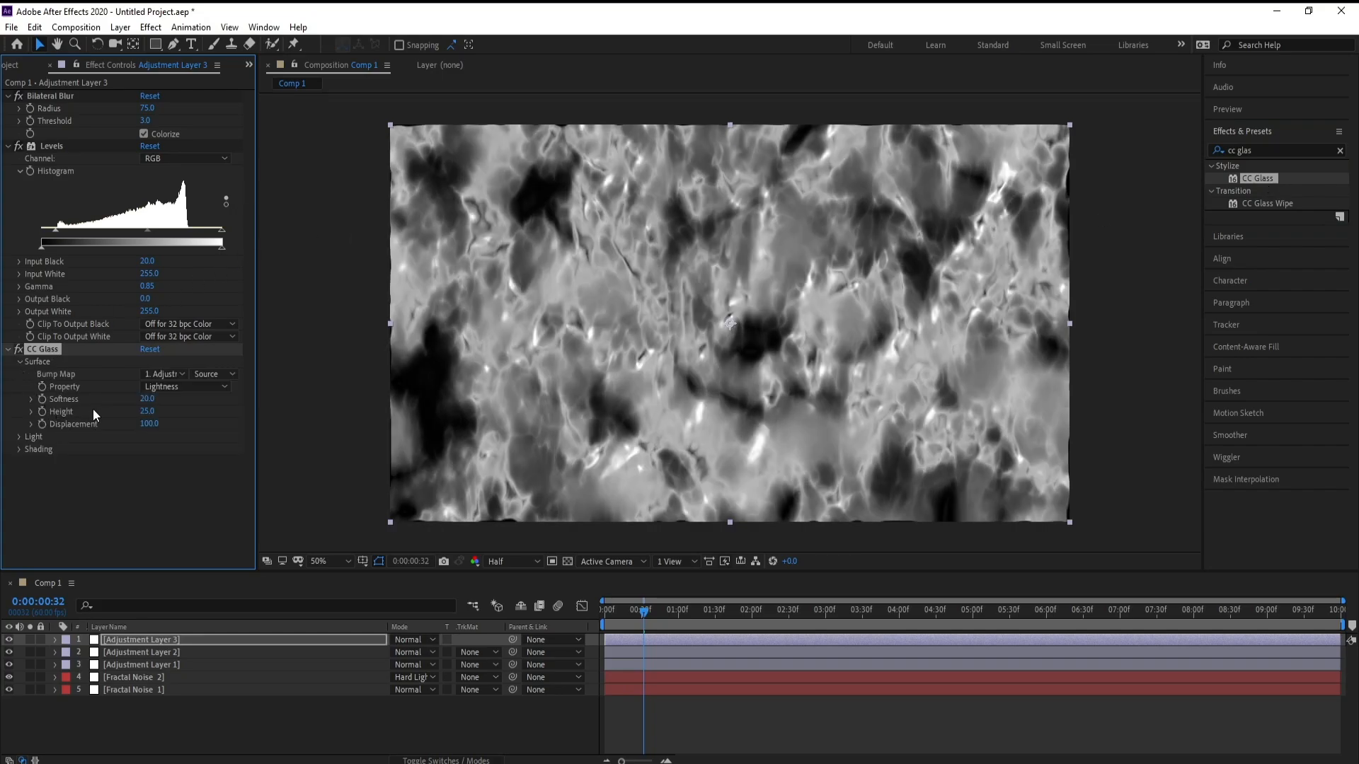
click(146, 413)
text(5)
key(Return)
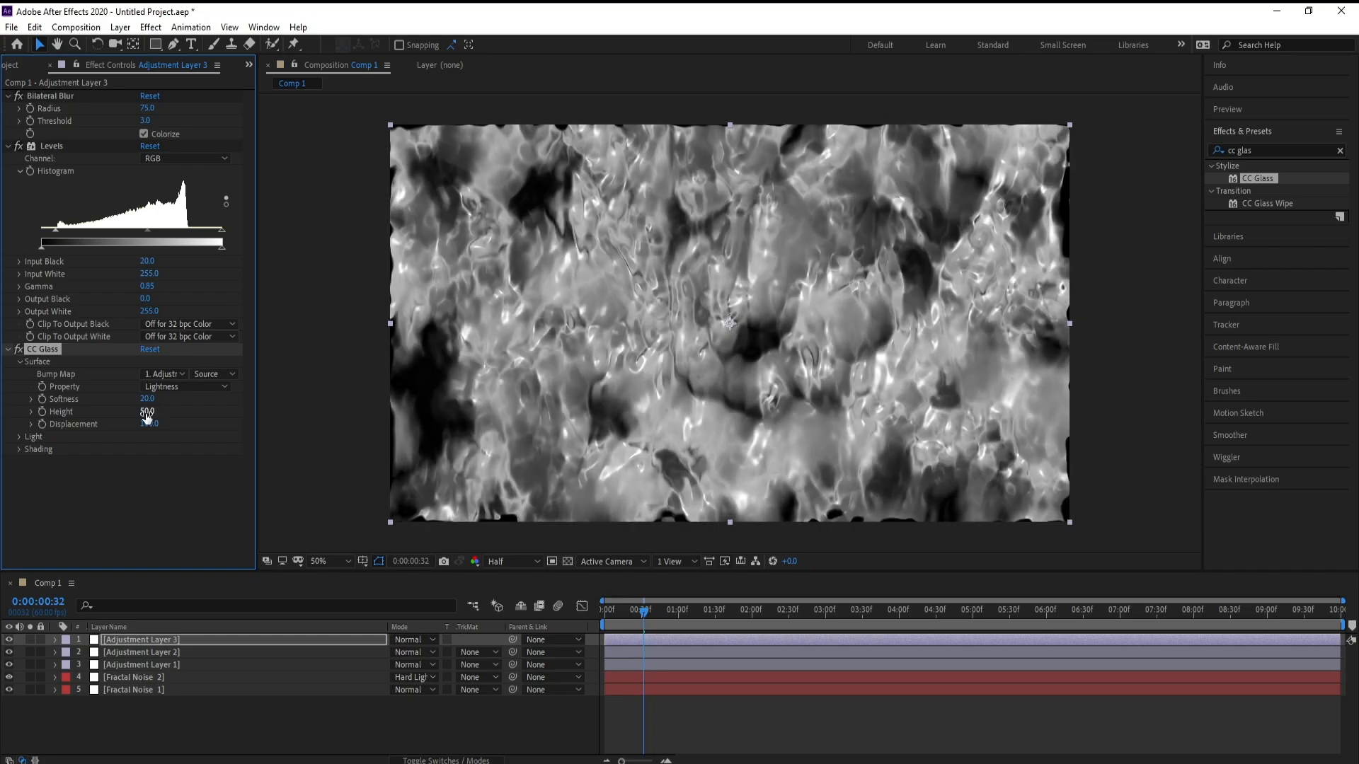
Step: Set the CC Glass Light Height to 80
click(17, 438)
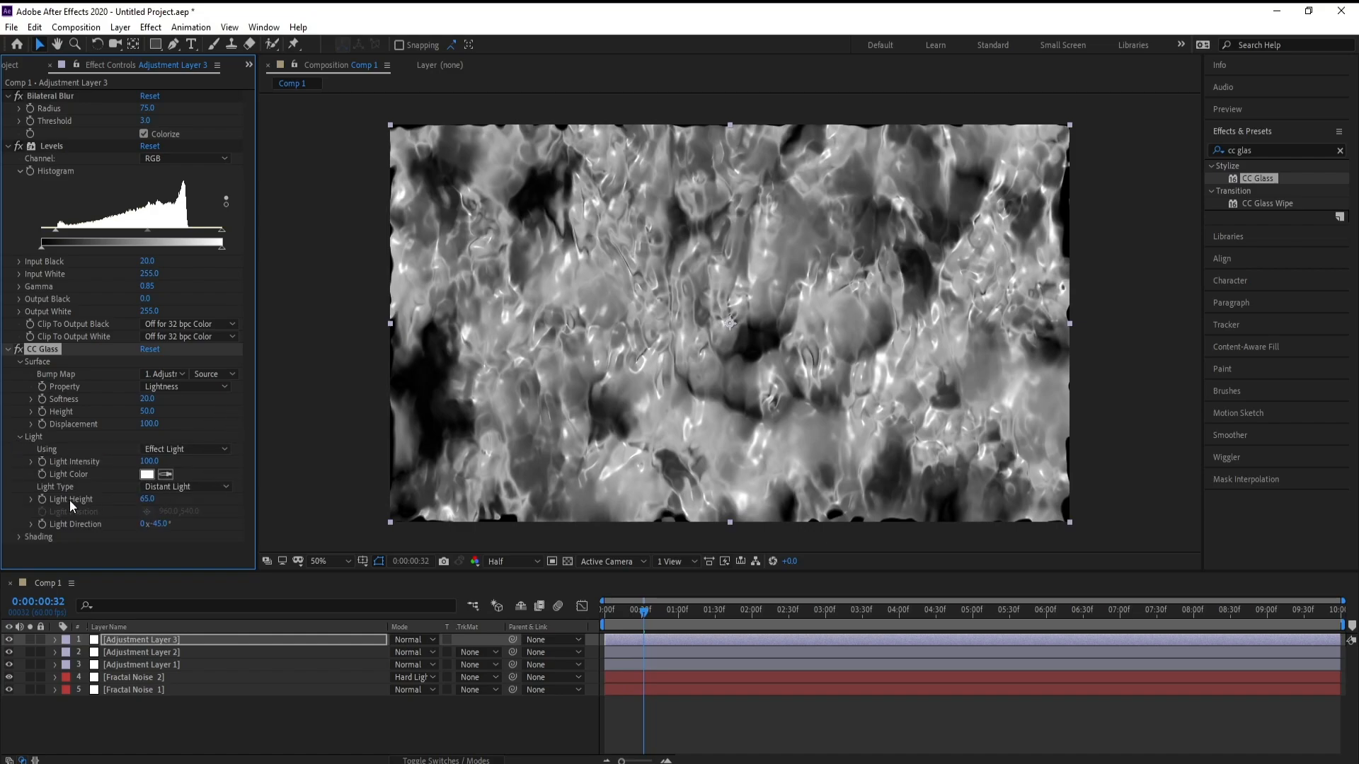
click(147, 499)
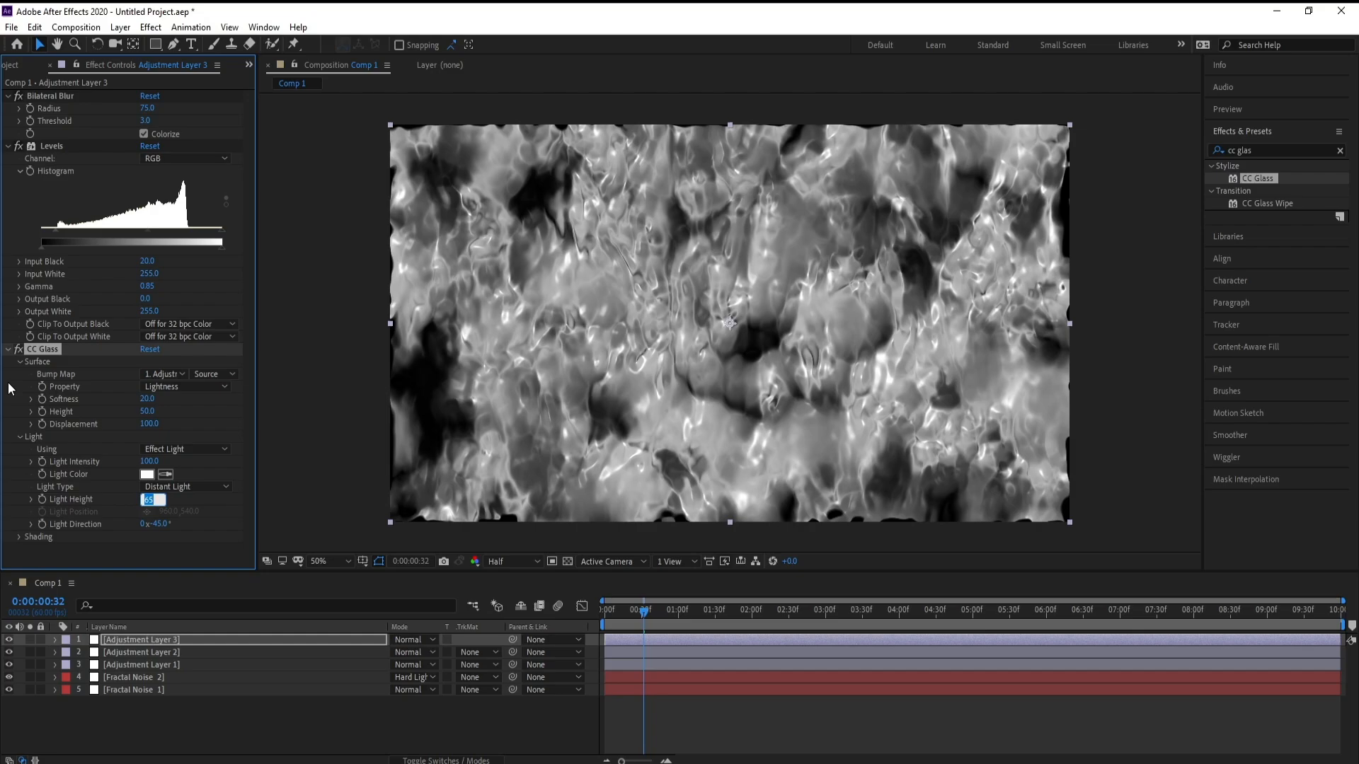
text(80)
key(Return)
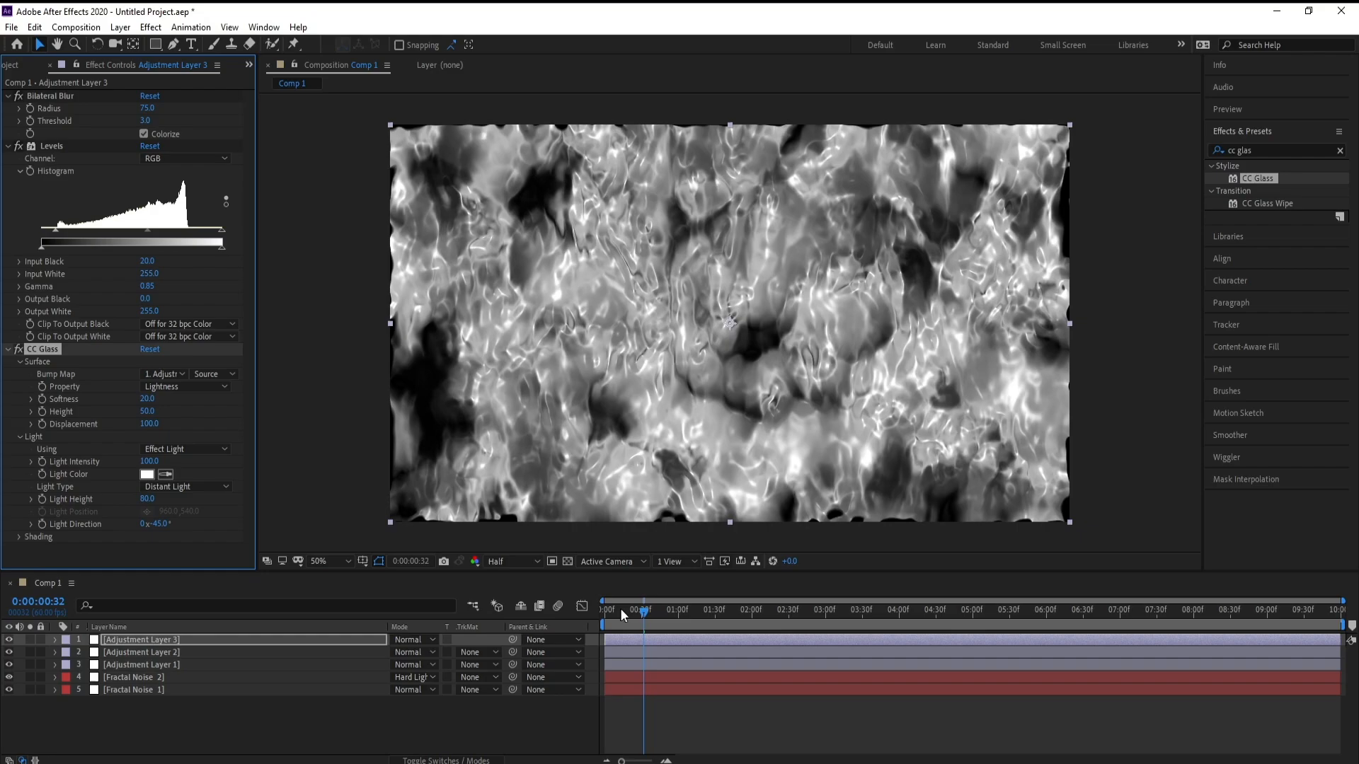
Step: Move the time indicator to about 1:03 and add a fourth adjustment layer at the top of the stack
click(682, 617)
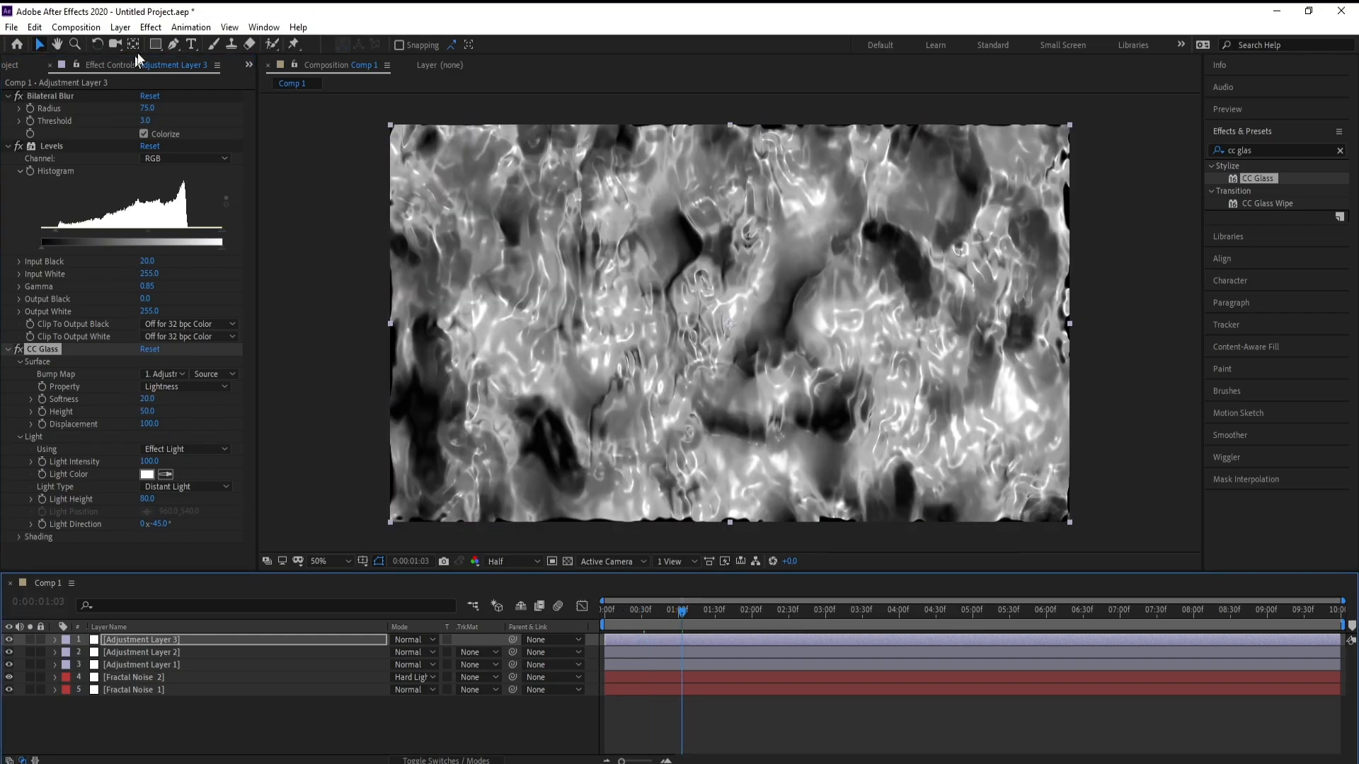
click(120, 27)
mouse_move(149, 45)
click(393, 150)
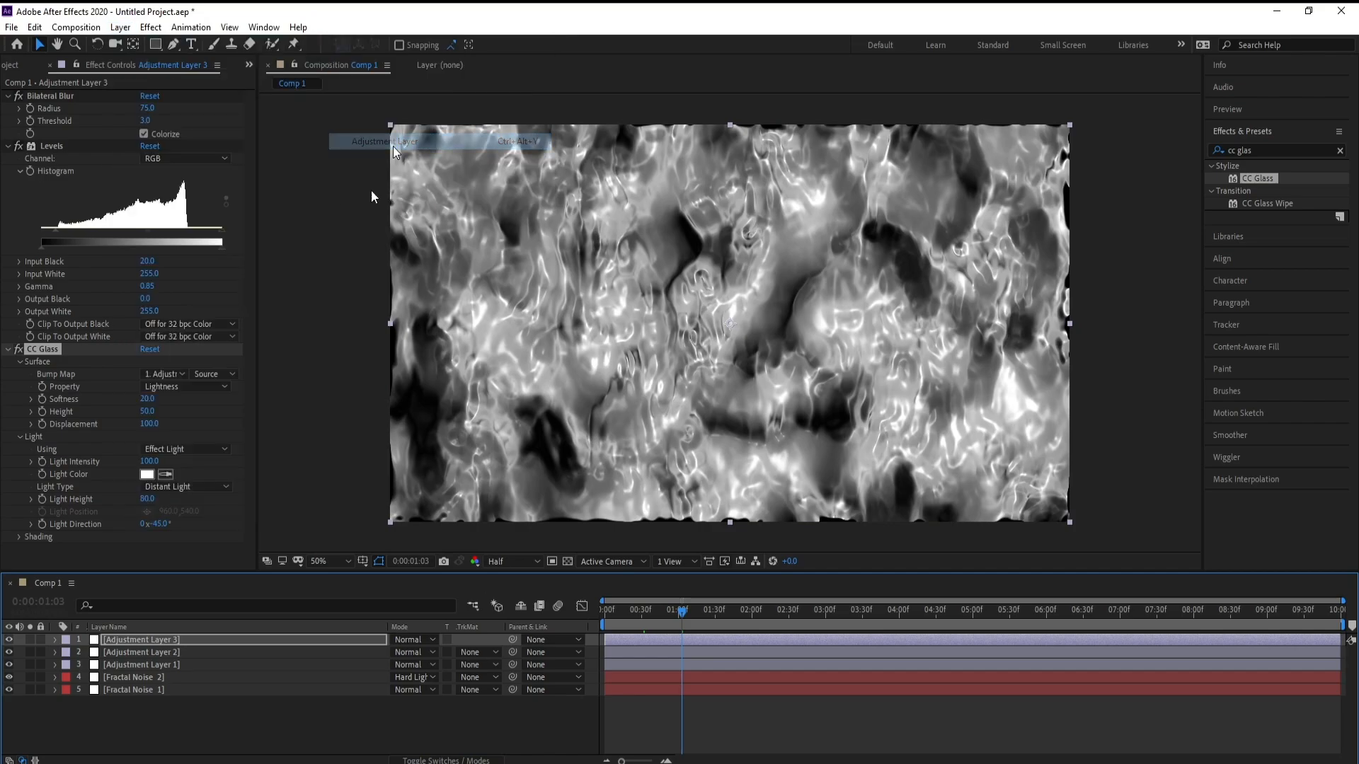
Step: Apply the Hue/Saturation color correction effect to the fourth adjustment layer
click(150, 27)
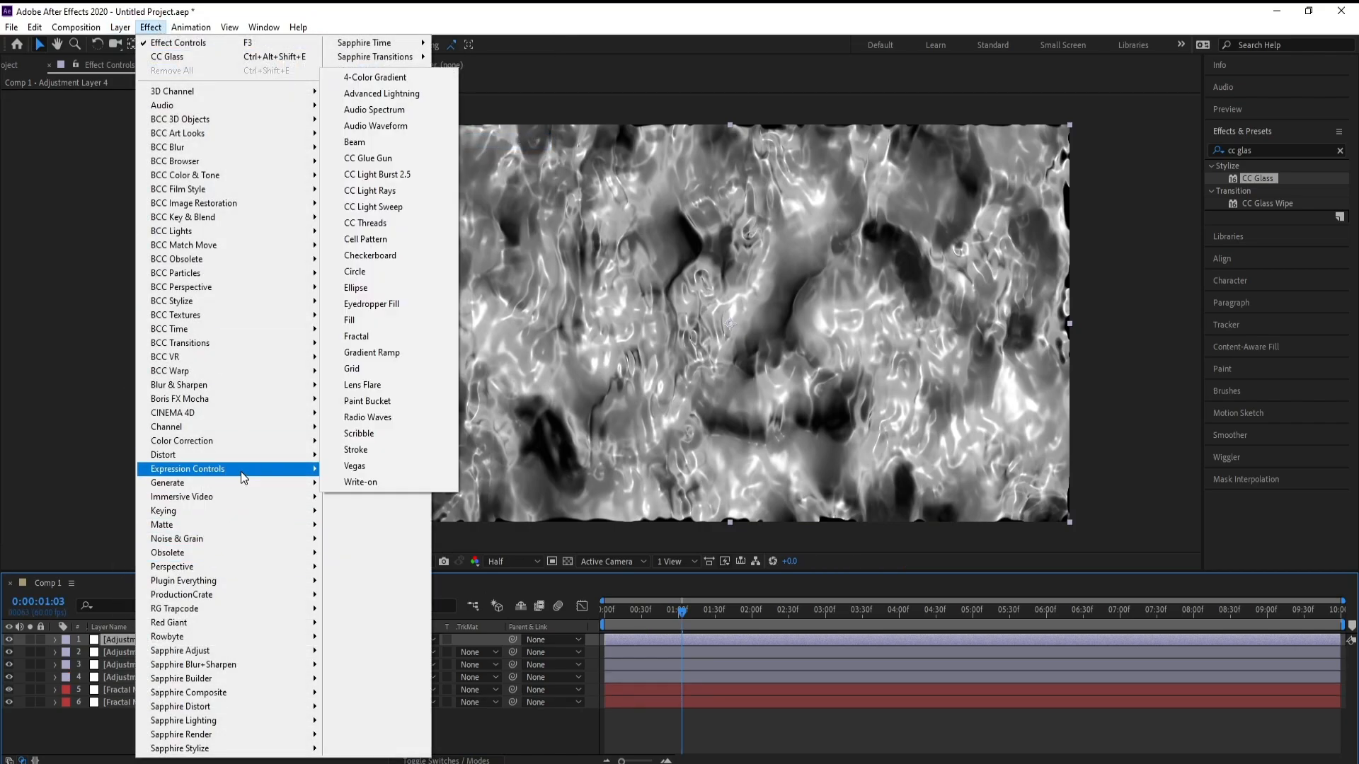
mouse_move(241, 471)
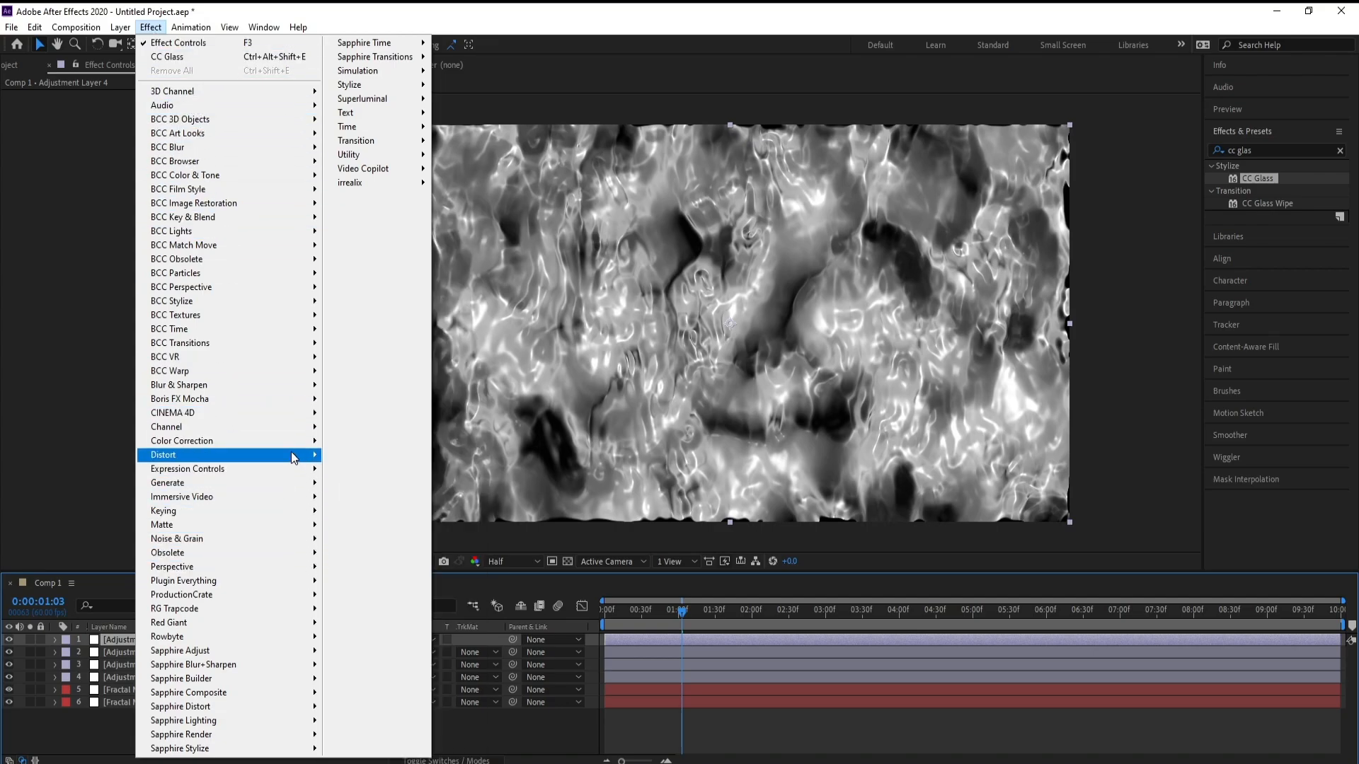
mouse_move(297, 442)
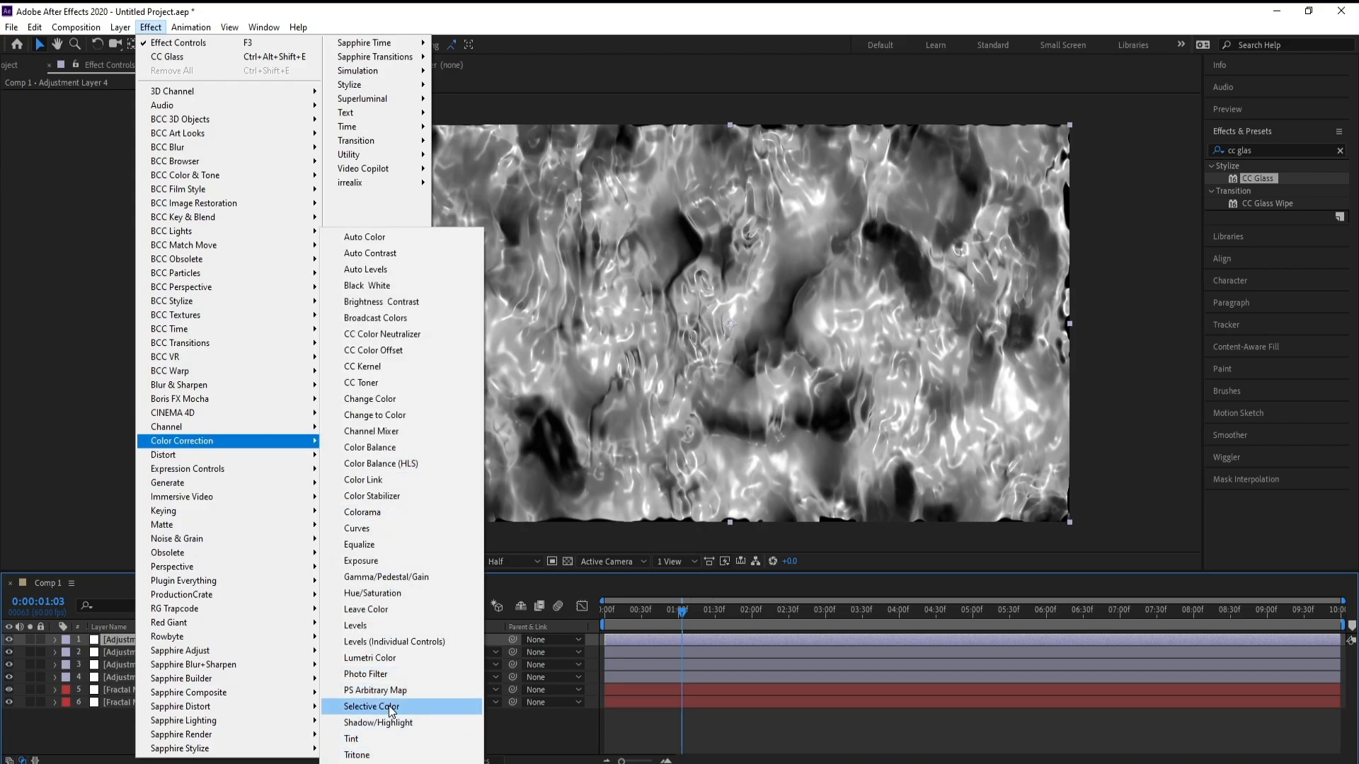
click(388, 593)
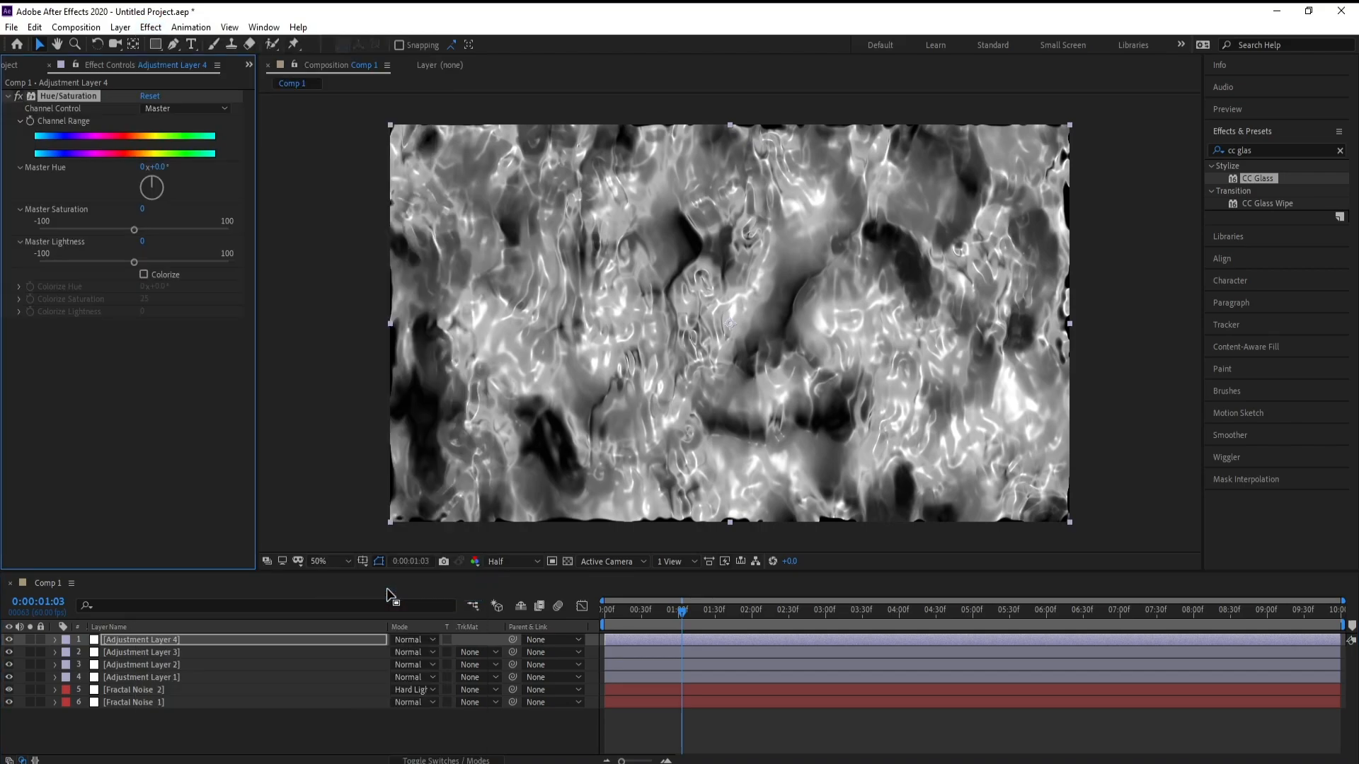
Step: Enable Colorize in Hue/Saturation and set the Colorize Hue to 200°
click(144, 274)
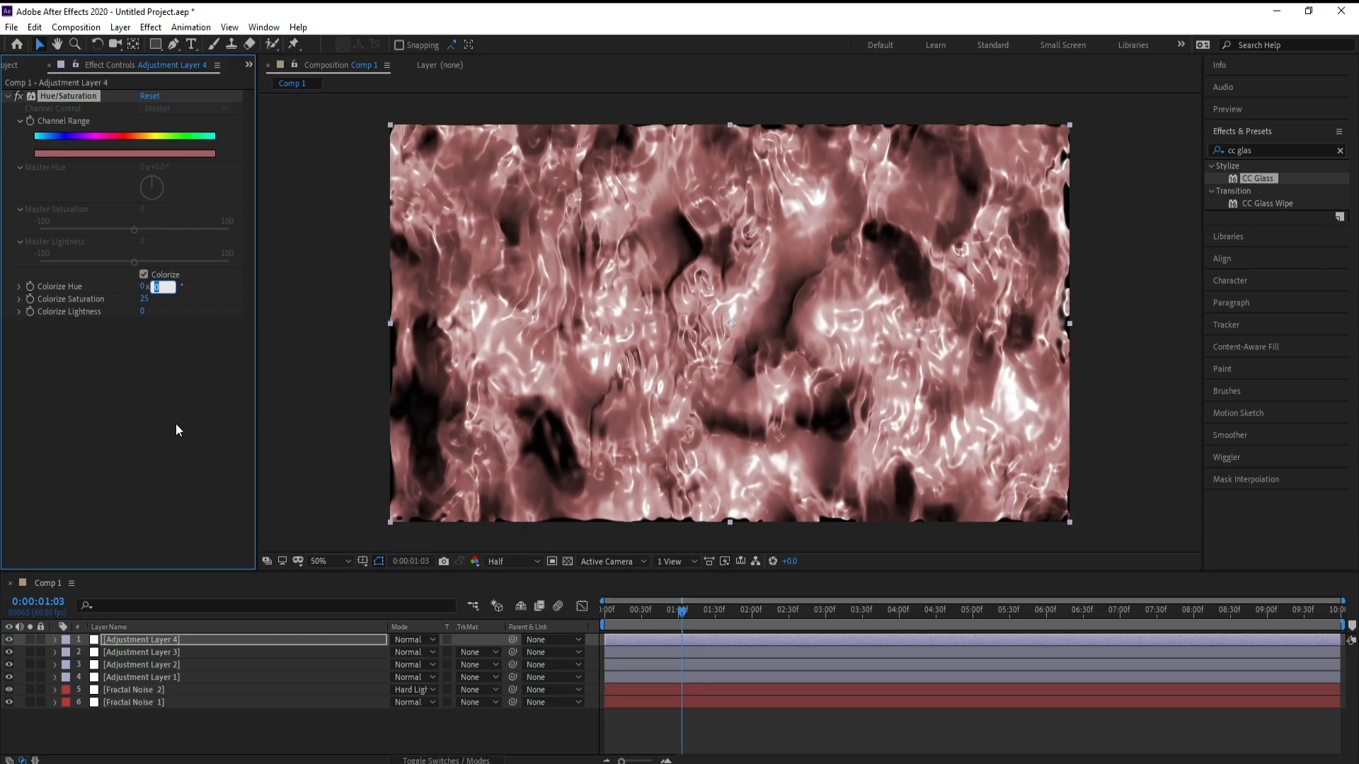
text(200)
key(Return)
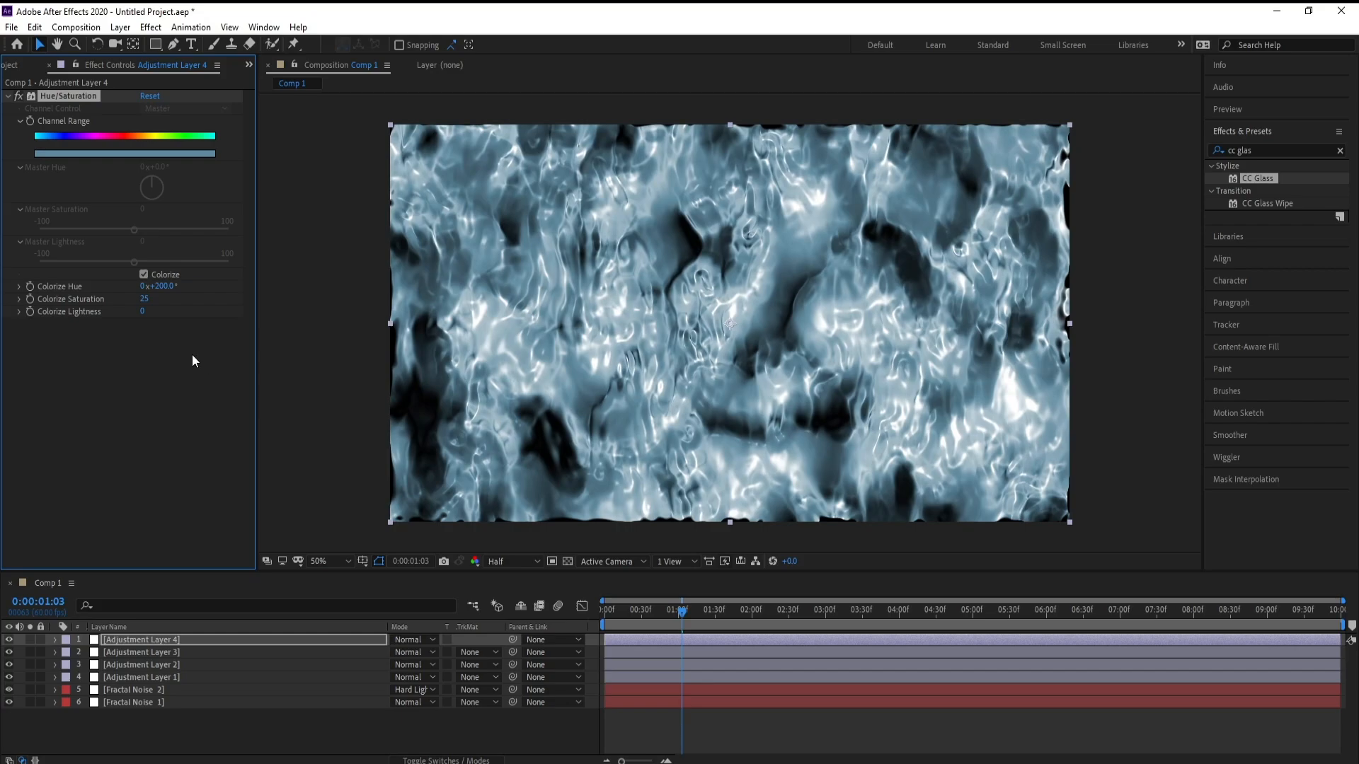
Step: Set the Colorize Saturation to 100 and the Colorize Lightness to 25
click(144, 299)
text(100)
key(Return)
click(145, 311)
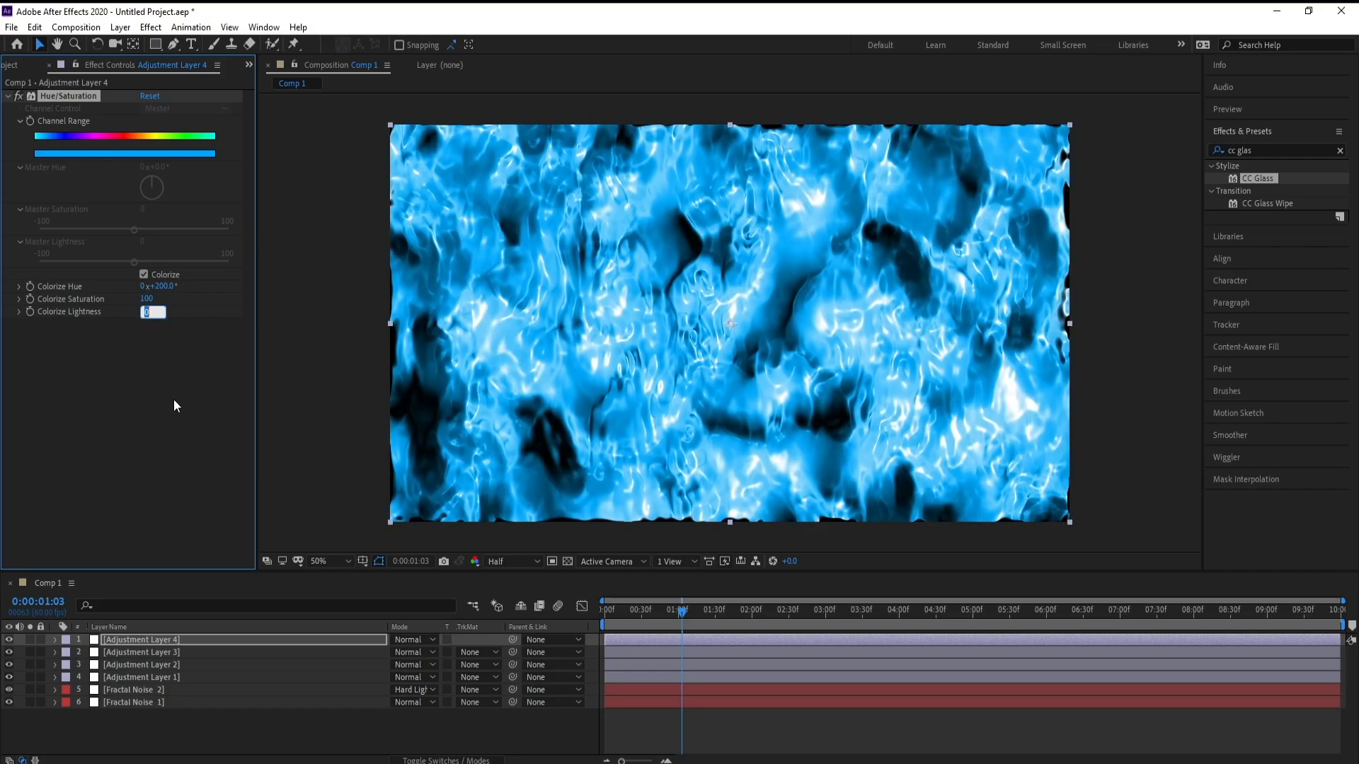
text(25)
click(153, 388)
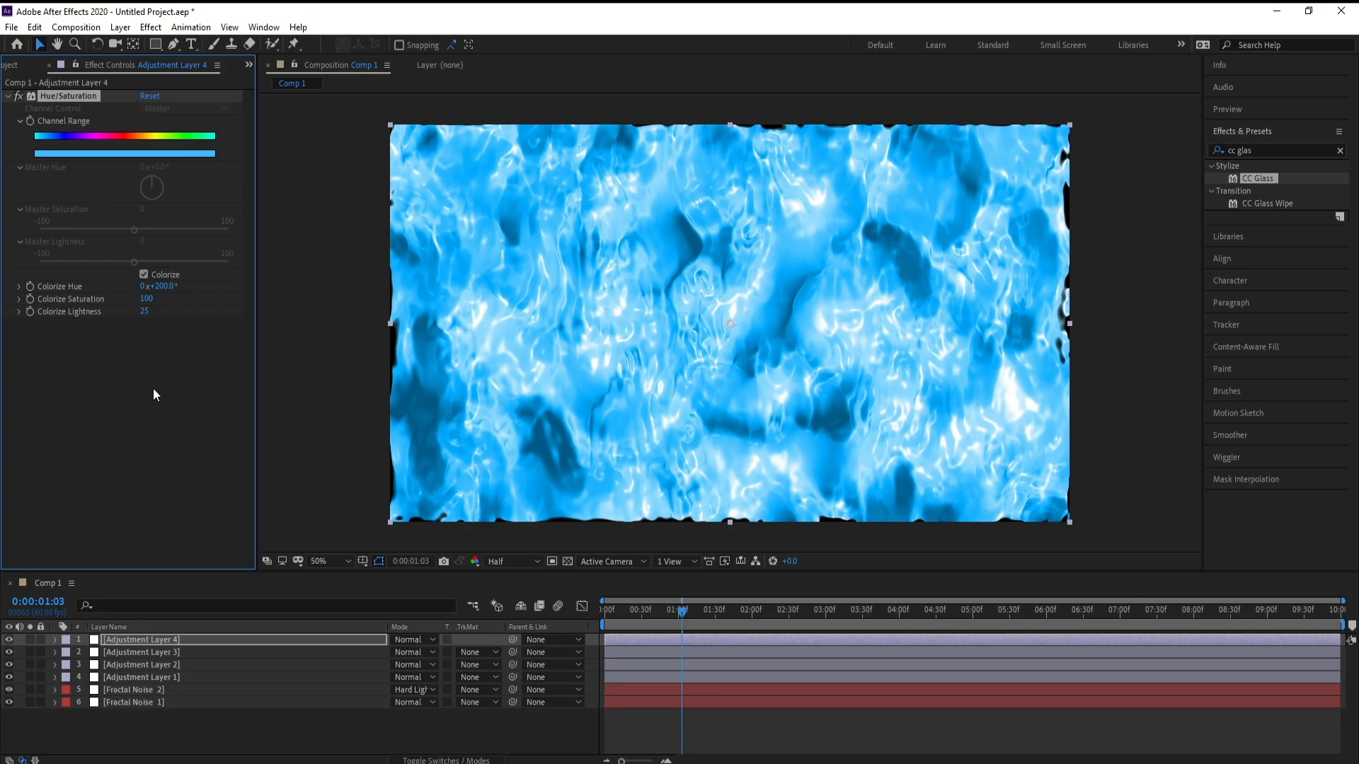
Step: Select all layers and pre-compose them into a new composition named Water
click(130, 705)
shift+click(150, 642)
right_click(150, 643)
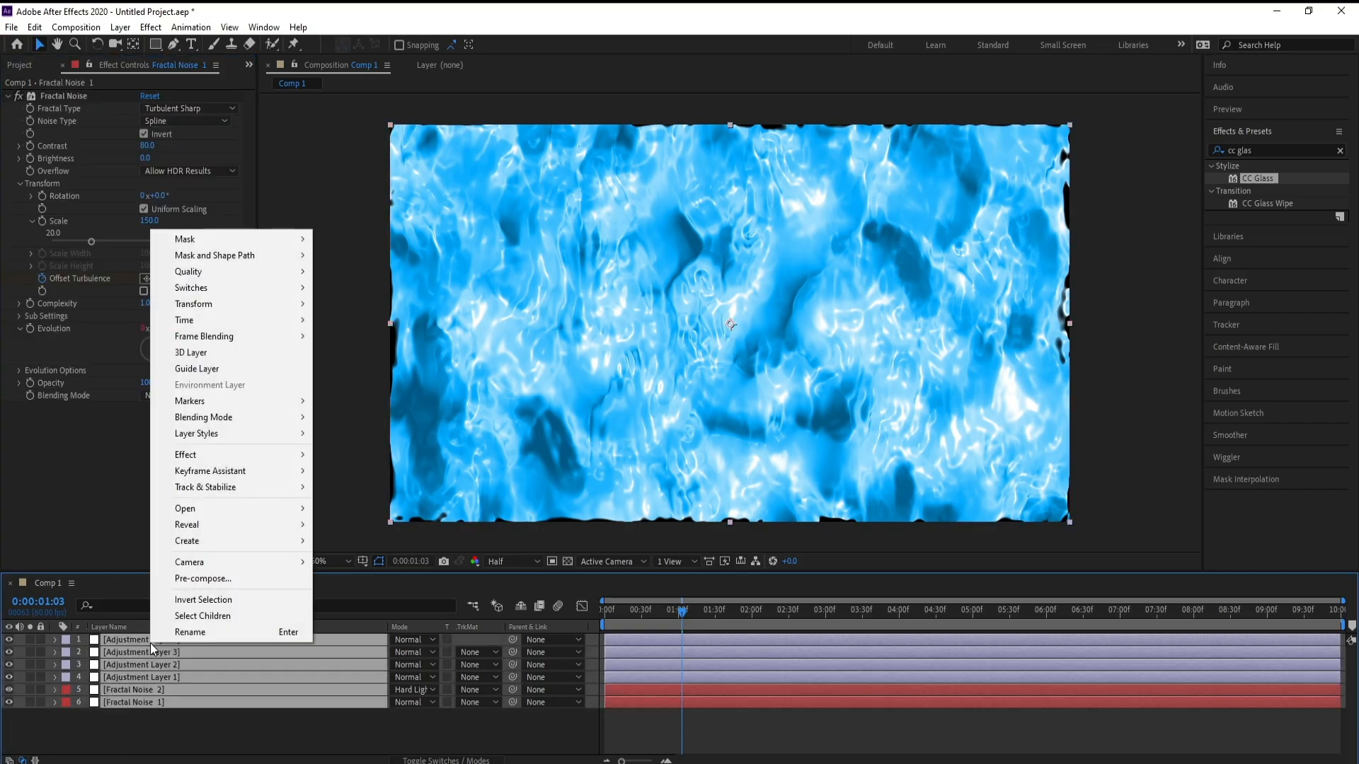
click(202, 579)
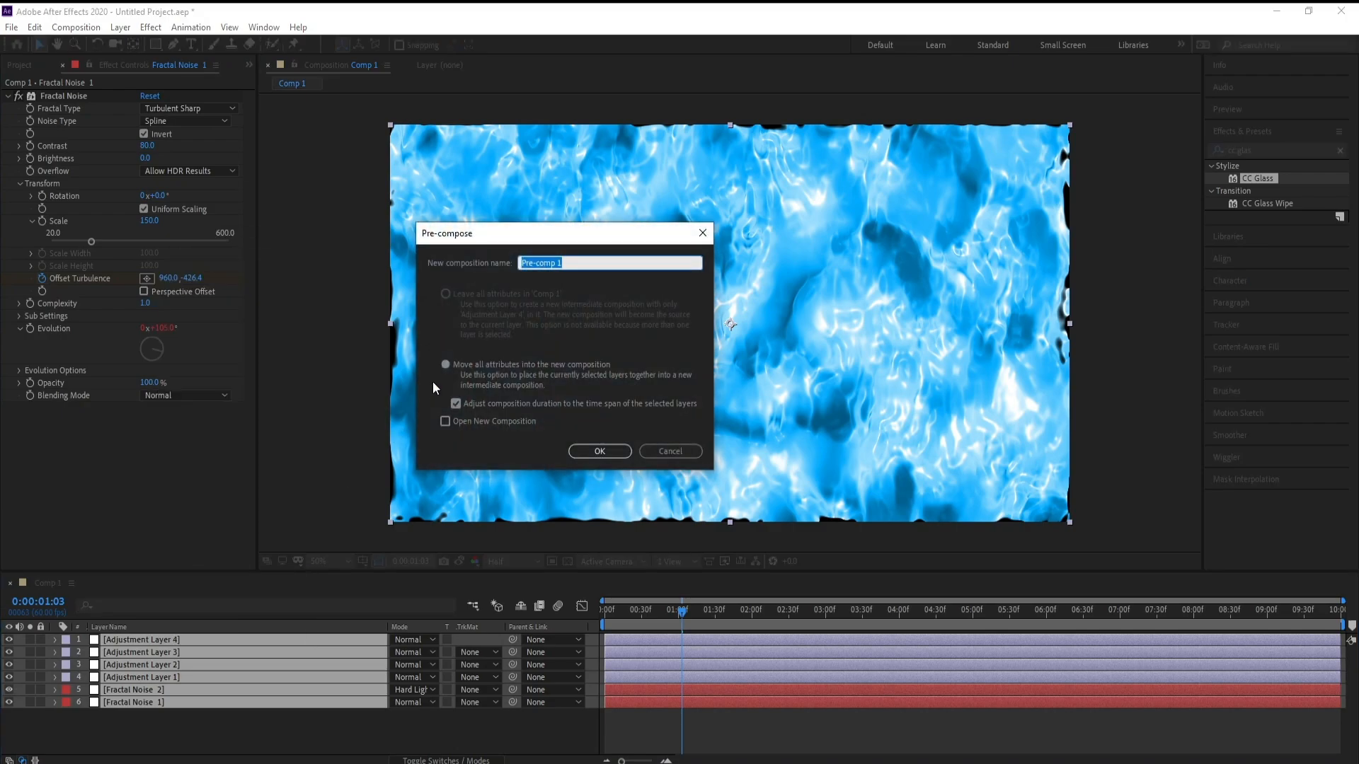
text(Water)
key(Return)
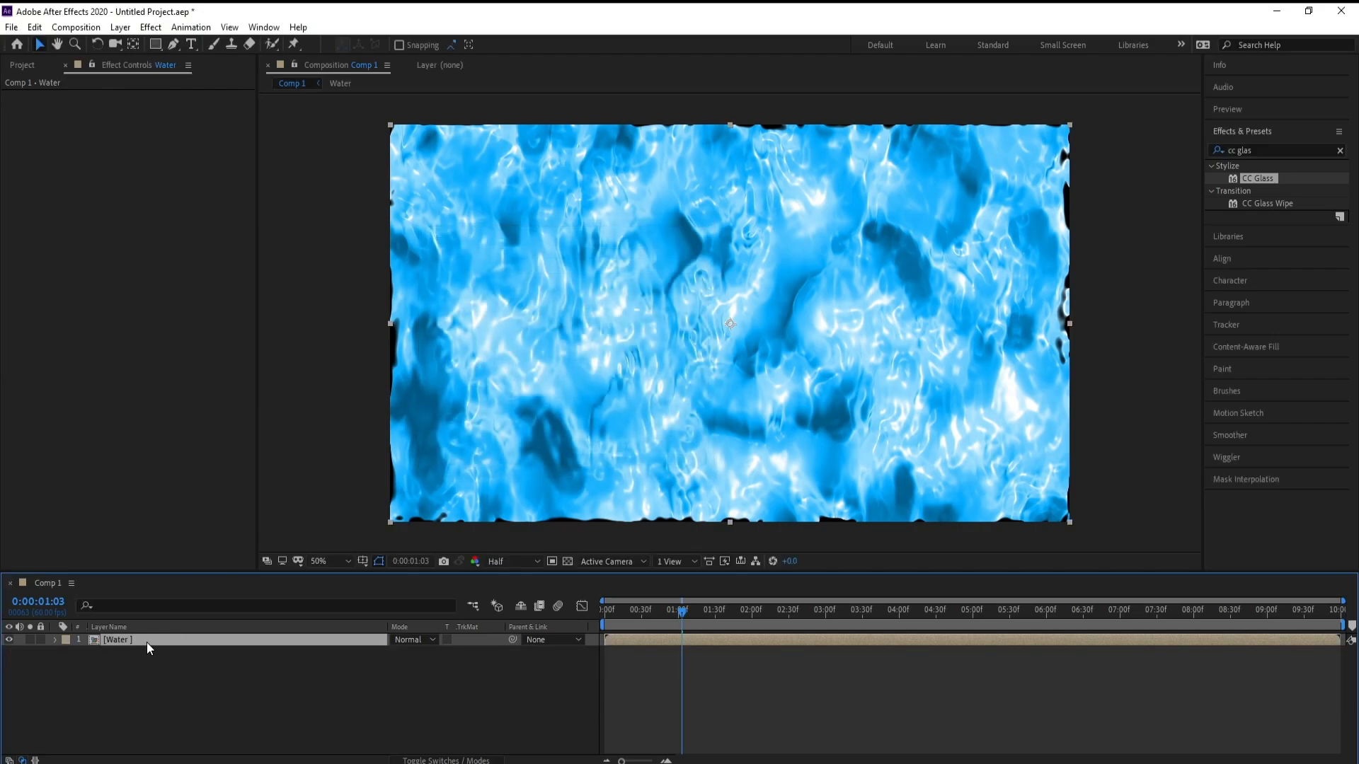
Step: Scale the Water pre-comp layer up to 110%
key(s)
drag(417, 652, 421, 655)
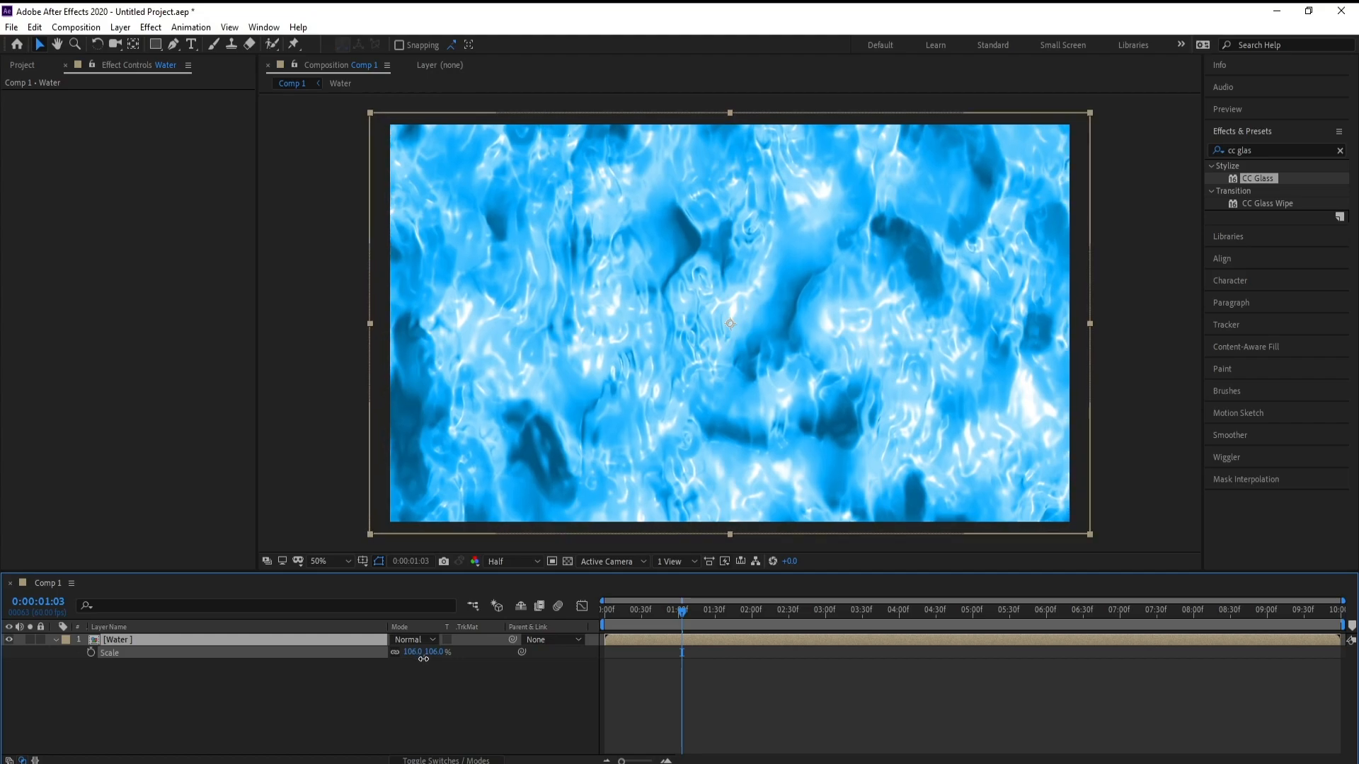
drag(420, 656, 427, 660)
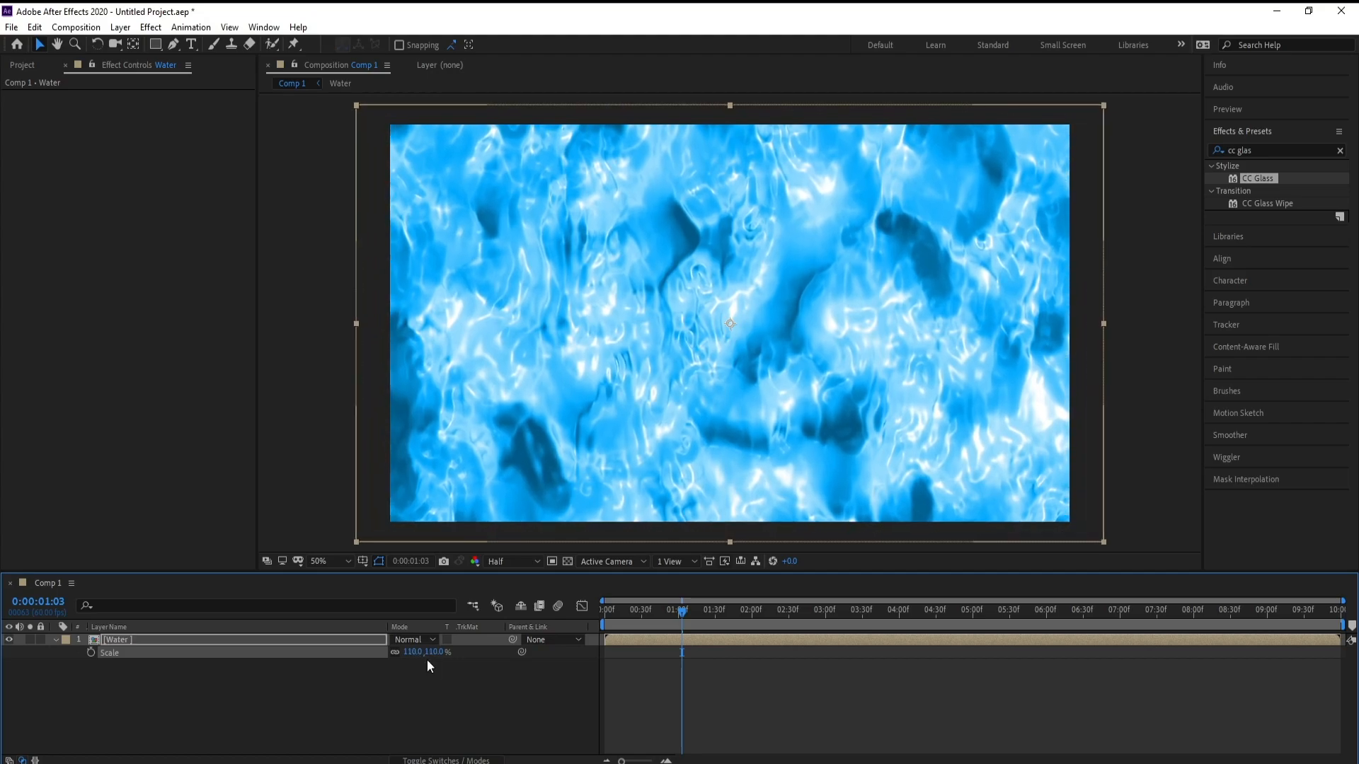
click(201, 639)
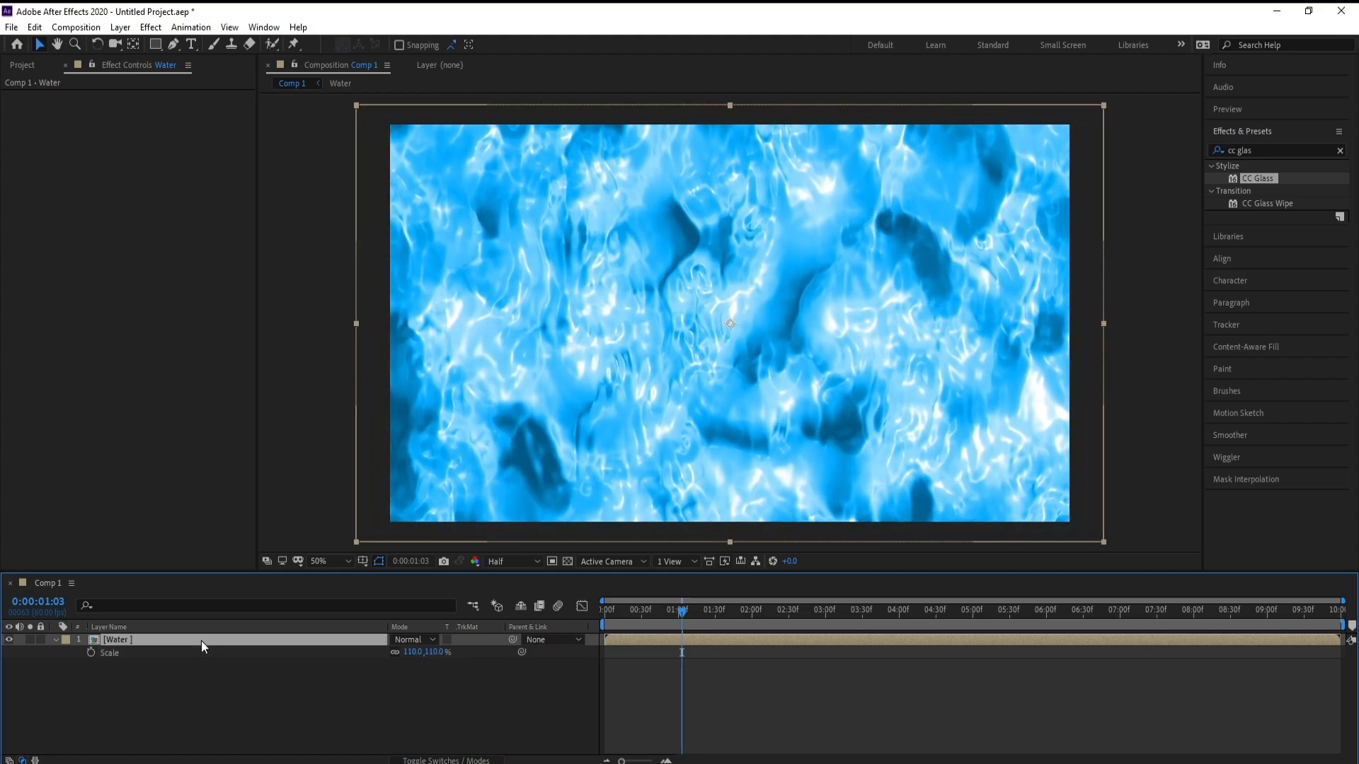
Step: Add a new adjustment layer above the Water layer
click(121, 30)
mouse_move(151, 43)
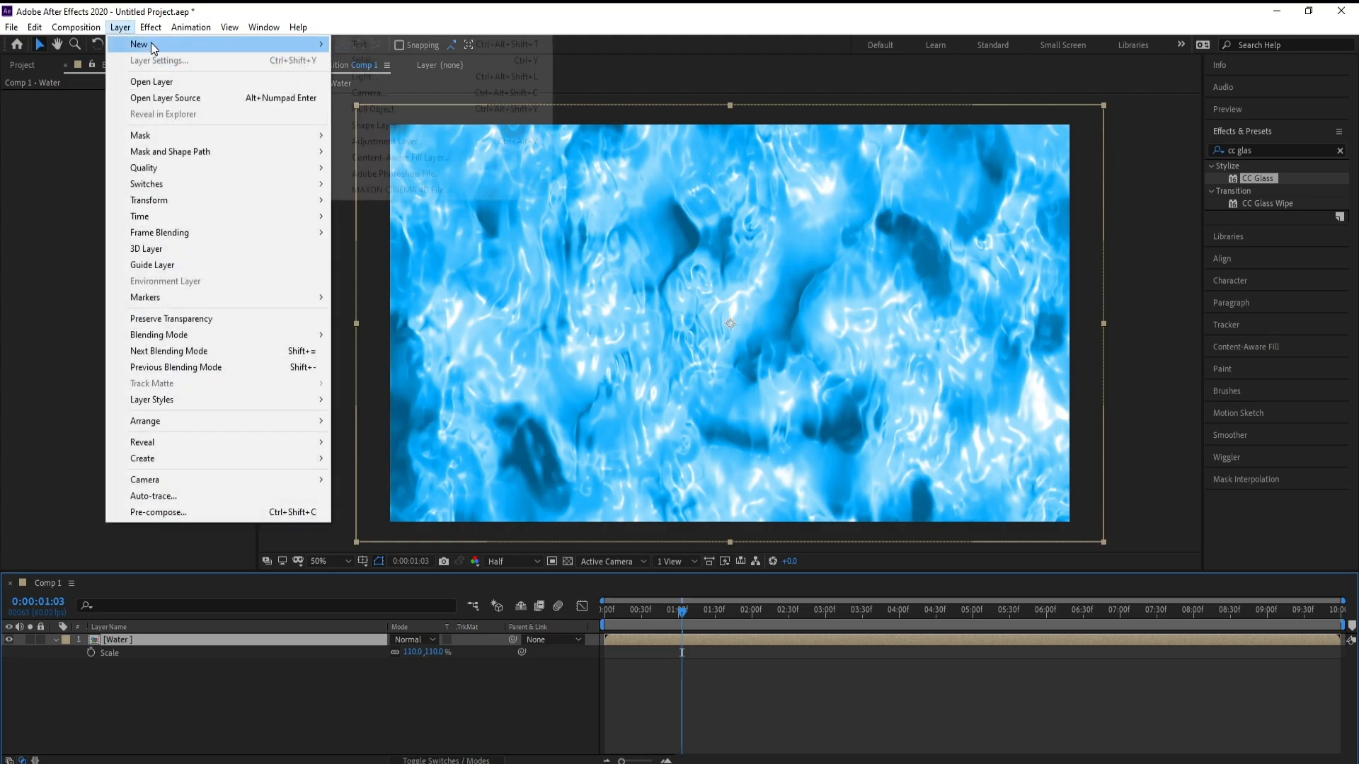
click(436, 145)
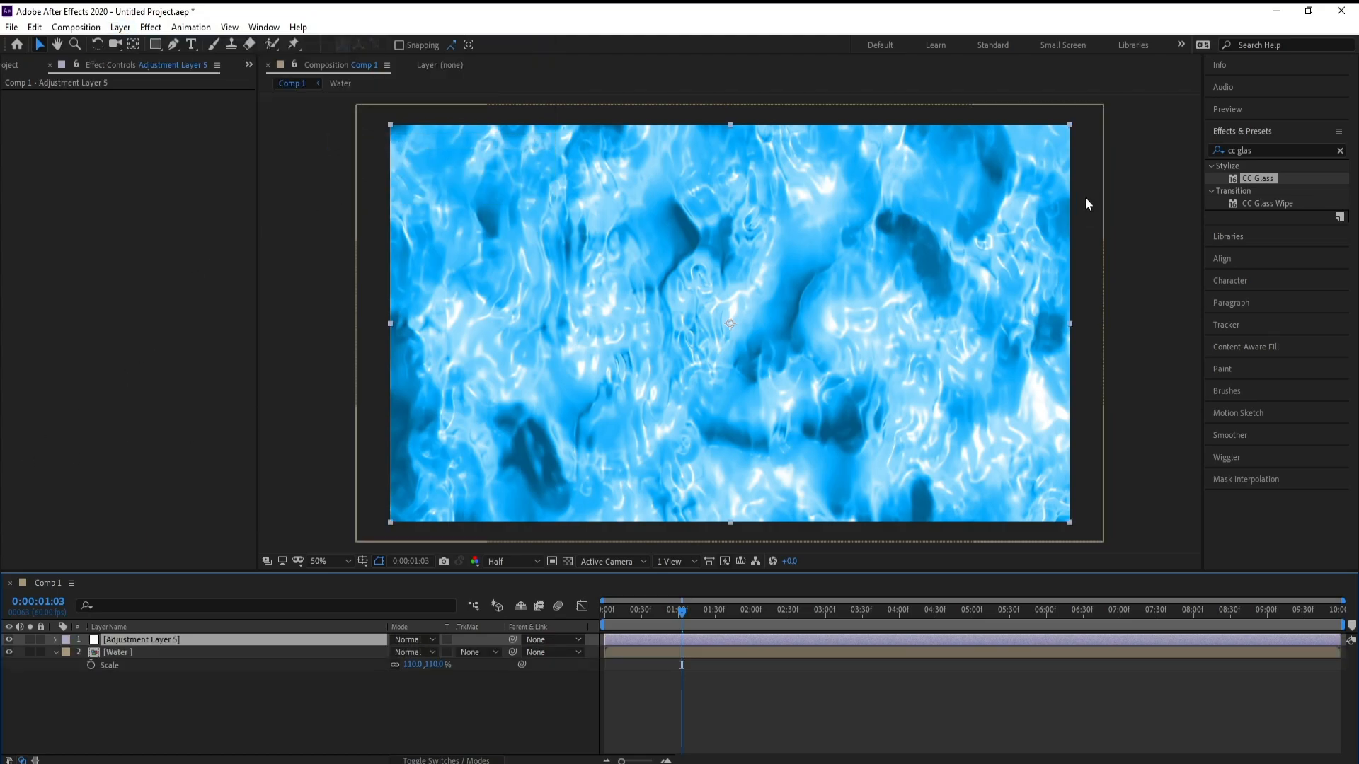
Step: Search the effects for caus and apply the Simulation Caustics effect to the new adjustment layer
click(1300, 152)
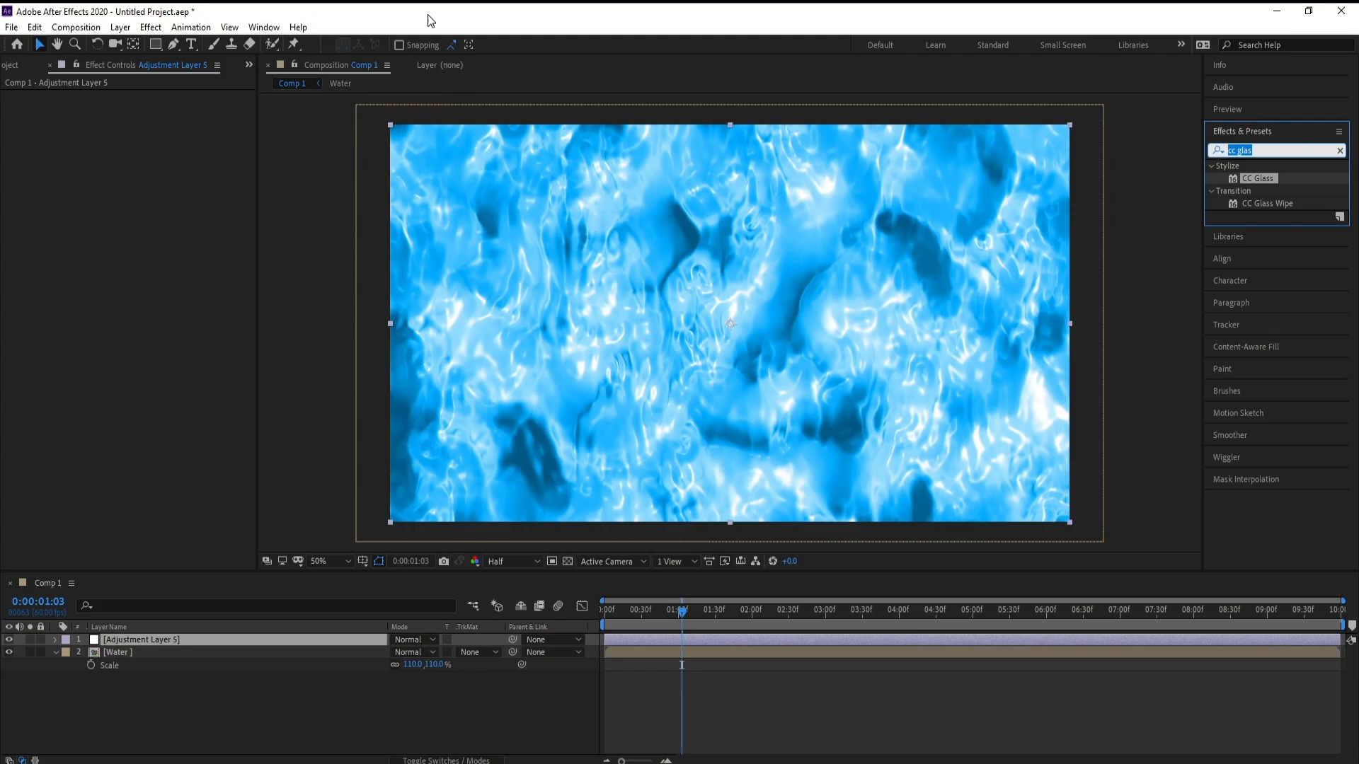
text(caus)
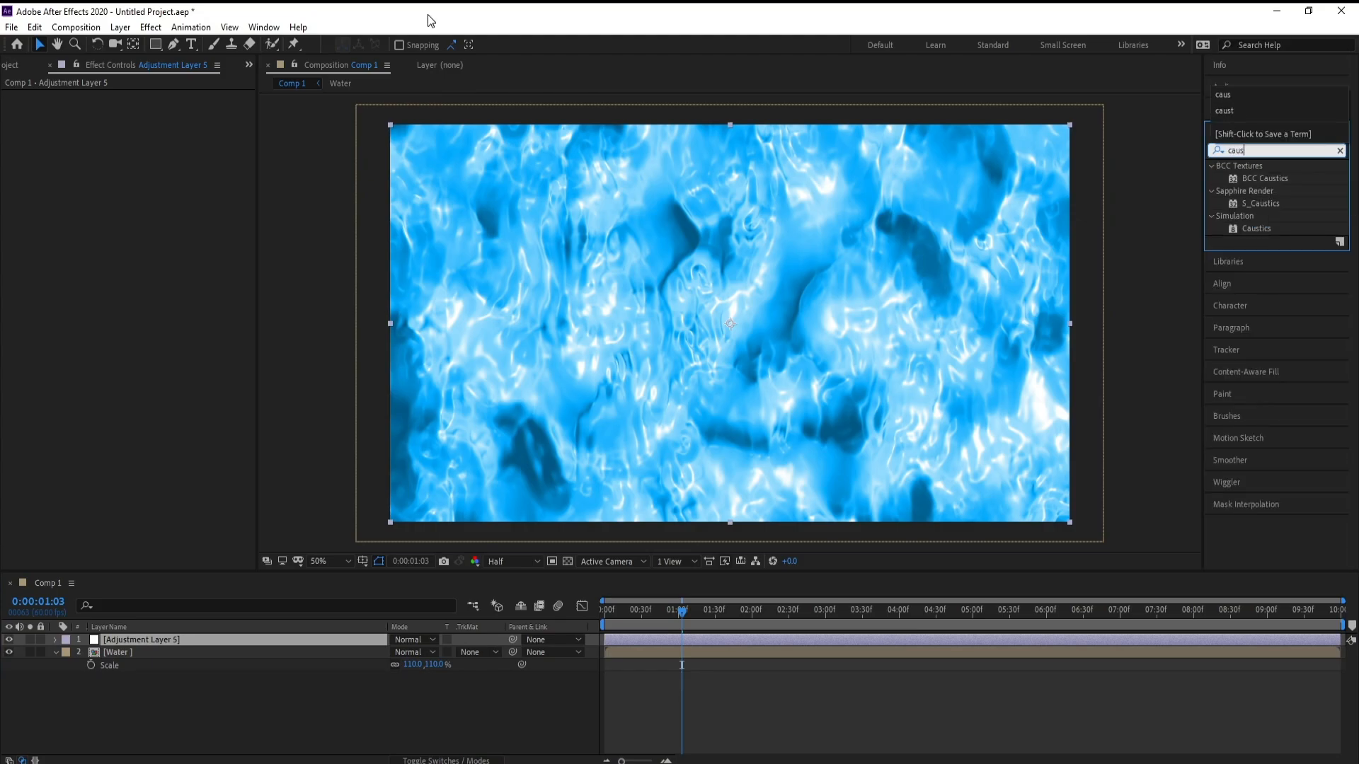
double_click(1249, 231)
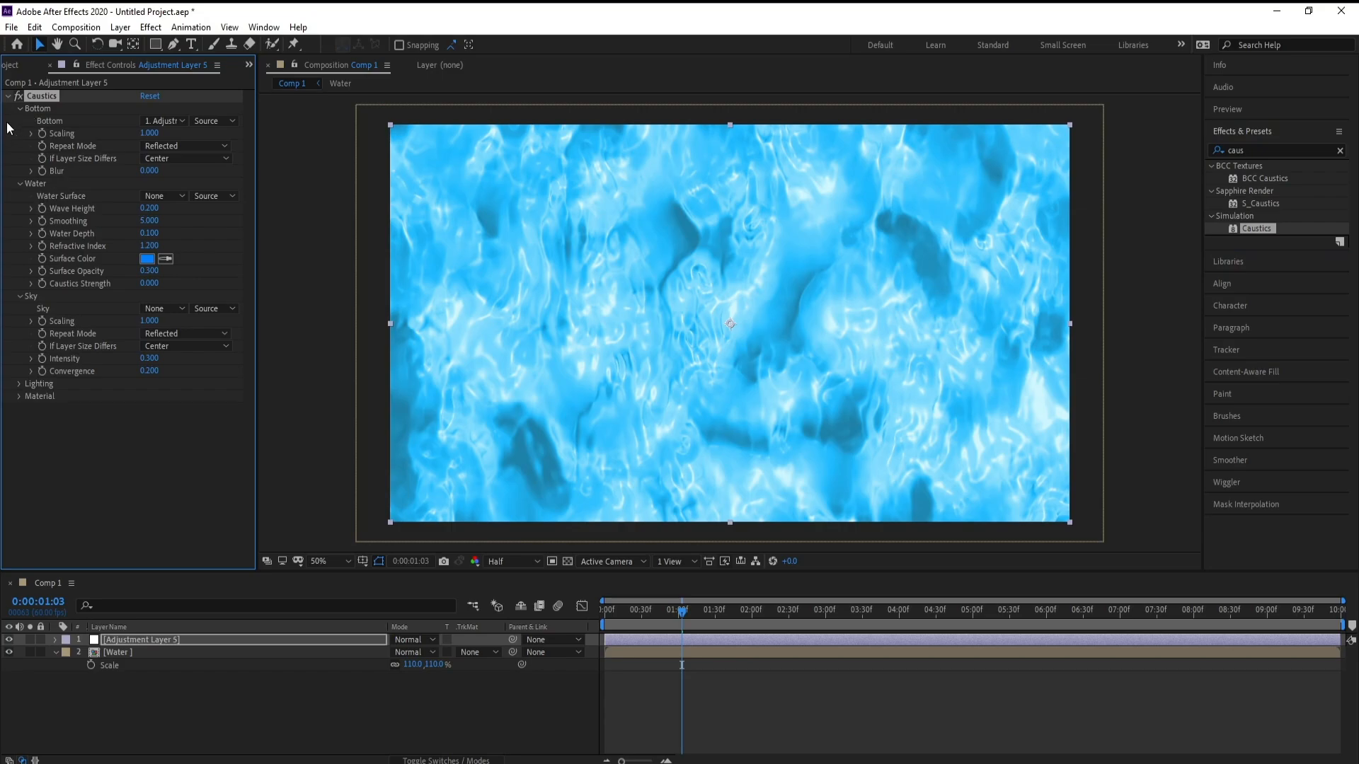
Step: Set the Caustics Bottom layer to Water and its Scaling to 1.5
click(177, 122)
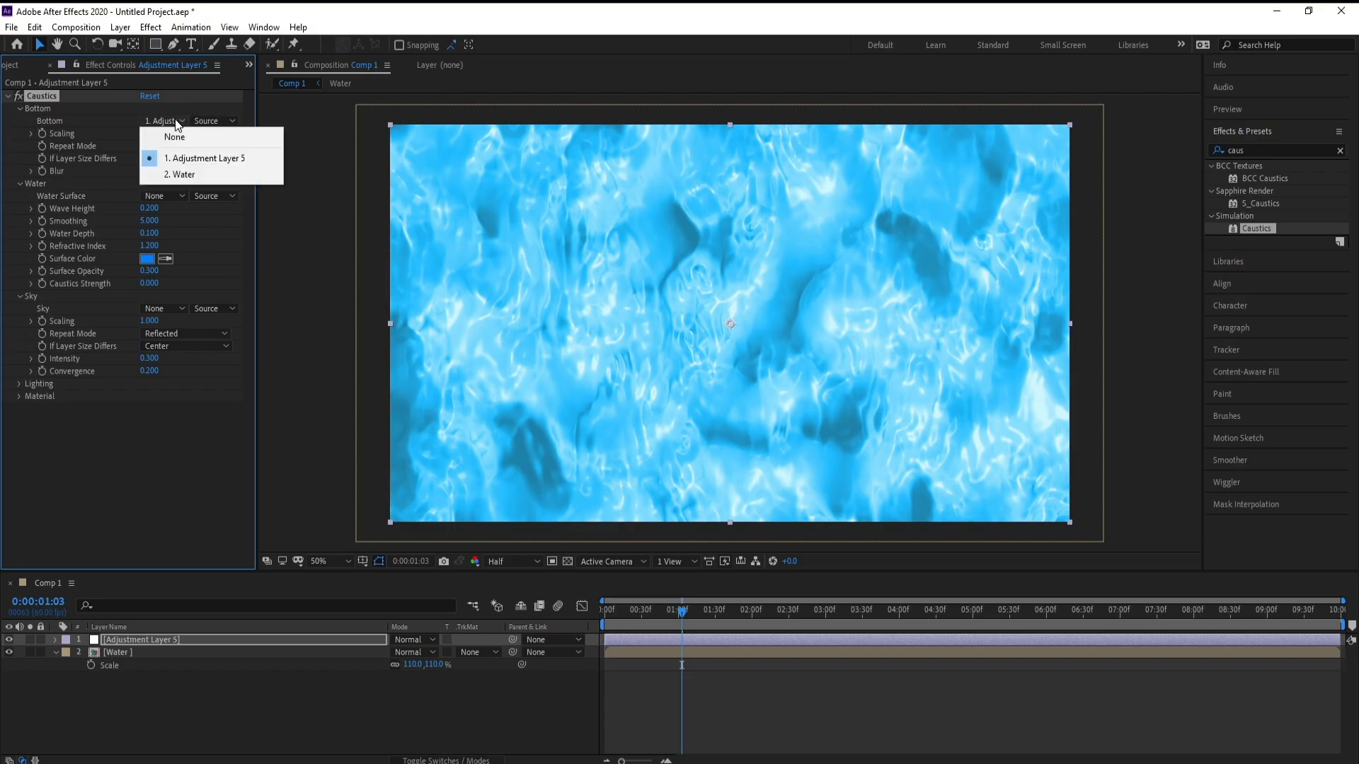
click(193, 173)
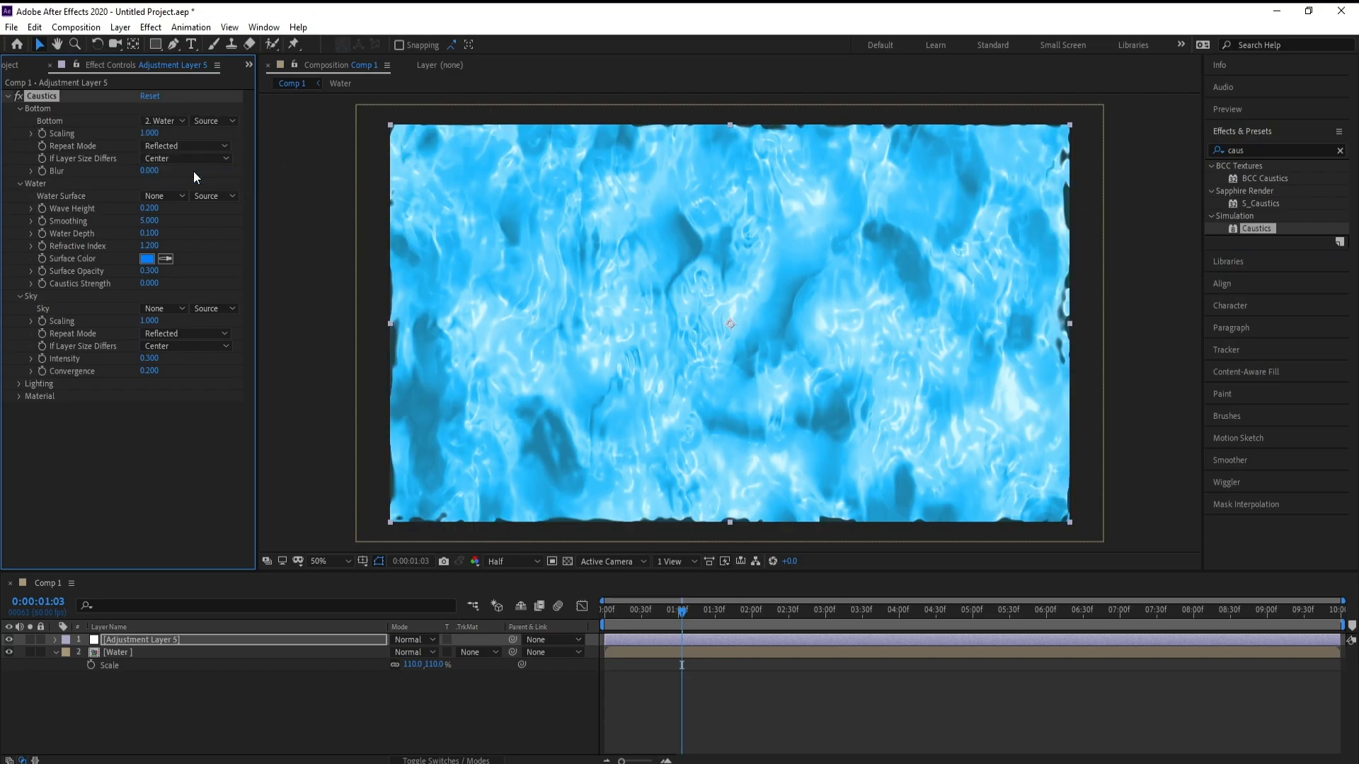
click(149, 133)
text(1.5)
key(Return)
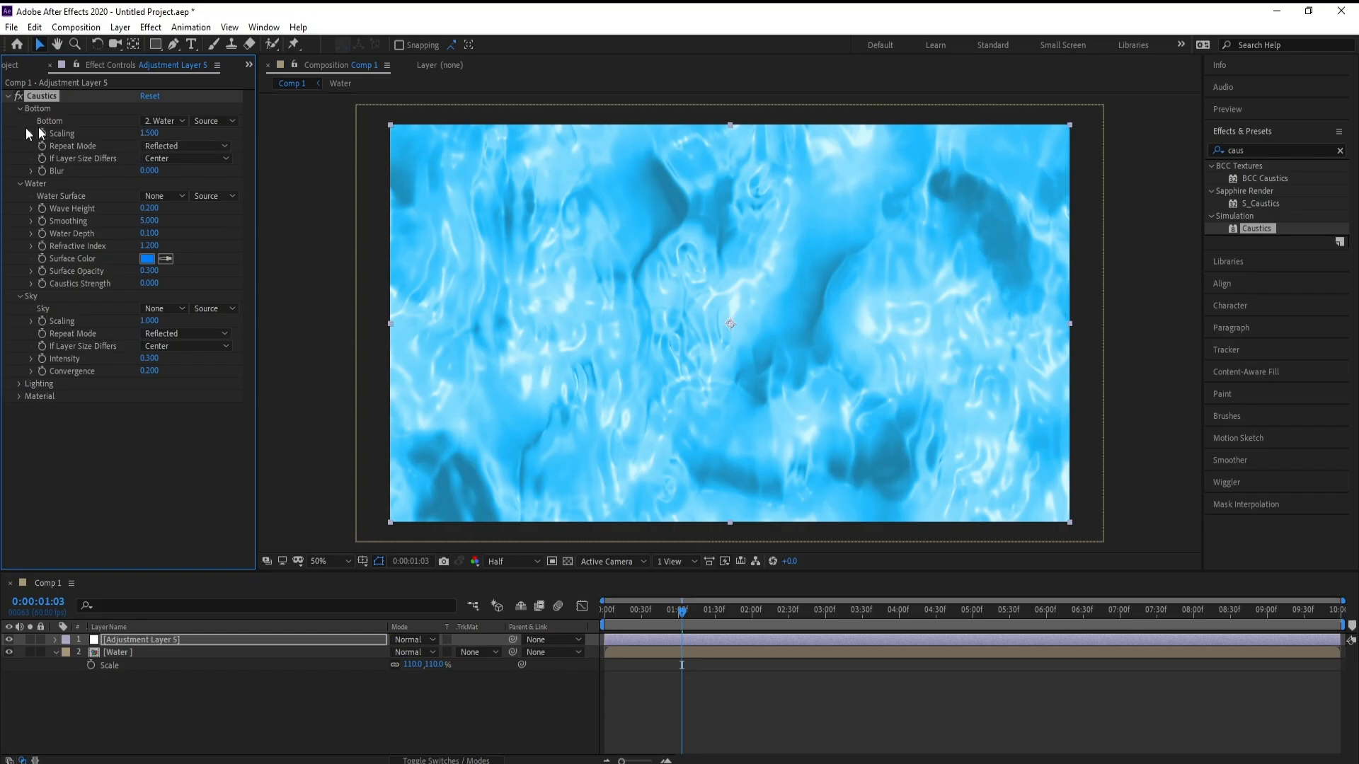
Step: Set the Caustics Water Surface layer to Water and the Wave Height to 0.4
click(158, 197)
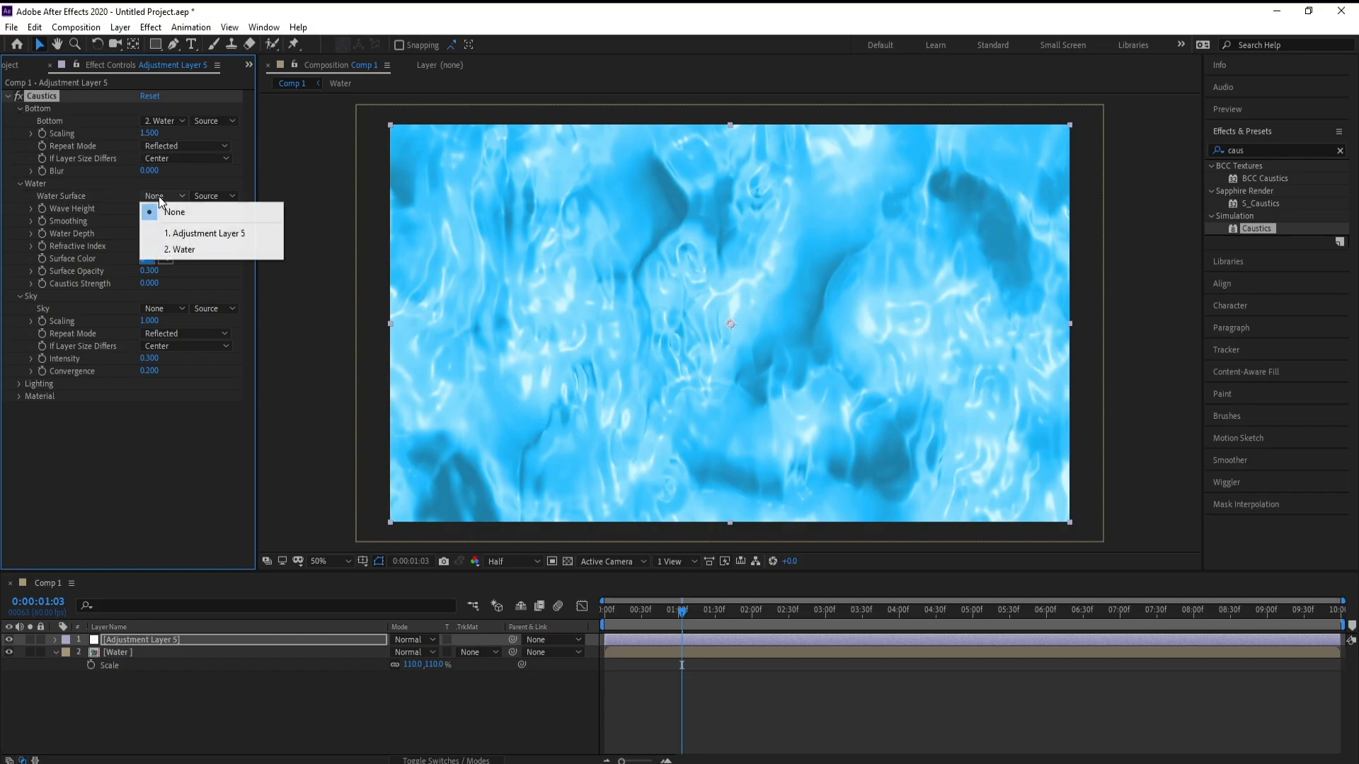
click(191, 249)
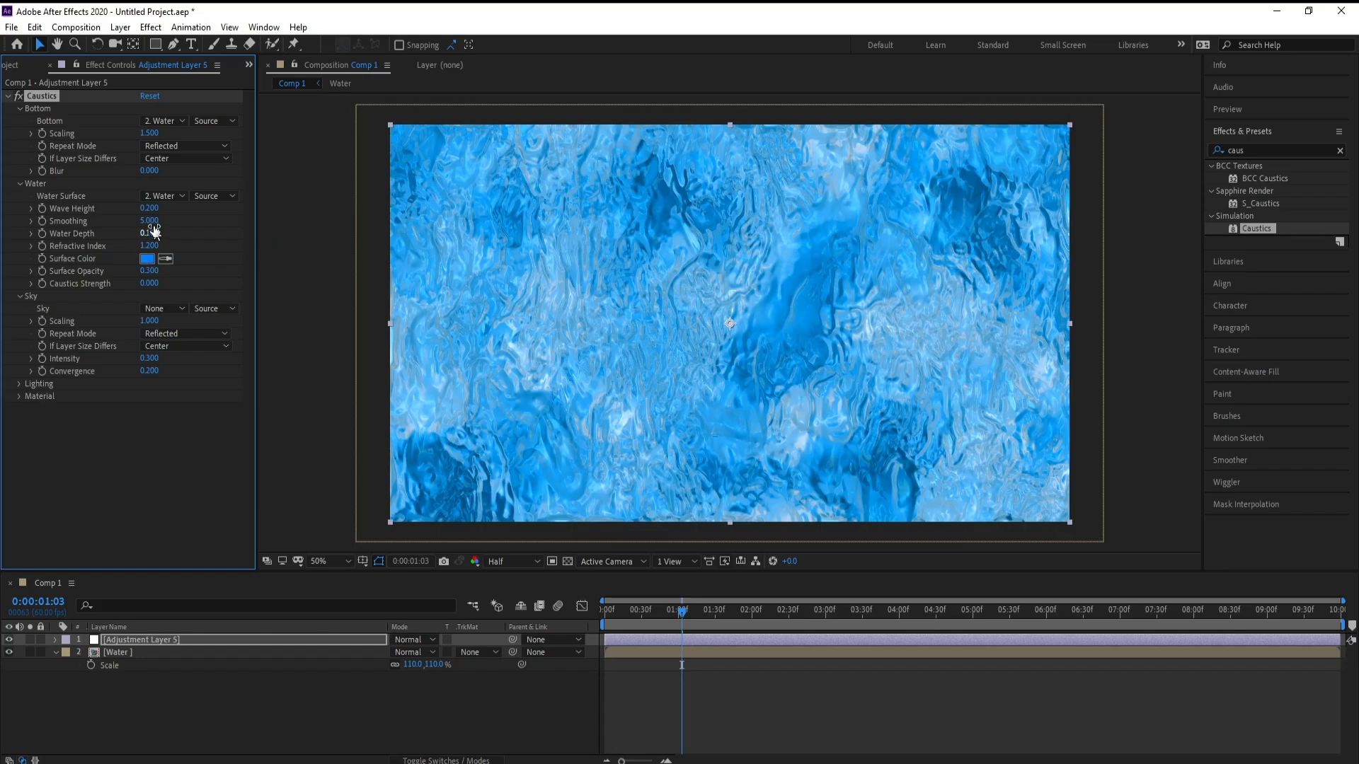
click(144, 209)
text(0.4)
key(Return)
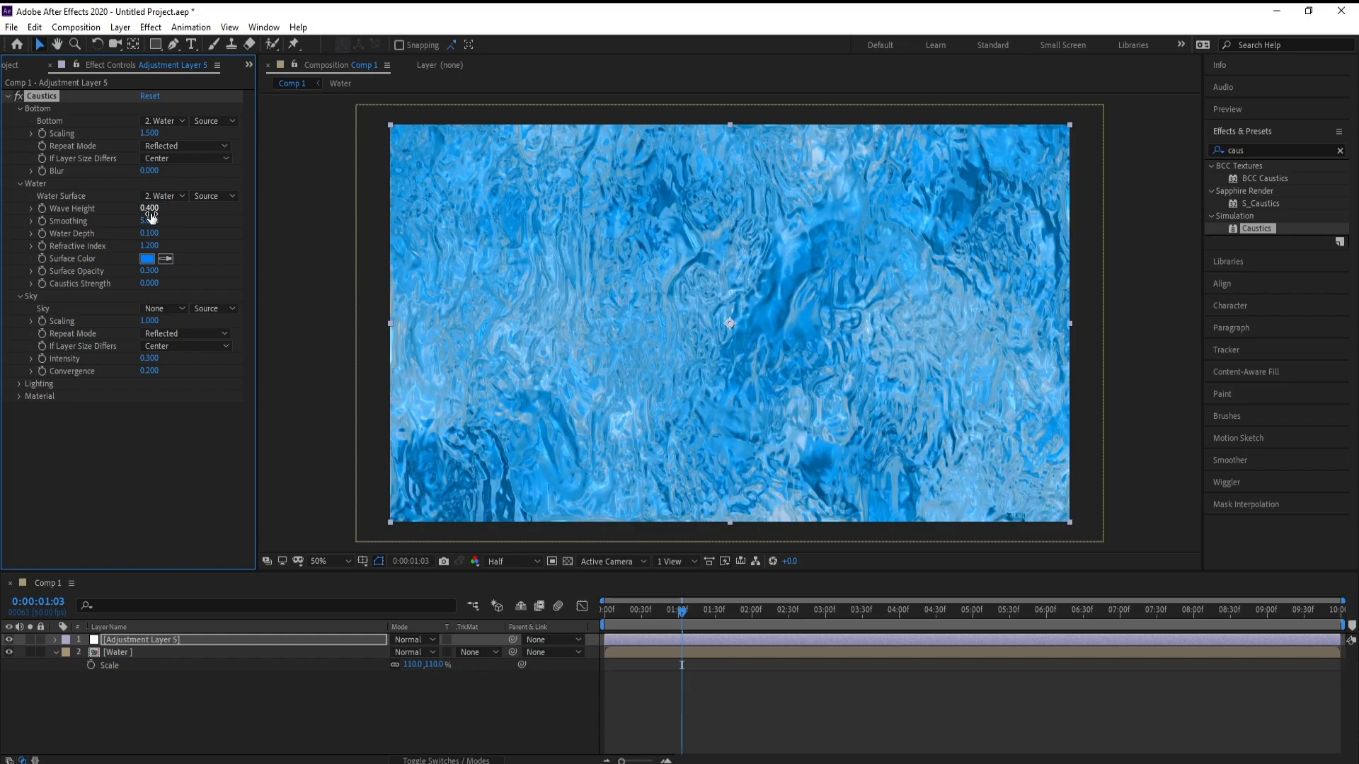
Step: Set the Caustics Water Smoothing to 25
drag(150, 220, 308, 227)
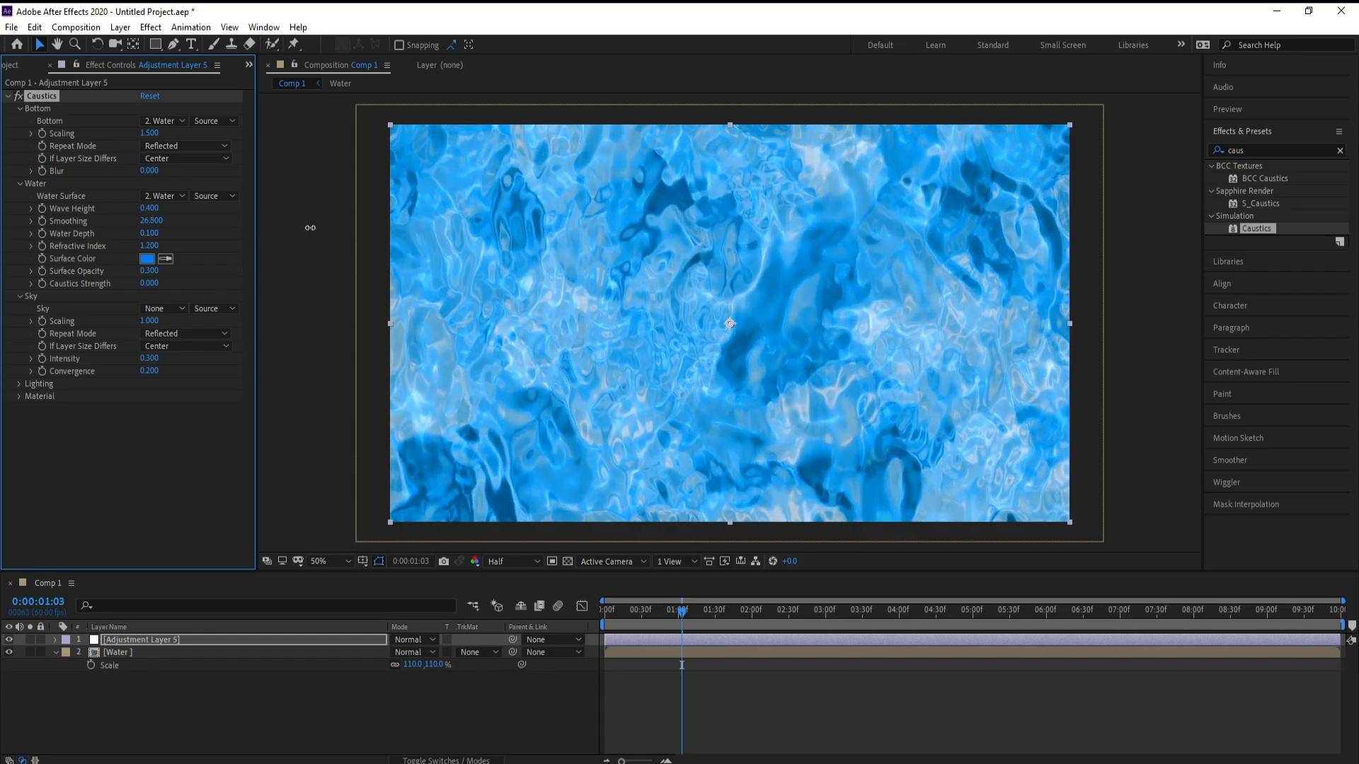
click(152, 222)
text(2)
key(Return)
click(154, 220)
text(20)
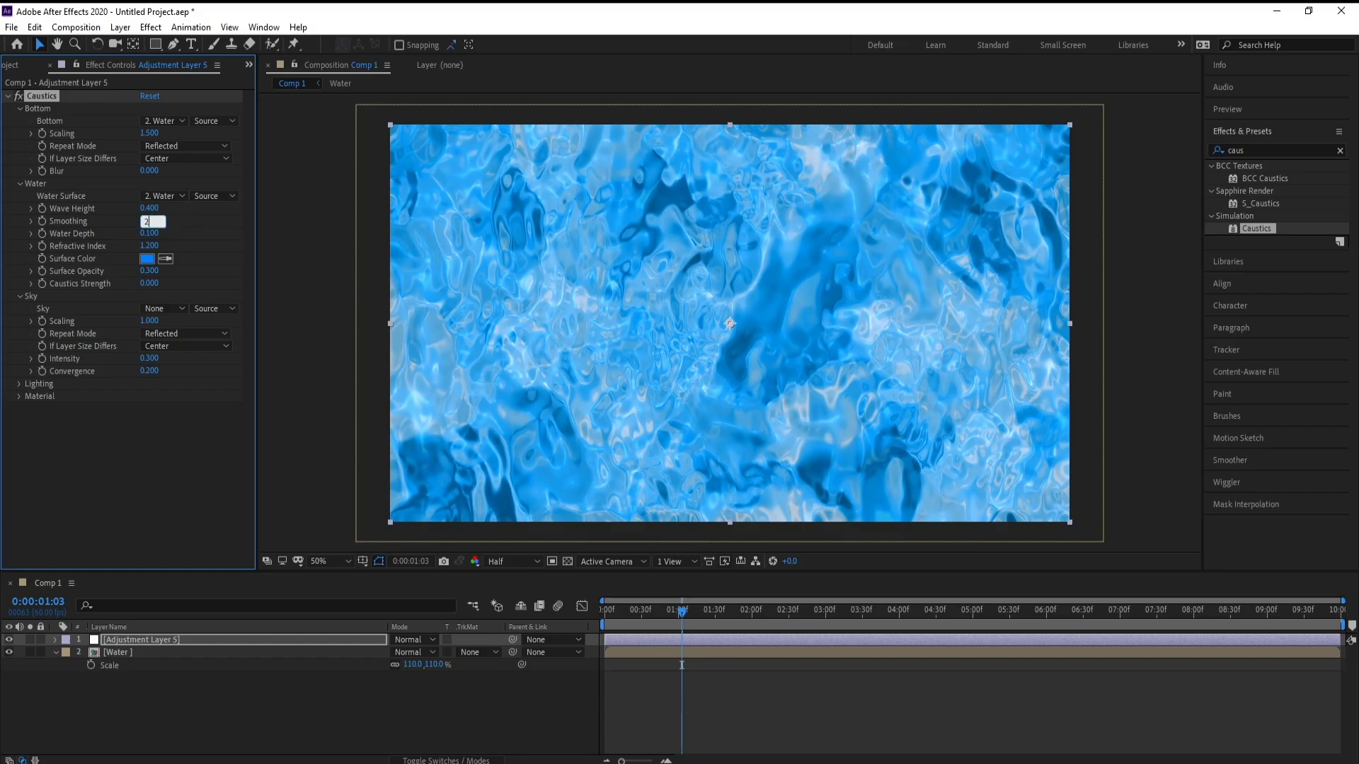
key(Return)
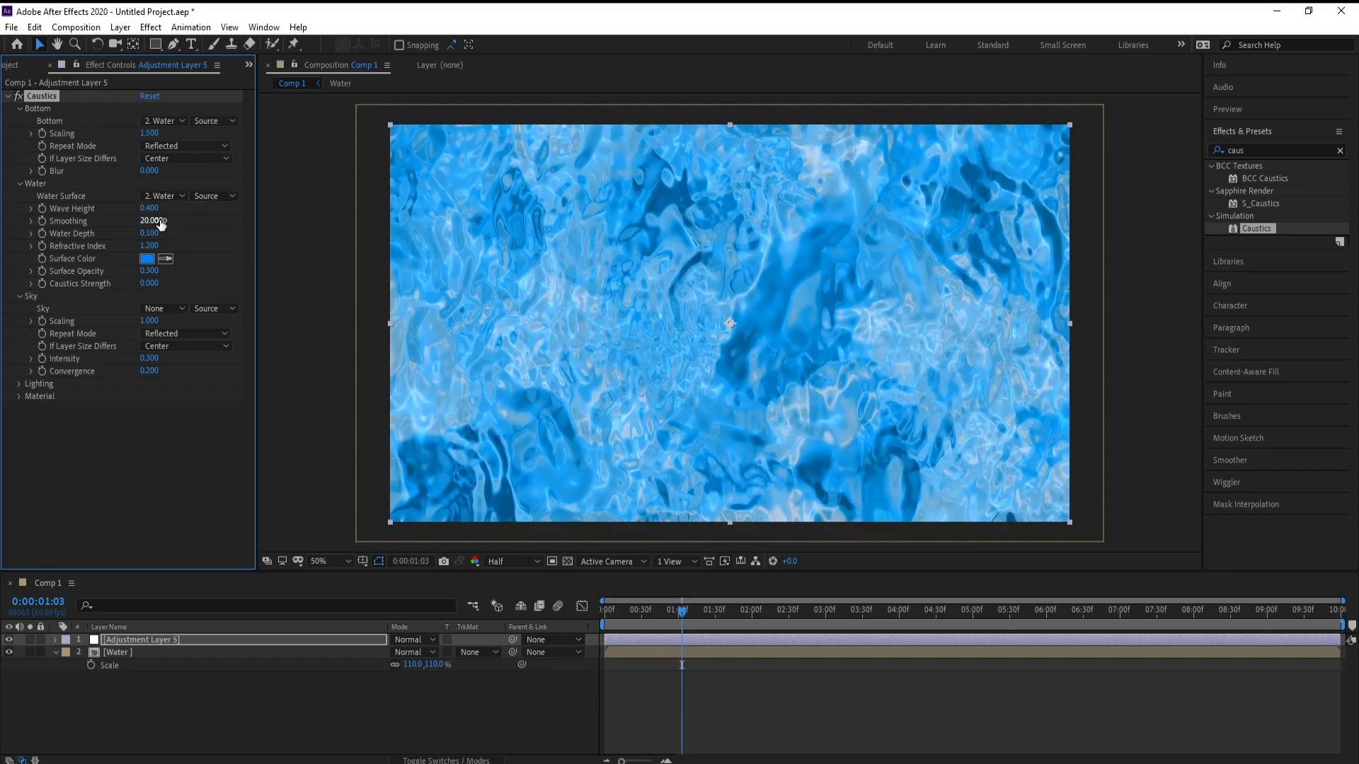
click(153, 221)
text(25)
key(Return)
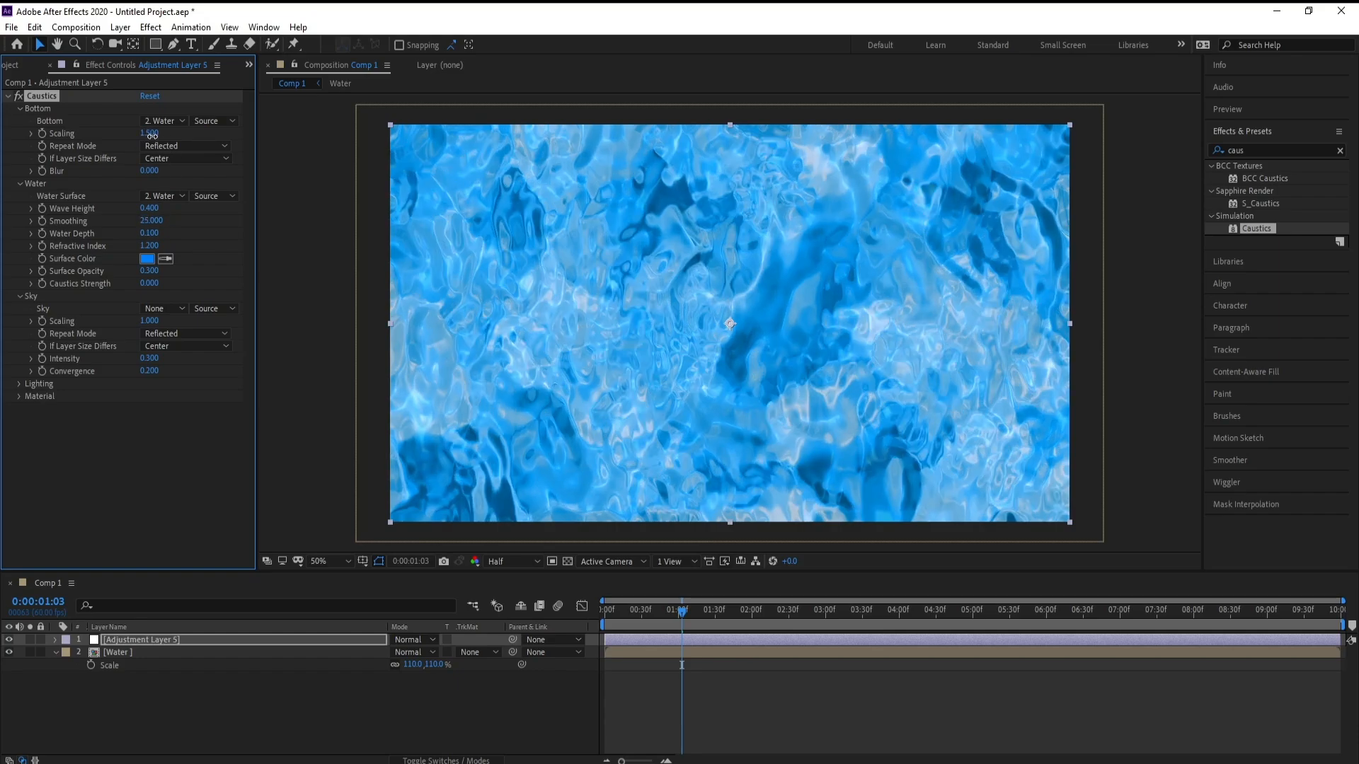
Step: Set the Bottom Scaling to 1.6 and raise the Refractive Index to about 1.38
drag(155, 133, 169, 139)
click(153, 134)
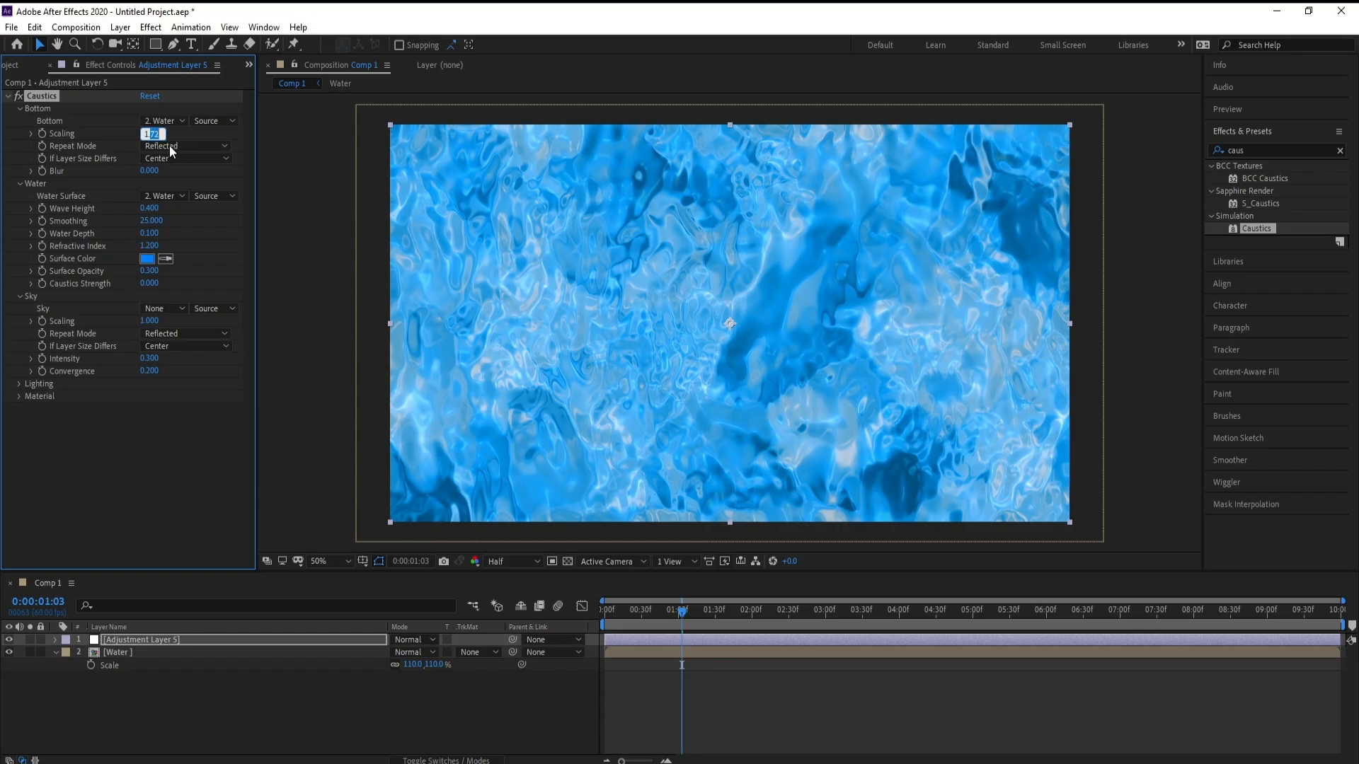
text(1.6)
key(Return)
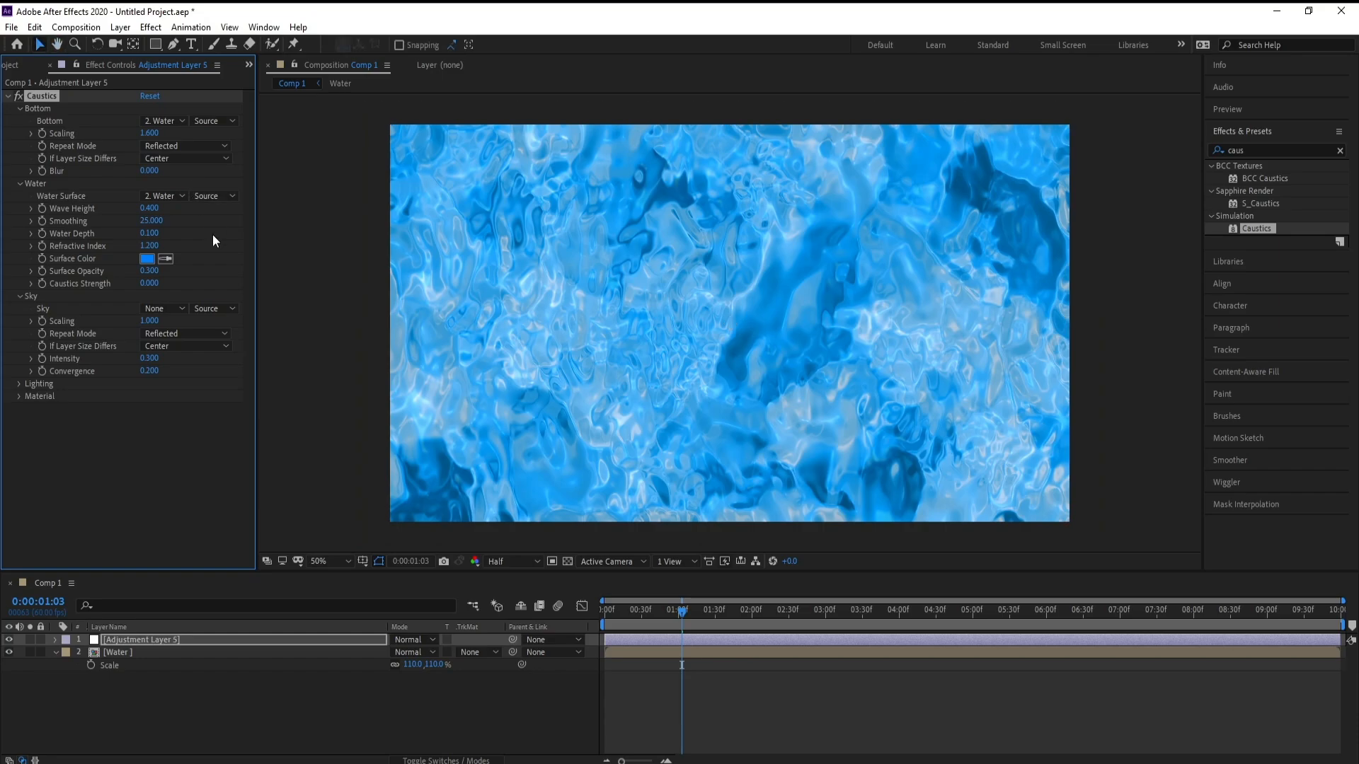
key(space)
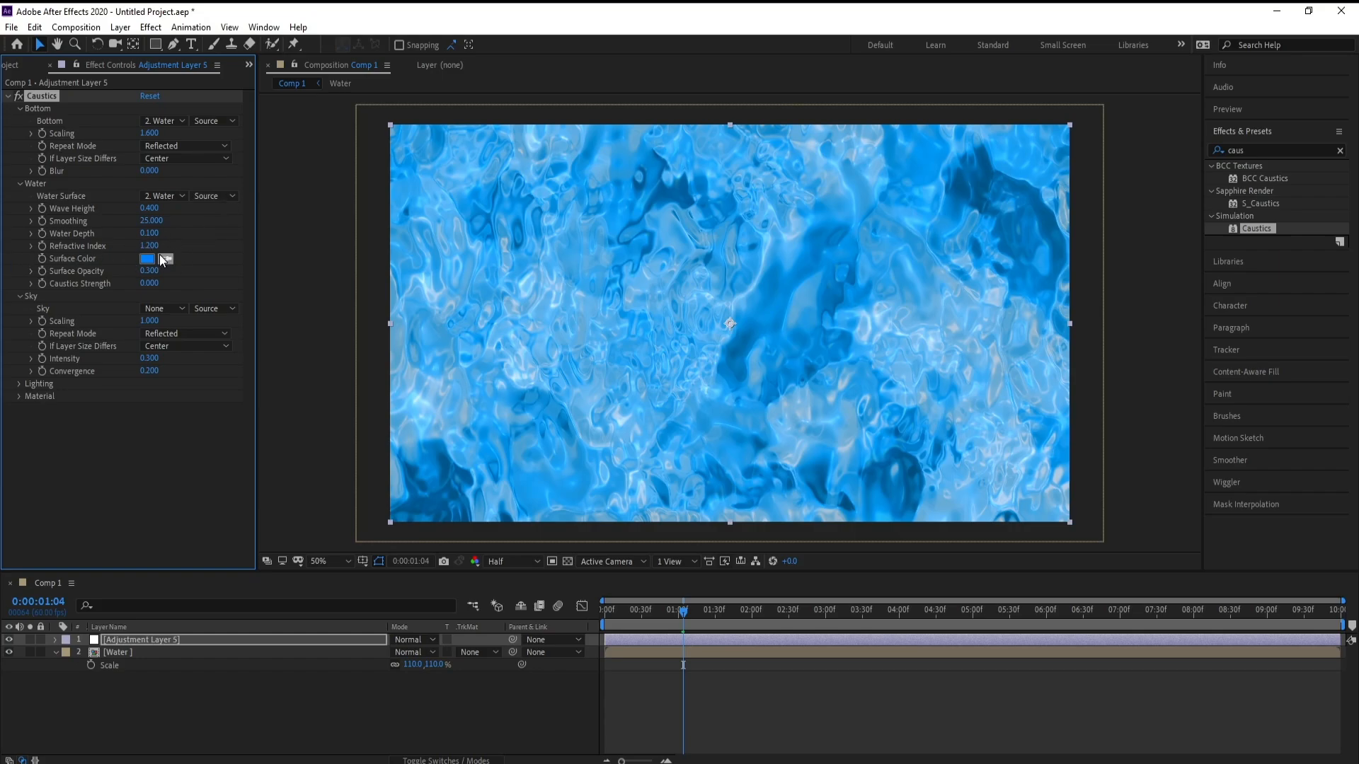
drag(153, 245, 166, 248)
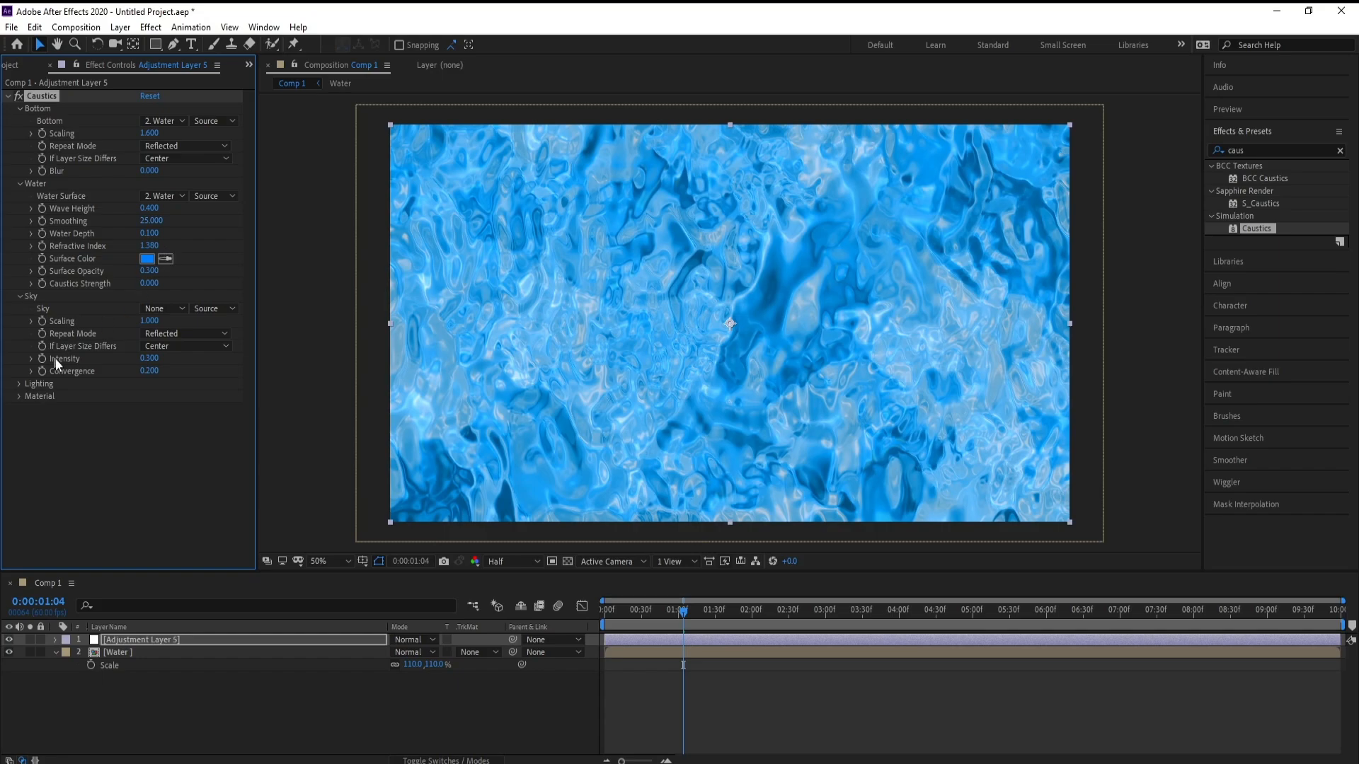
Step: Set the Sky layer to Water and lower the Sky Intensity to about 0.19
click(167, 312)
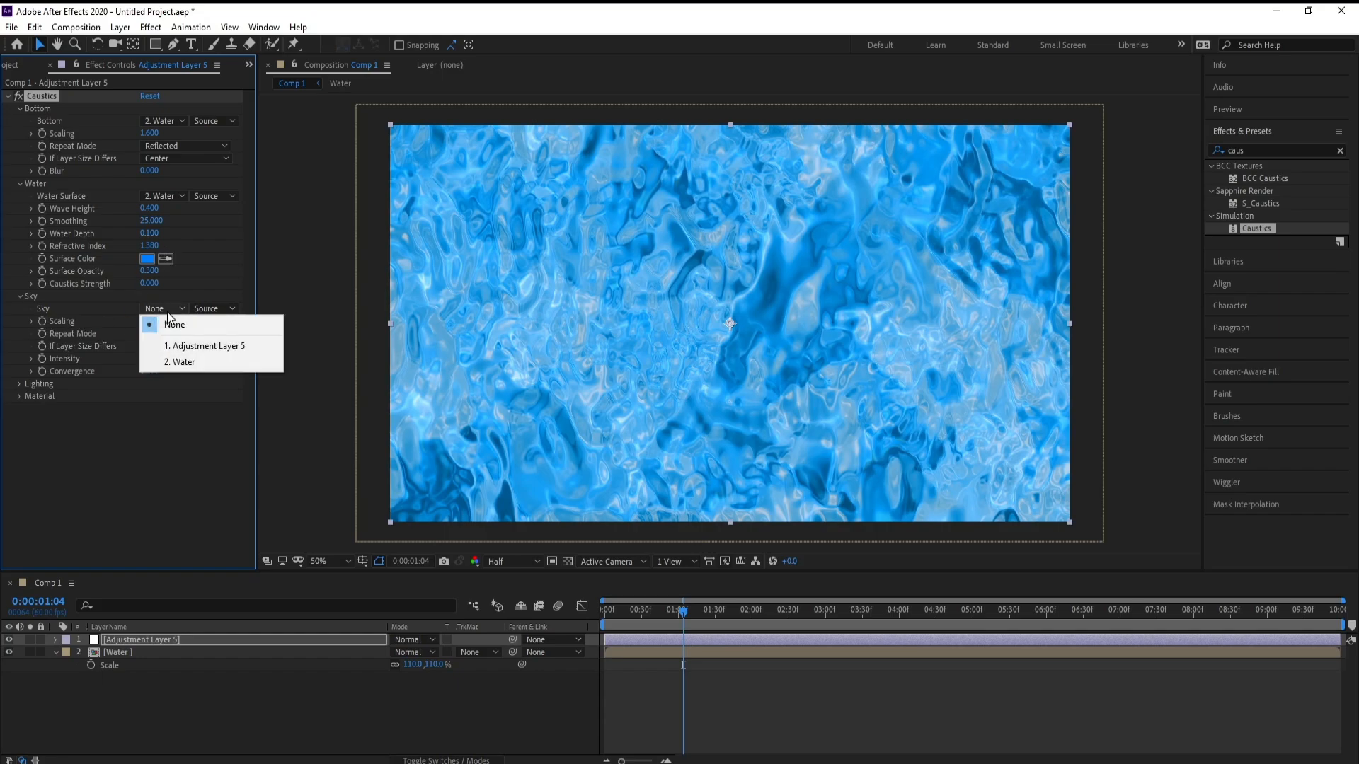
click(180, 362)
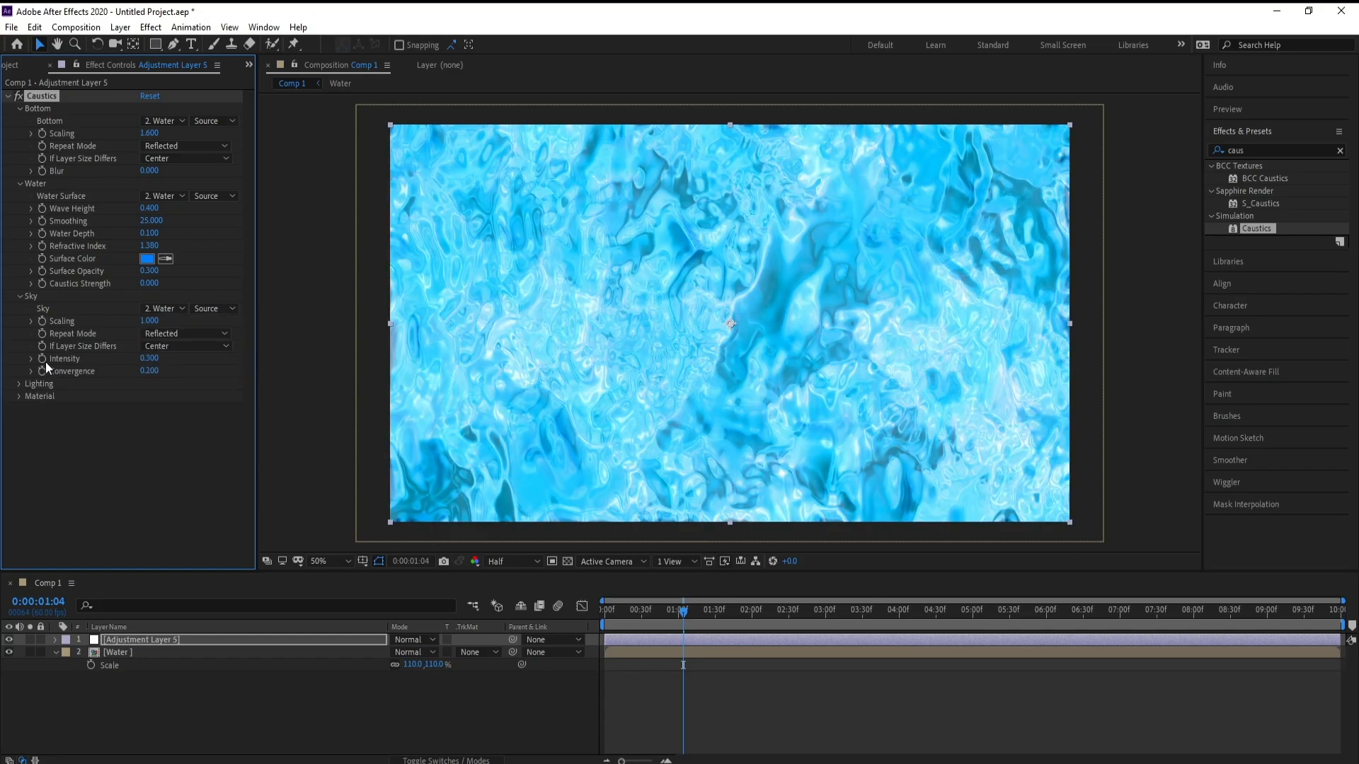
drag(148, 366, 141, 361)
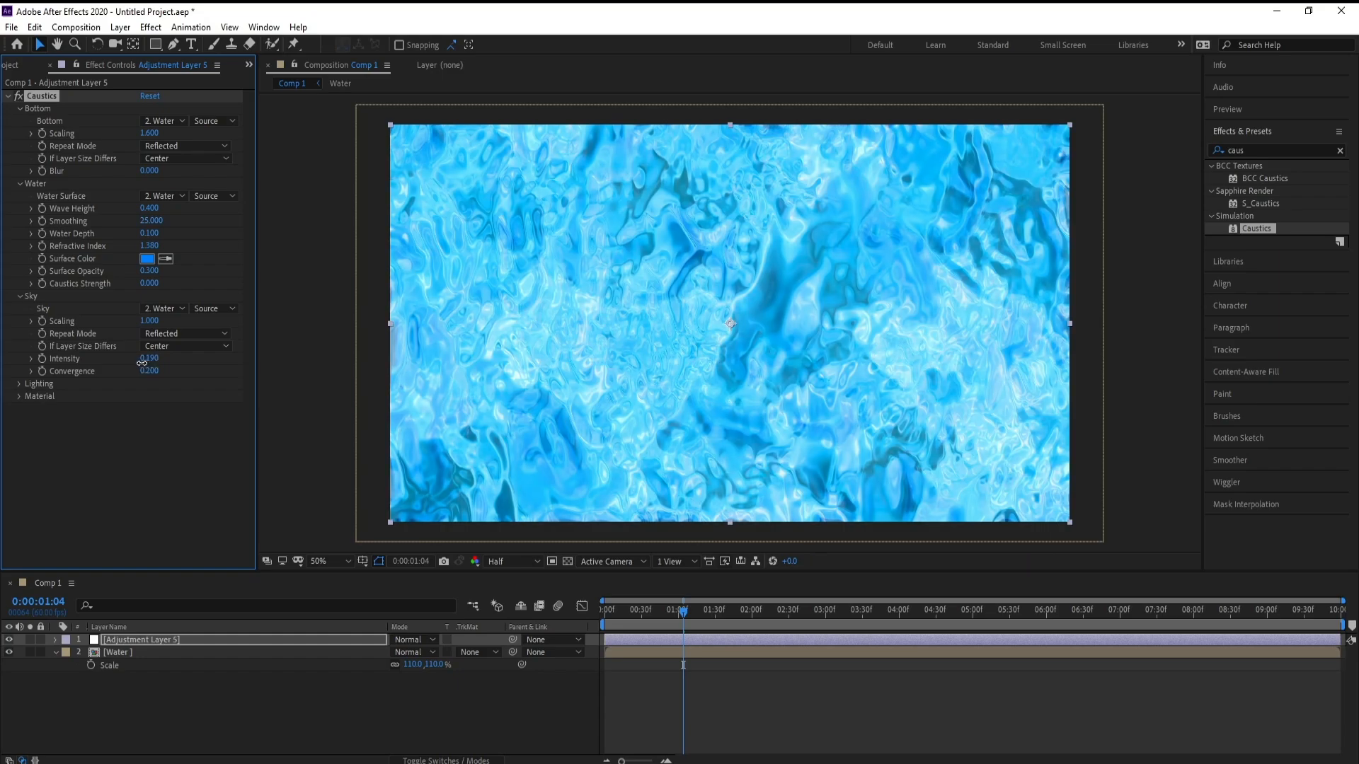
Step: Expand and examine the Caustics Lighting and Material settings, then collapse both groups
click(19, 384)
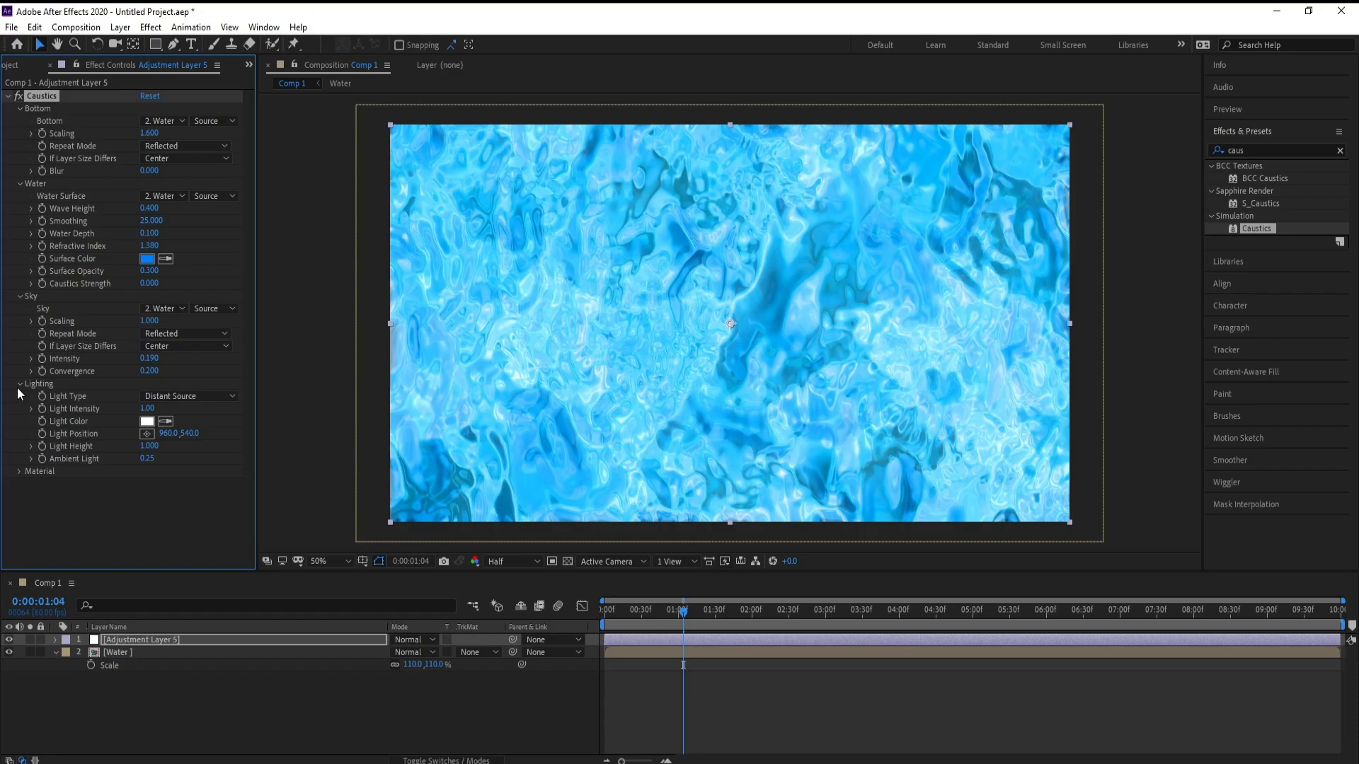
click(19, 471)
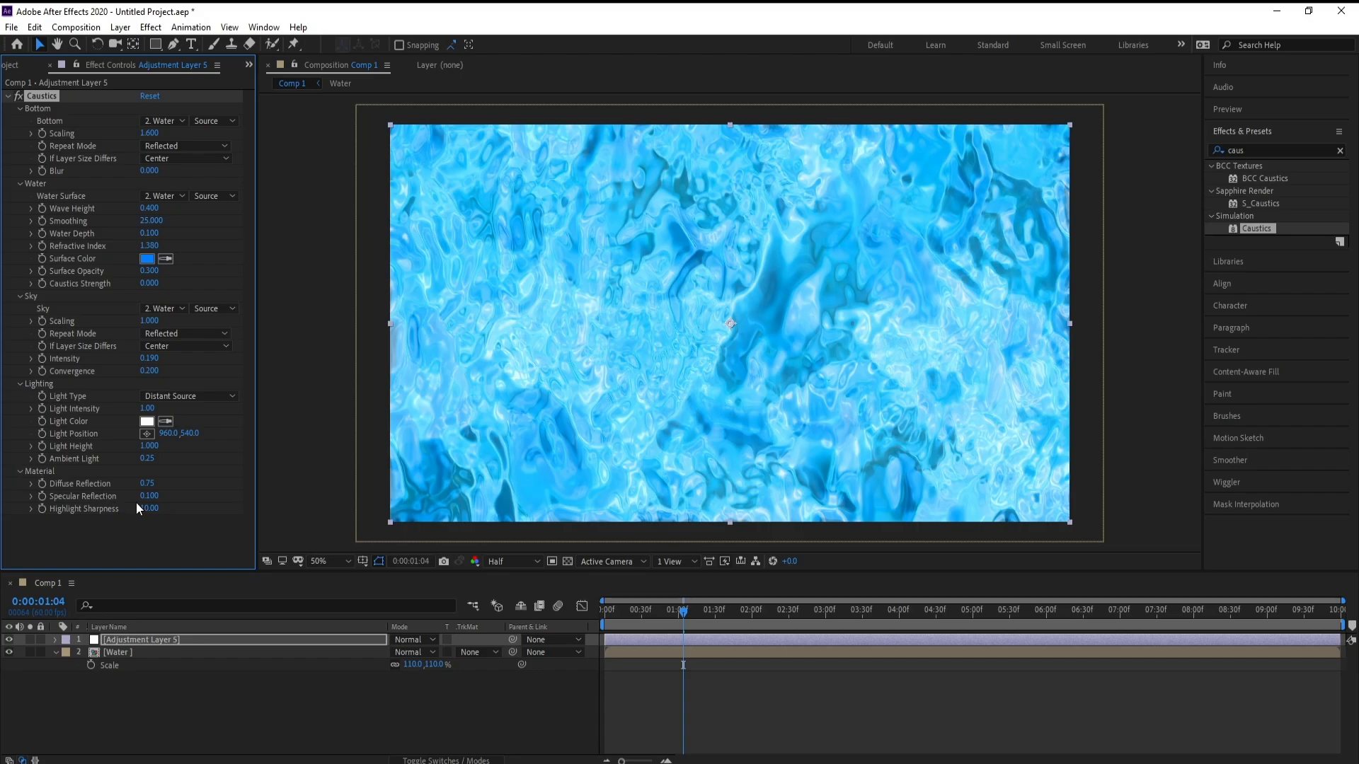
drag(148, 496, 127, 528)
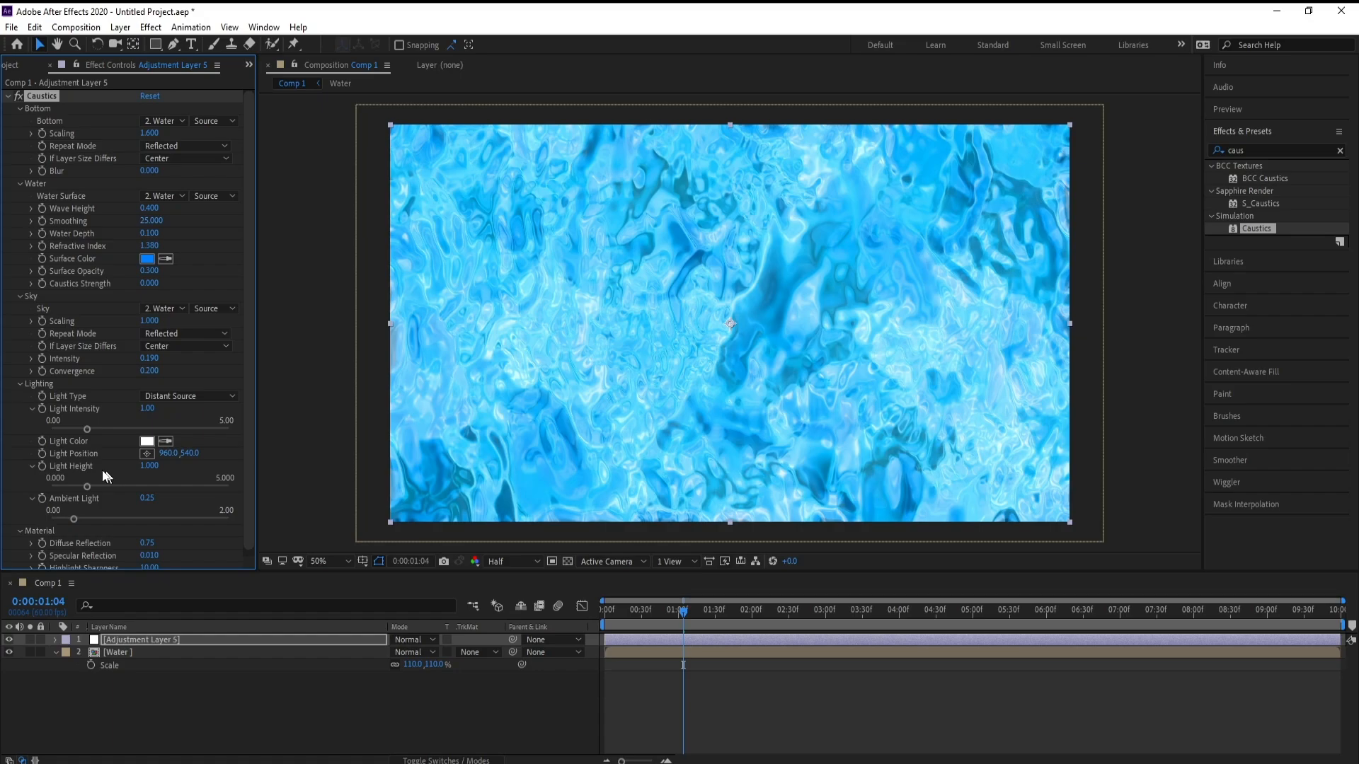
click(19, 384)
click(20, 396)
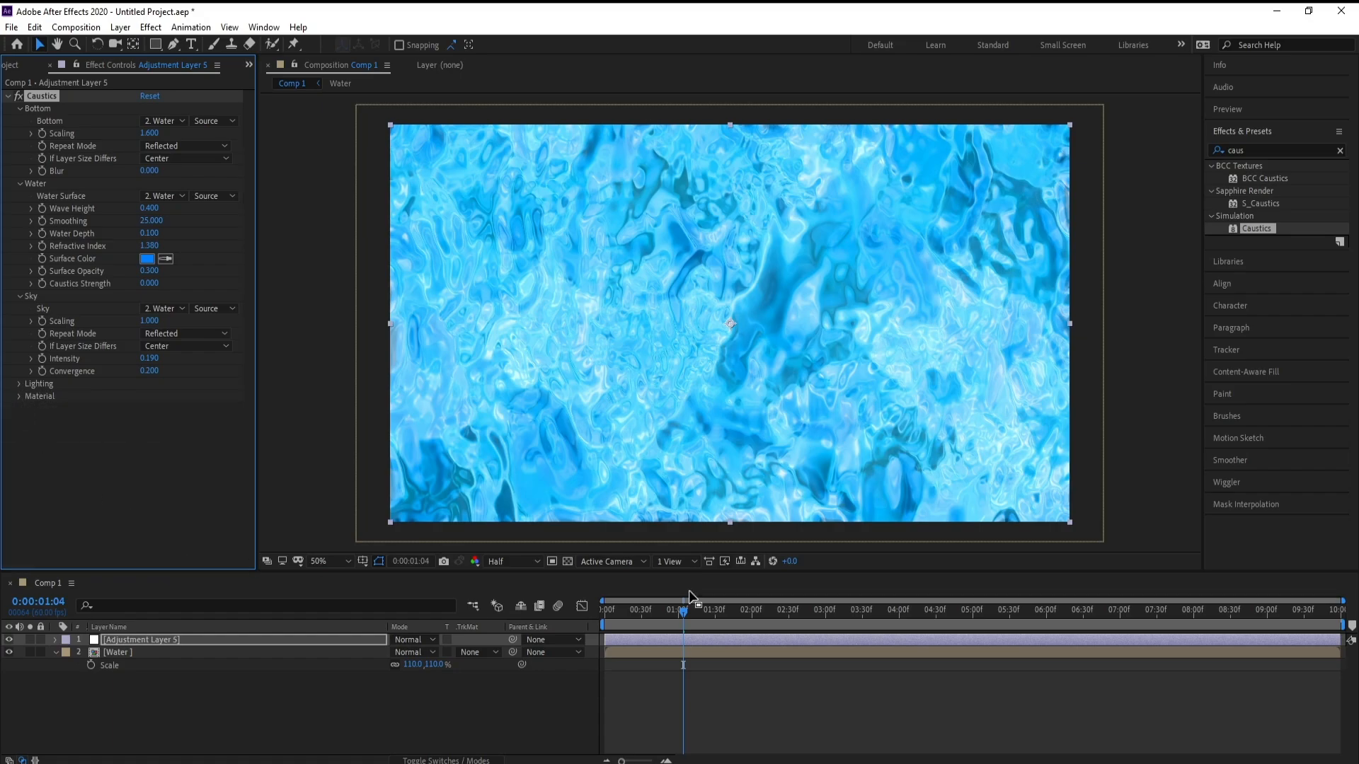
click(704, 604)
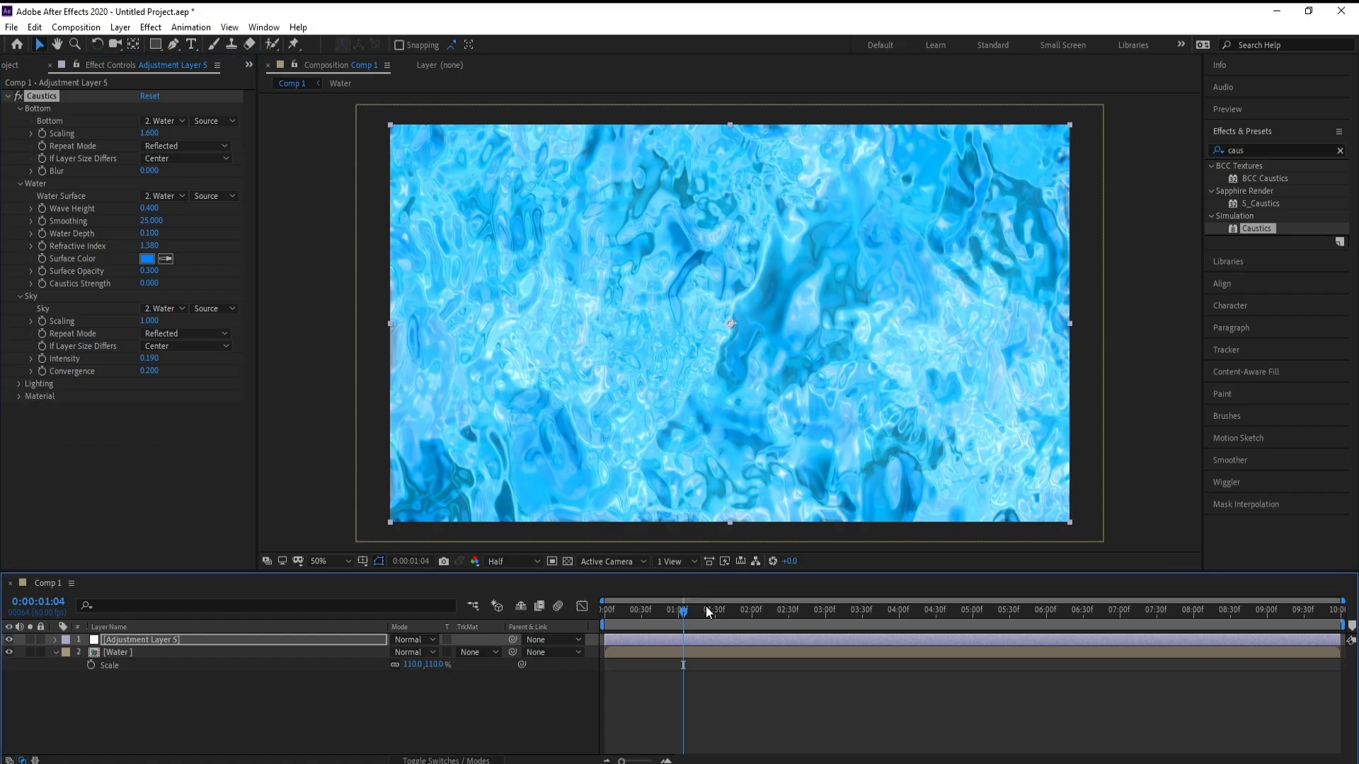